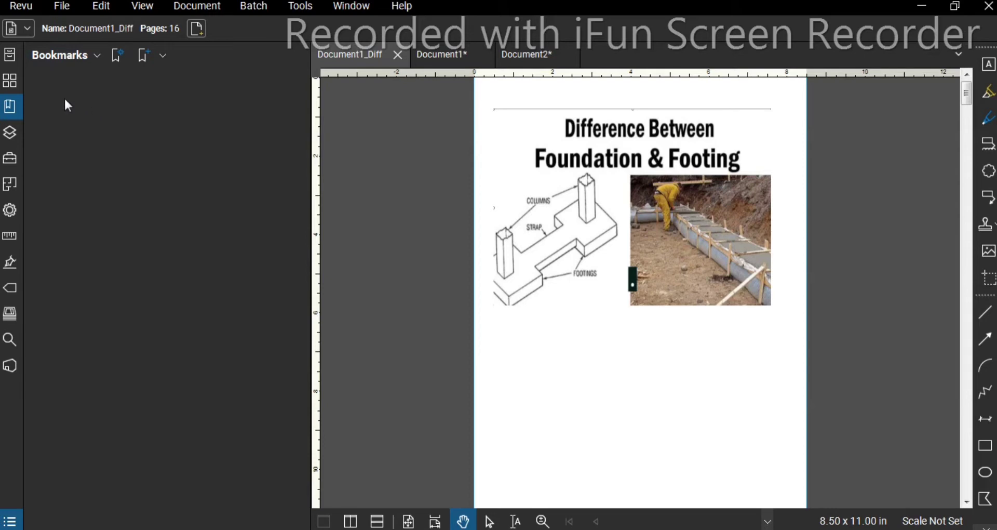
- Switch the program to View Mode, dismiss the mode notice, and return to Markup Mode
{"action": "left_click", "coordinate": [20, 9]}
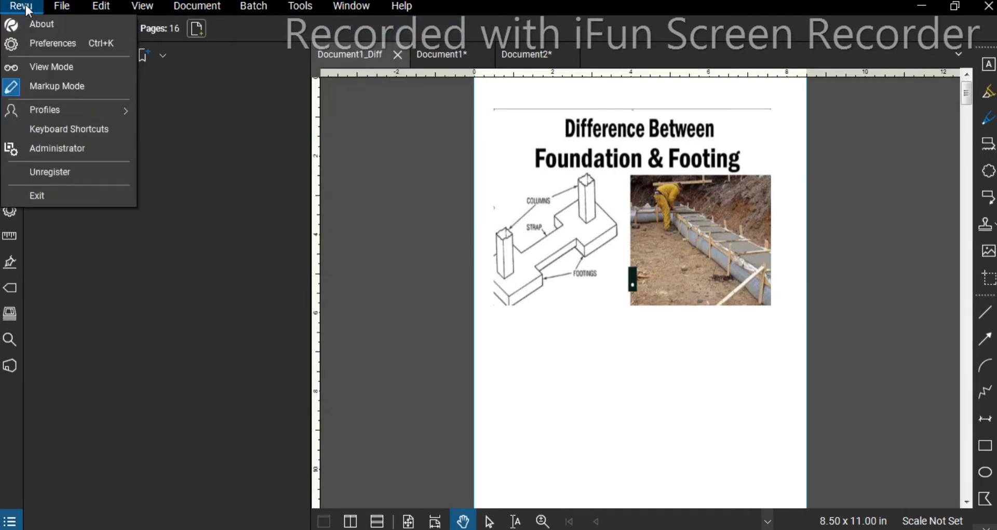
{"action": "left_click", "coordinate": [40, 68]}
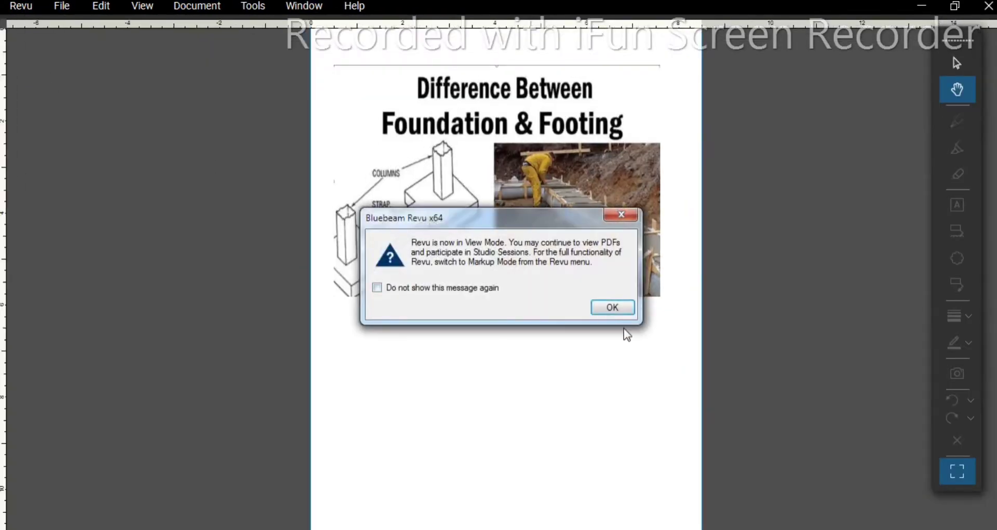
{"action": "left_click", "coordinate": [613, 307]}
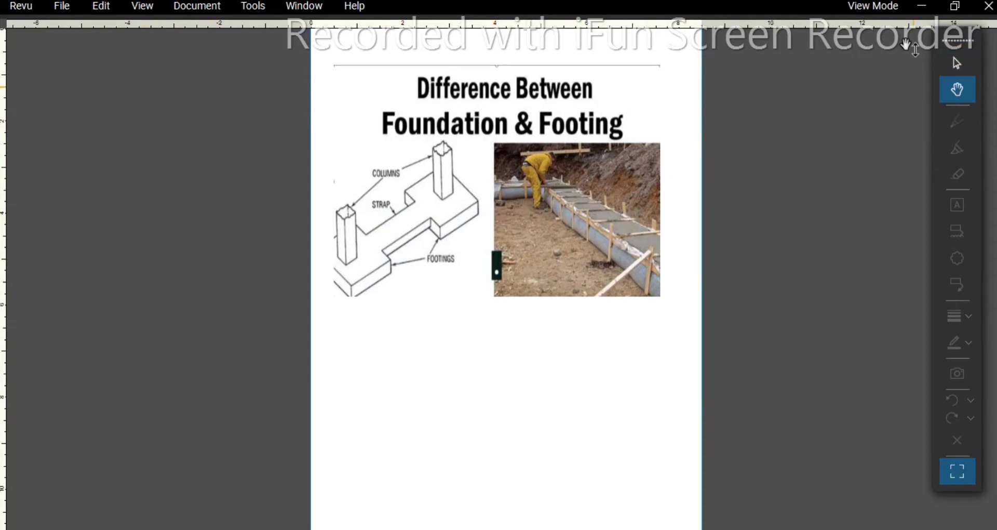
{"action": "left_click", "coordinate": [26, 7]}
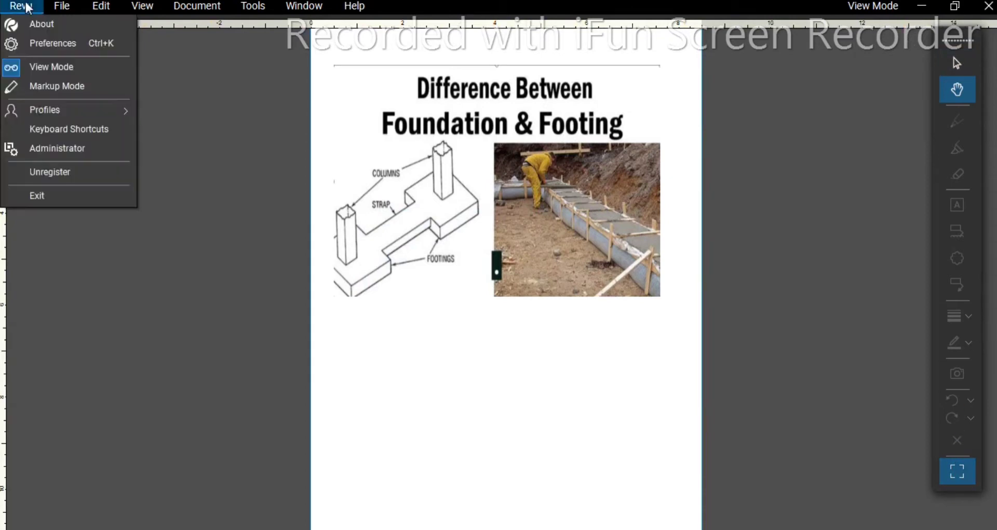
{"action": "left_click", "coordinate": [38, 86]}
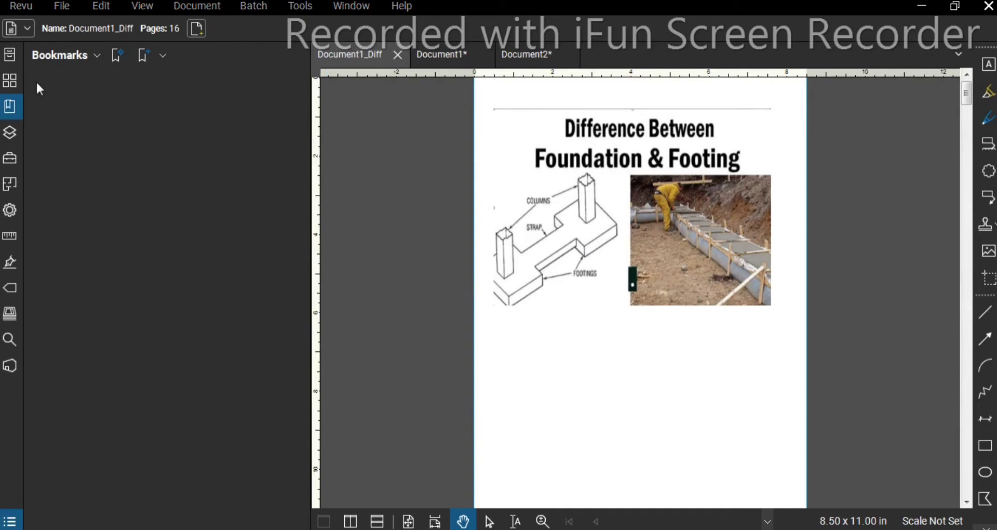
- Look at the keyboard shortcuts assigned to the markup tools and close the list without changes
{"action": "left_click", "coordinate": [23, 10]}
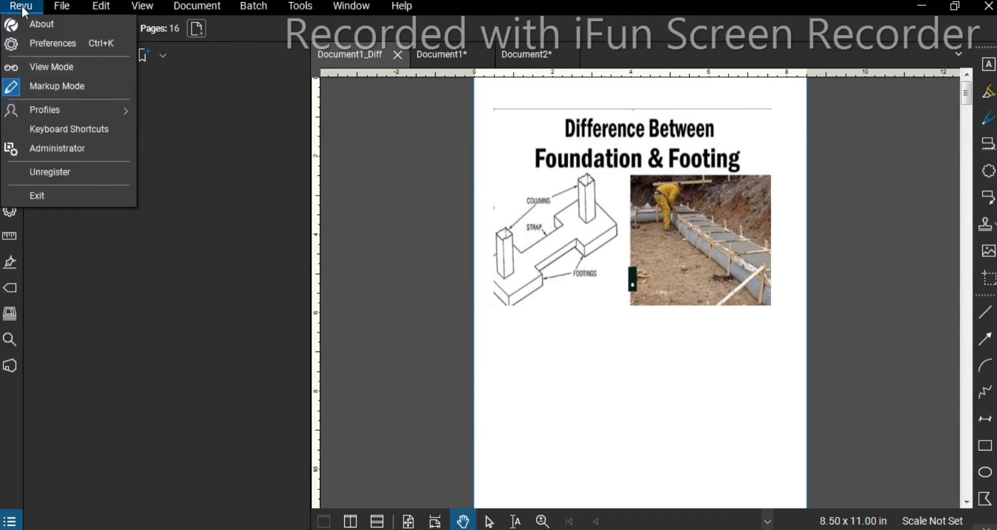
{"action": "mouse_move", "coordinate": [49, 112]}
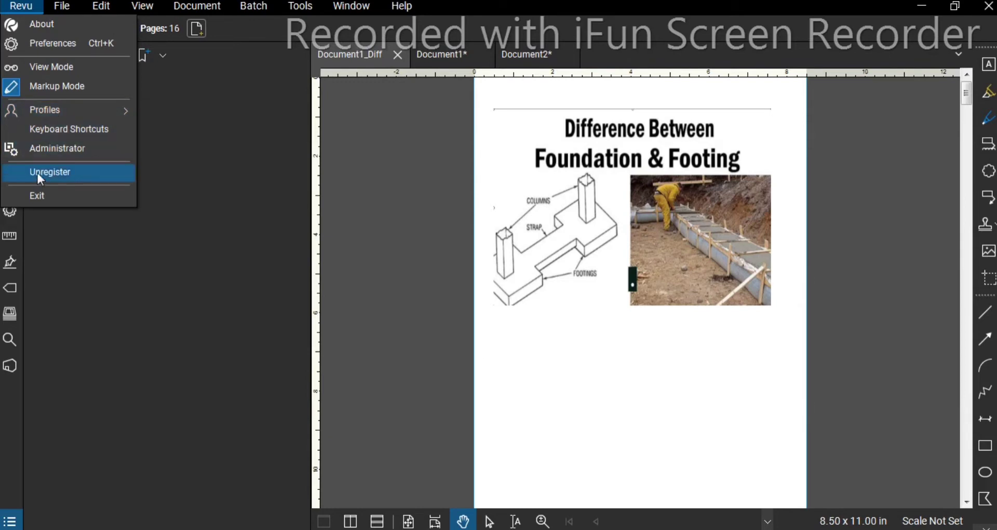
{"action": "left_click", "coordinate": [56, 127]}
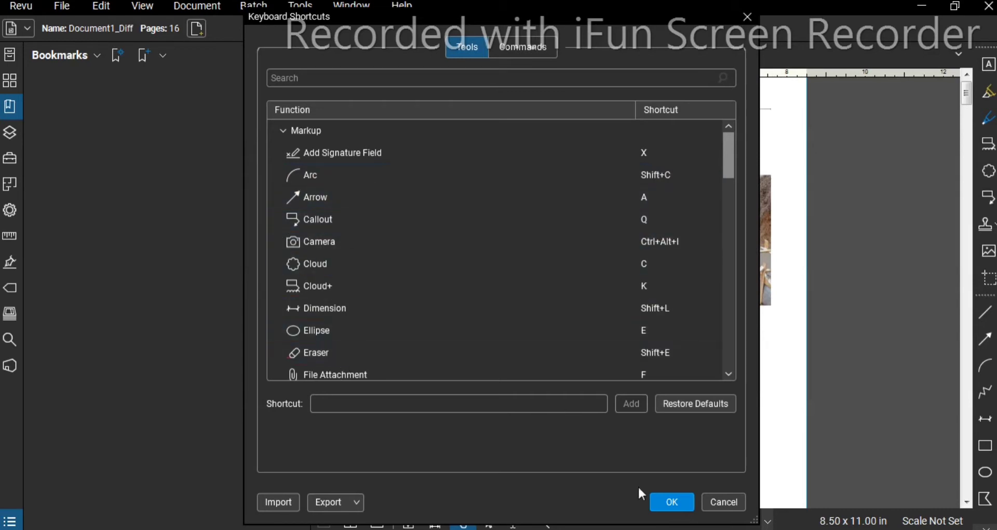
{"action": "left_click", "coordinate": [748, 18]}
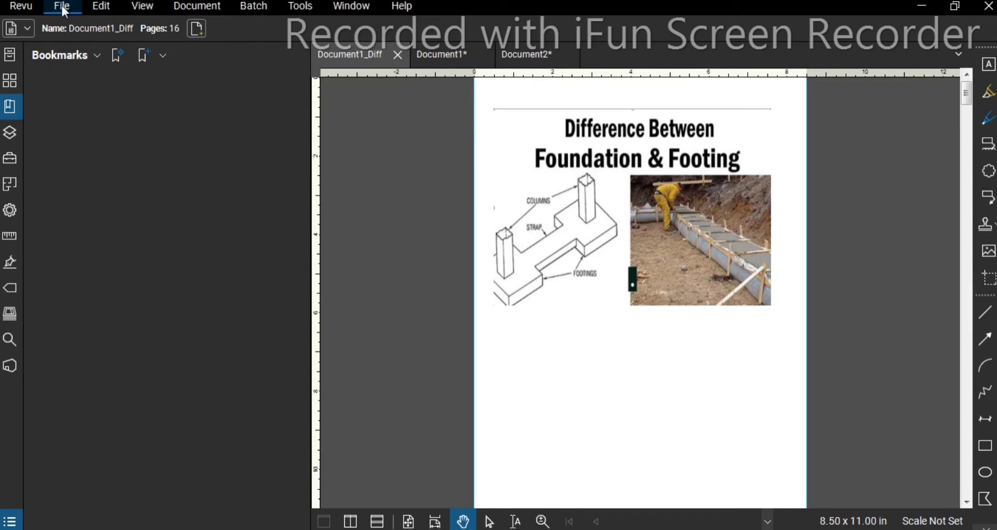
- Look through the file commands for creating PDFs, reopening recent files and opening a document
{"action": "left_click", "coordinate": [72, 5]}
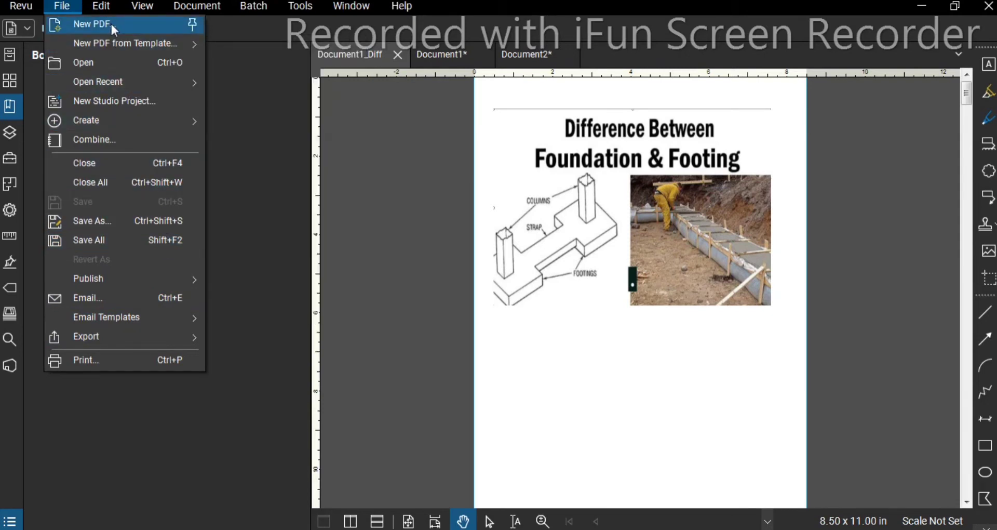
{"action": "mouse_move", "coordinate": [107, 43]}
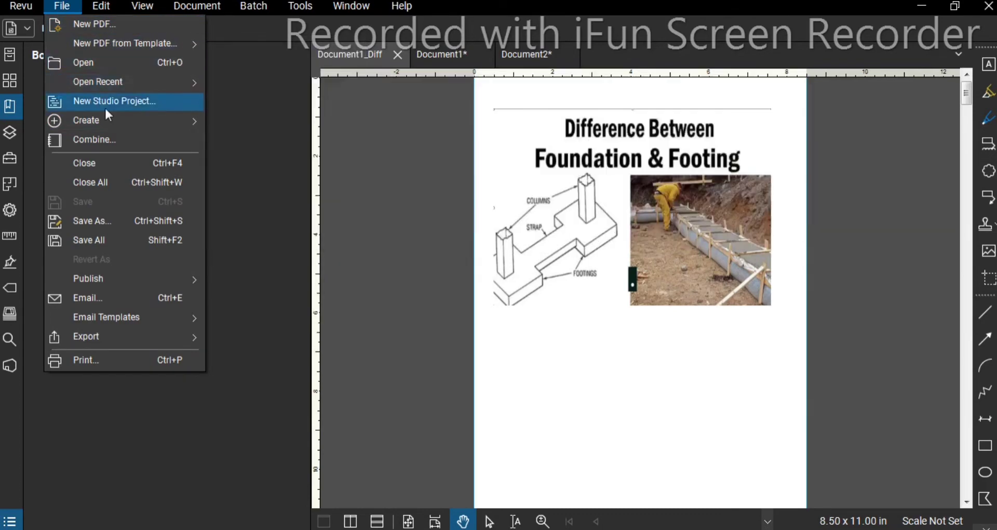
{"action": "mouse_move", "coordinate": [105, 120]}
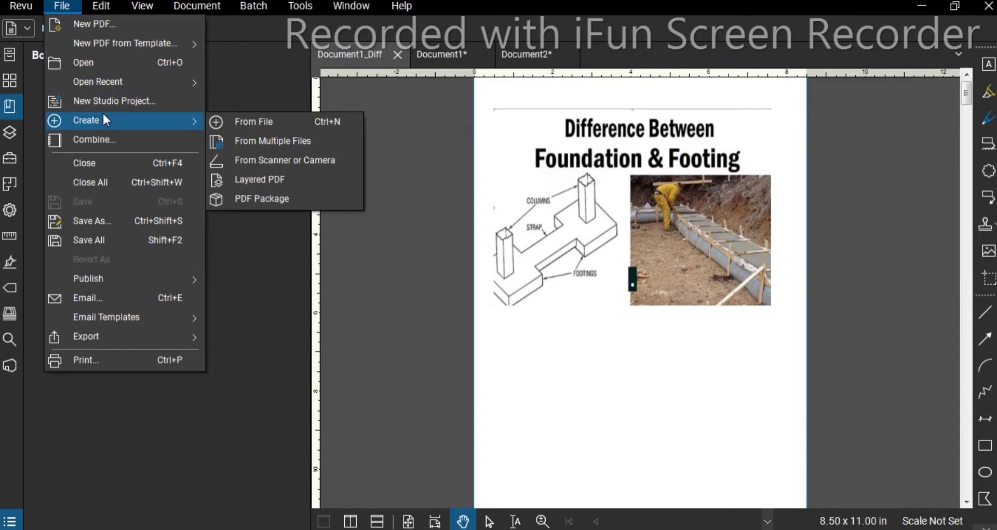
{"action": "mouse_move", "coordinate": [103, 82]}
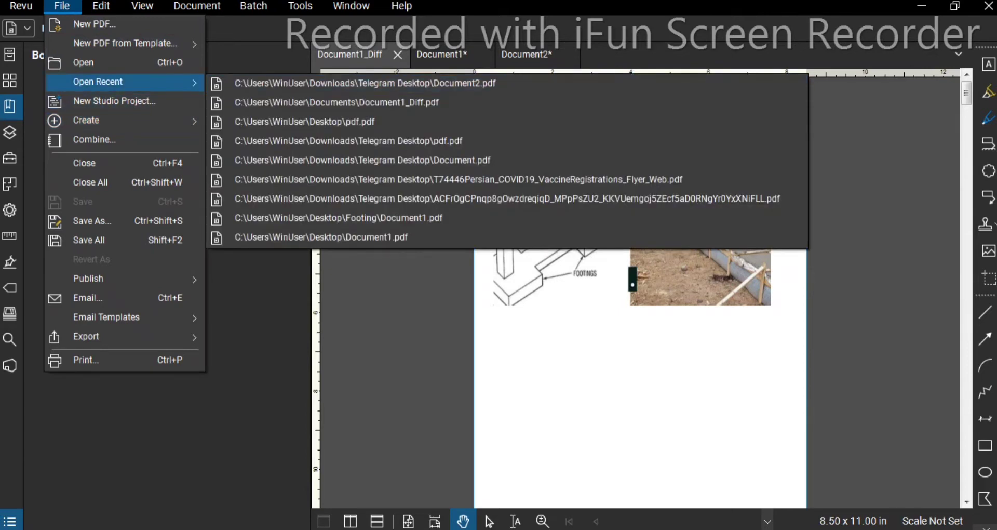
{"action": "left_click", "coordinate": [83, 62]}
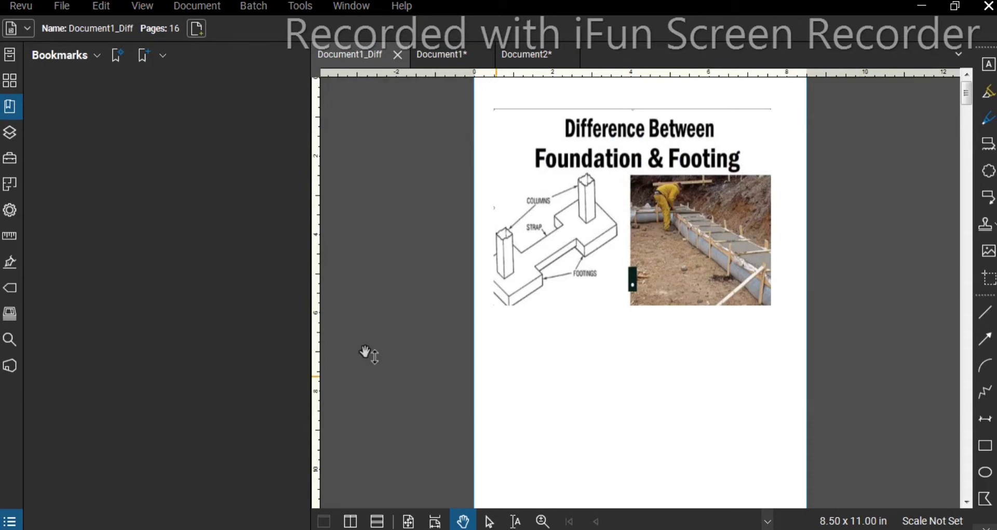
- View the publishing options and the settings for combining PDF files, leaving without combining anything
{"action": "left_click", "coordinate": [64, 8]}
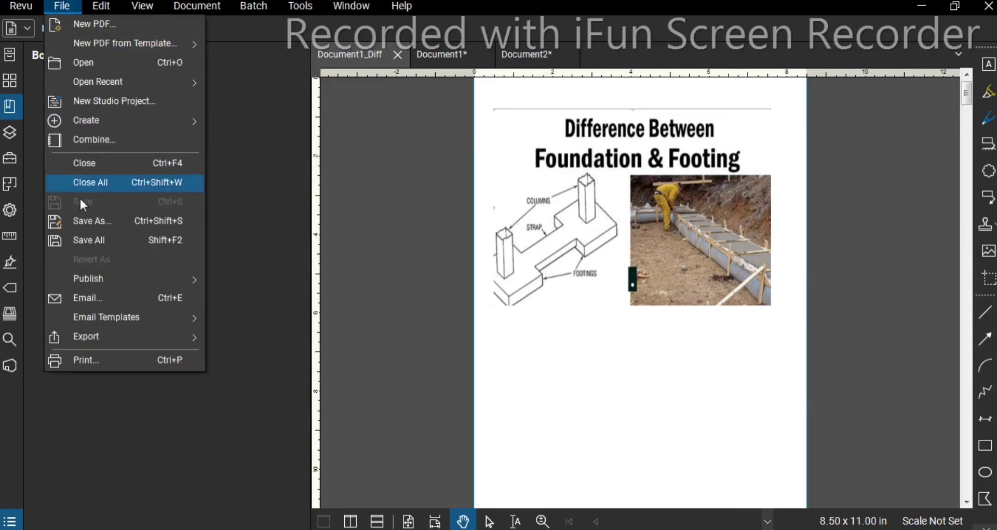
{"action": "mouse_move", "coordinate": [124, 276]}
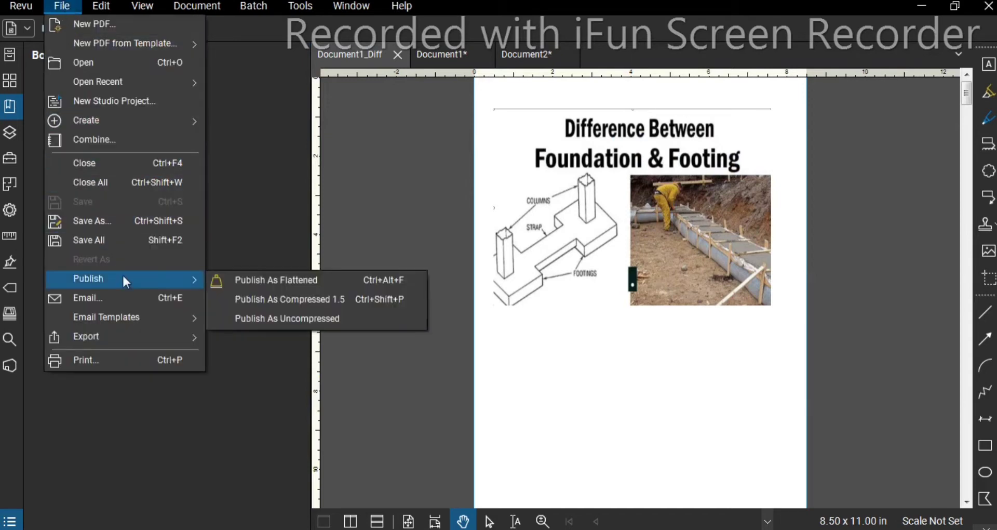
{"action": "left_click", "coordinate": [94, 141]}
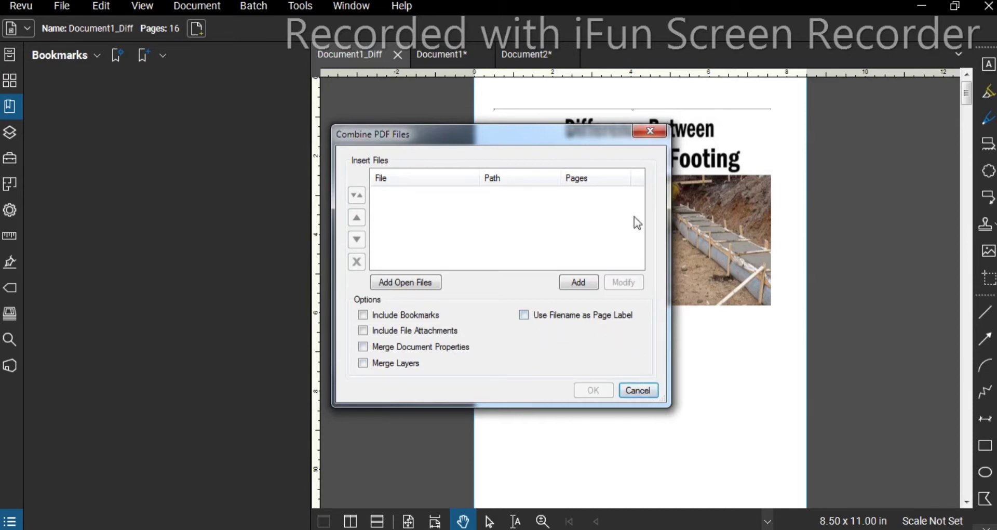
{"action": "left_click", "coordinate": [650, 137]}
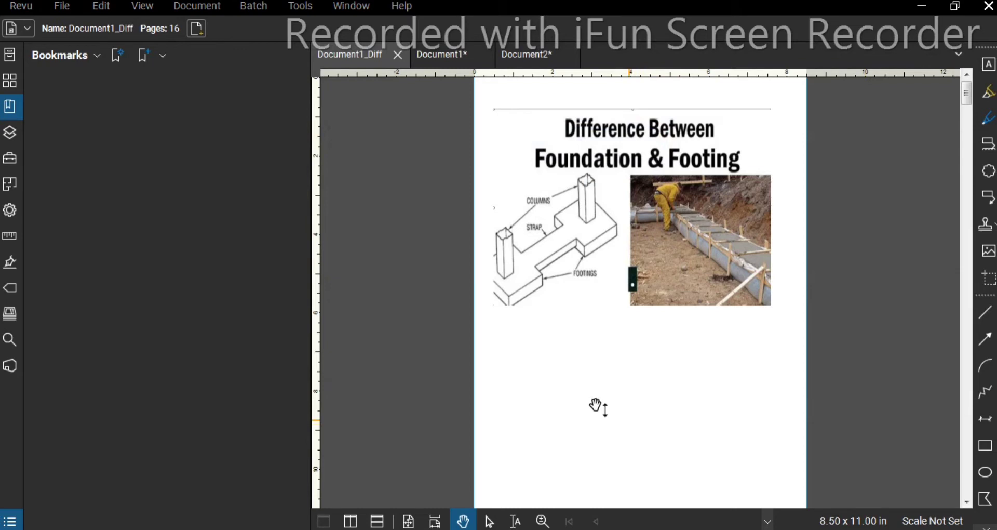
- Examine the email template commands and the available export formats for the document
{"action": "left_click", "coordinate": [71, 12]}
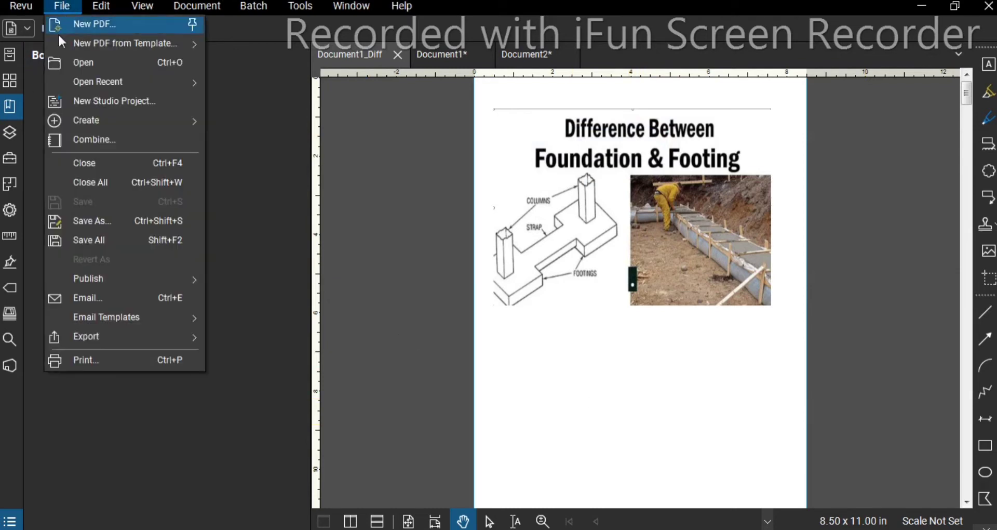
{"action": "mouse_move", "coordinate": [141, 286]}
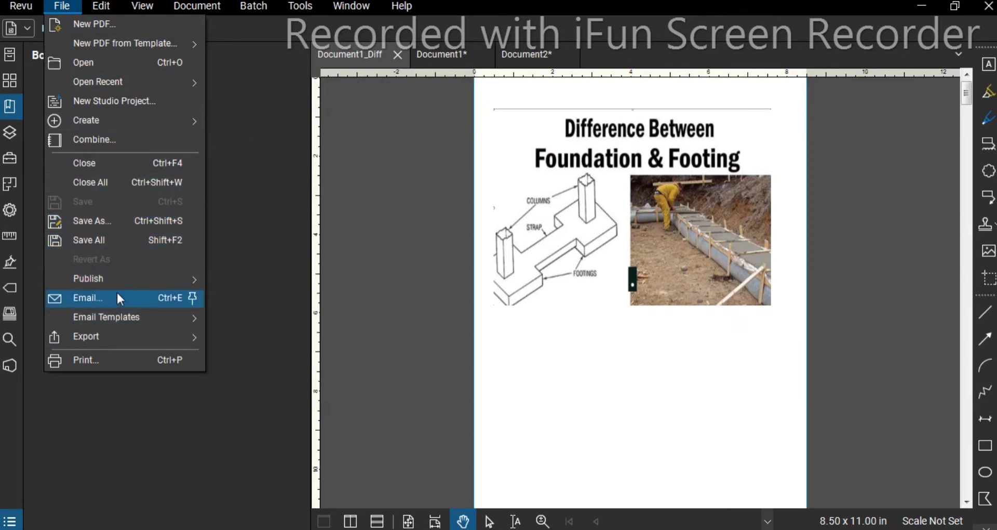
{"action": "mouse_move", "coordinate": [165, 274]}
{"action": "mouse_move", "coordinate": [133, 324]}
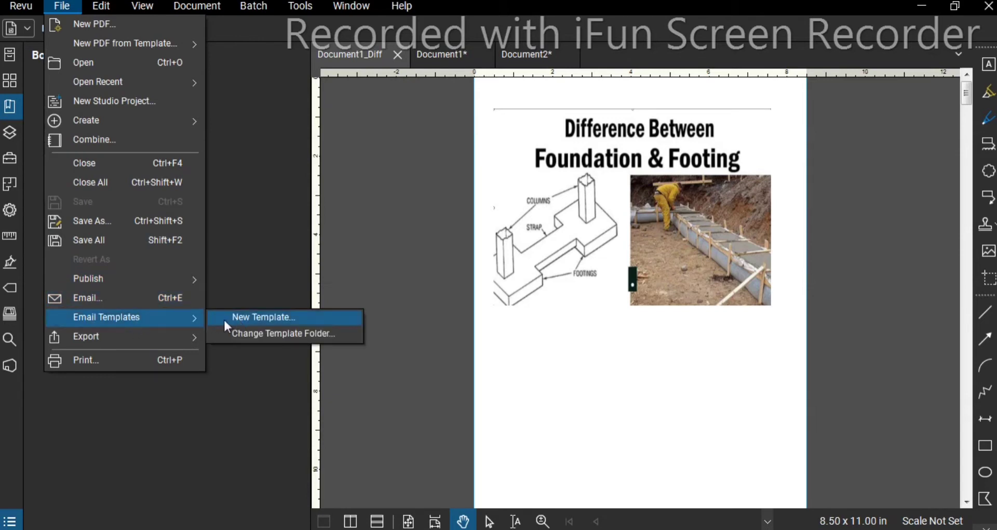
{"action": "mouse_move", "coordinate": [94, 343]}
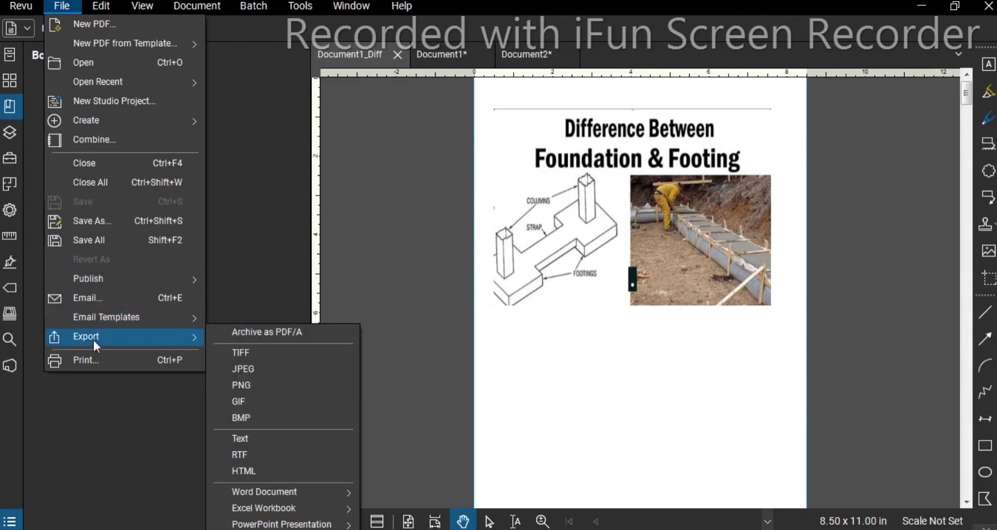
{"action": "key", "text": "Escape"}
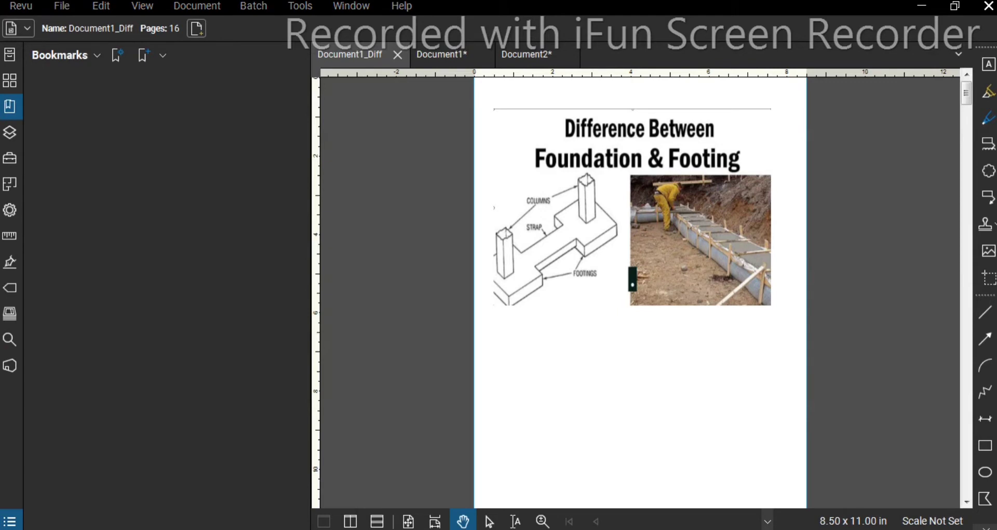
{"action": "left_click", "coordinate": [72, 10]}
{"action": "mouse_move", "coordinate": [142, 341]}
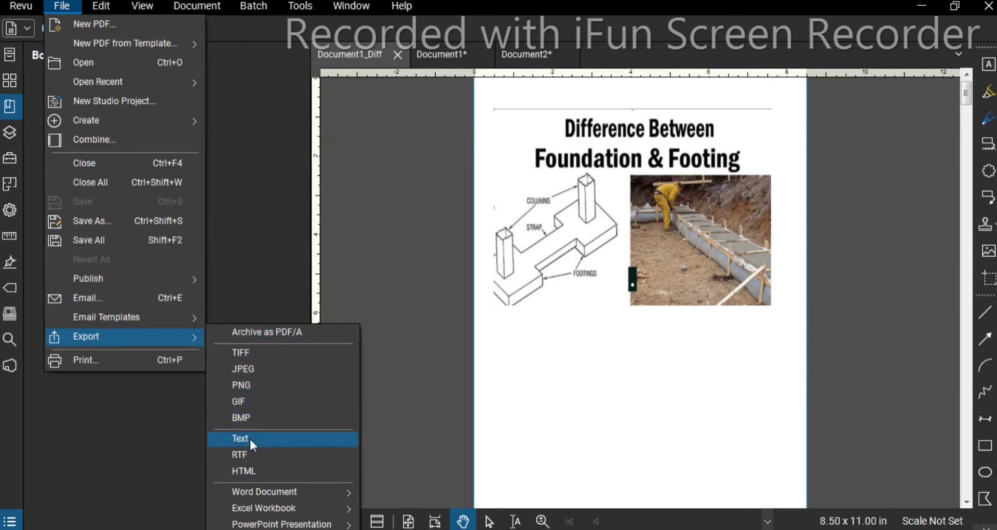
{"action": "mouse_move", "coordinate": [268, 507]}
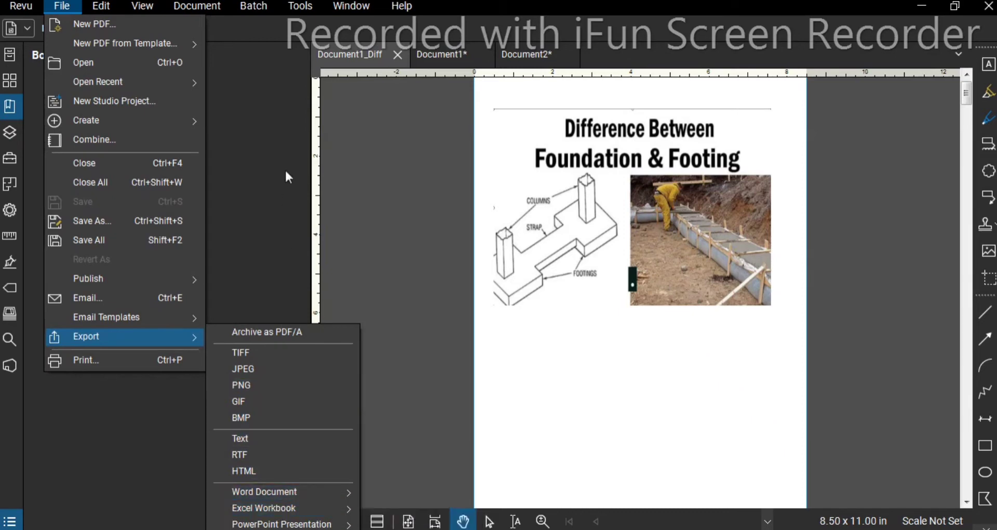
{"action": "left_click", "coordinate": [259, 94]}
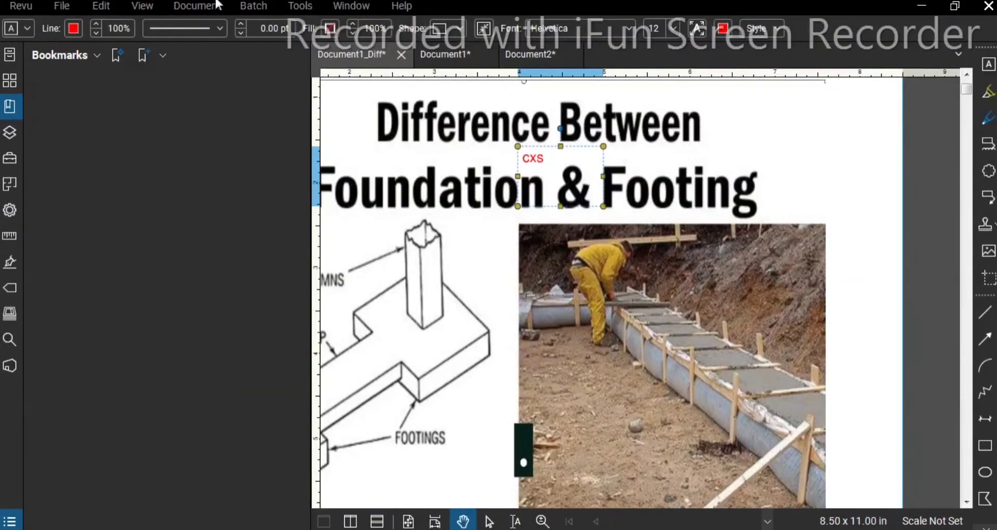
- Open the print settings for the Document1_Diff PDF and set its page scaling to Custom Scale
{"action": "left_click", "coordinate": [63, 7]}
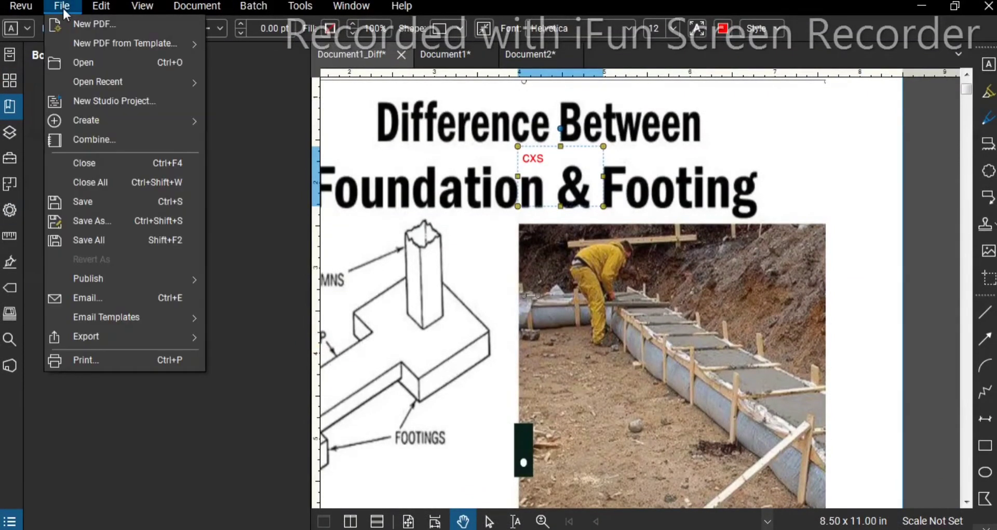
{"action": "left_click", "coordinate": [82, 360]}
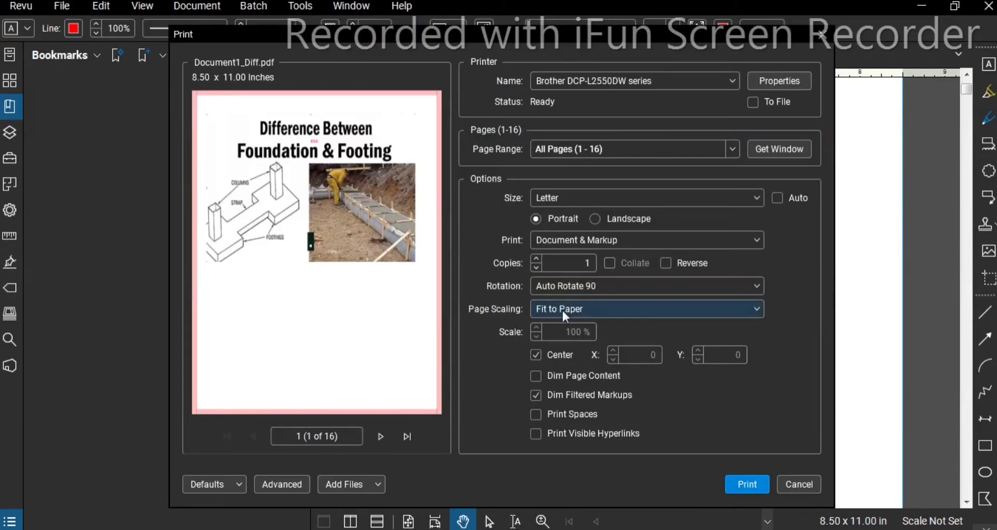
{"action": "left_click", "coordinate": [618, 309]}
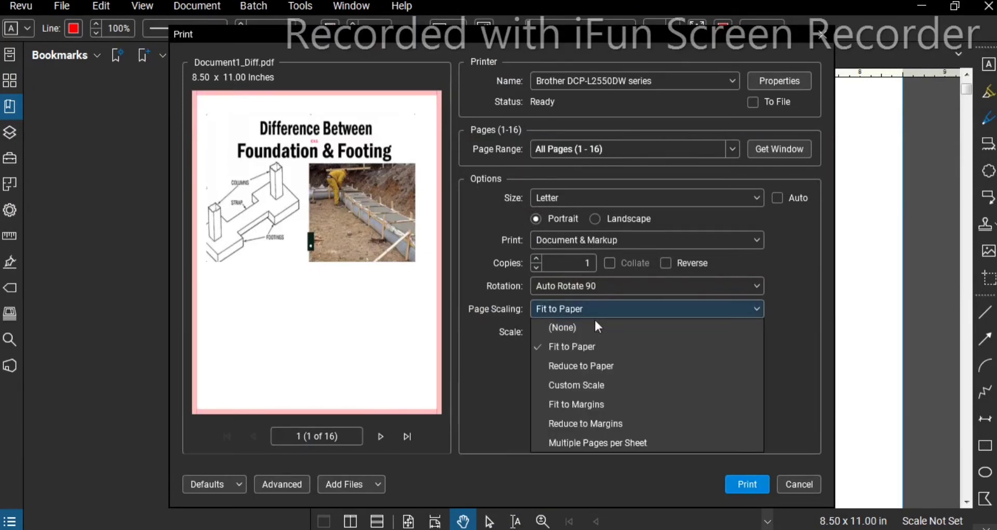
{"action": "left_click", "coordinate": [560, 384]}
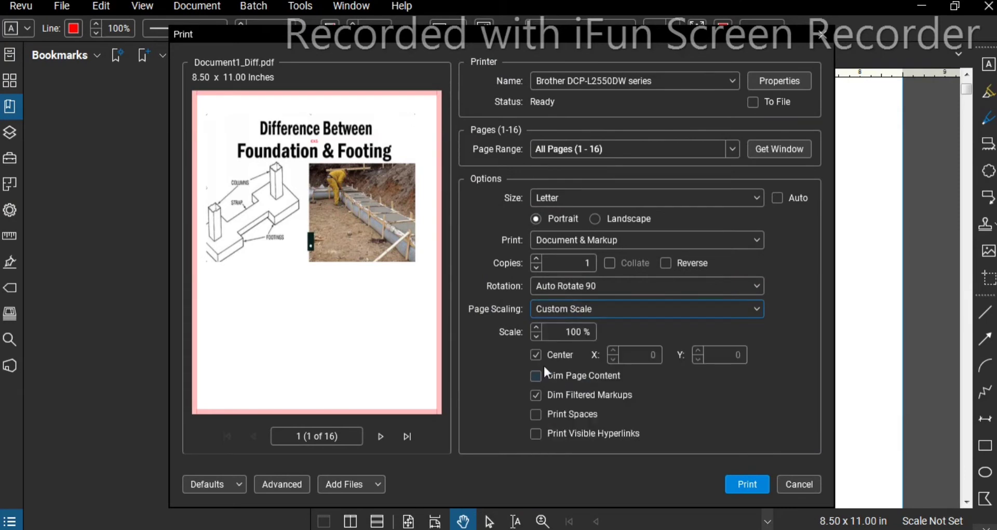
- Reduce the custom print scale to 80%
{"action": "left_click", "coordinate": [565, 332]}
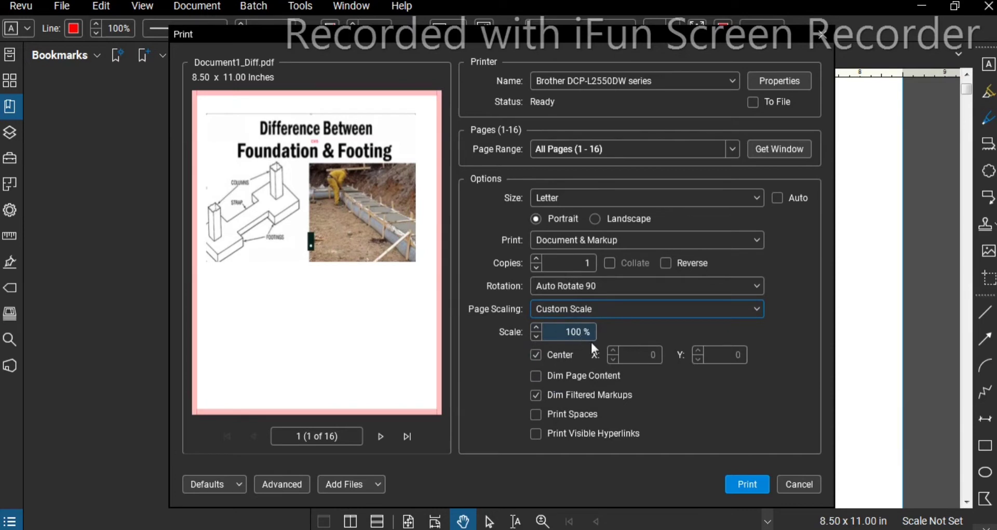
{"action": "left_click", "coordinate": [535, 337]}
{"action": "left_click", "coordinate": [535, 337]}
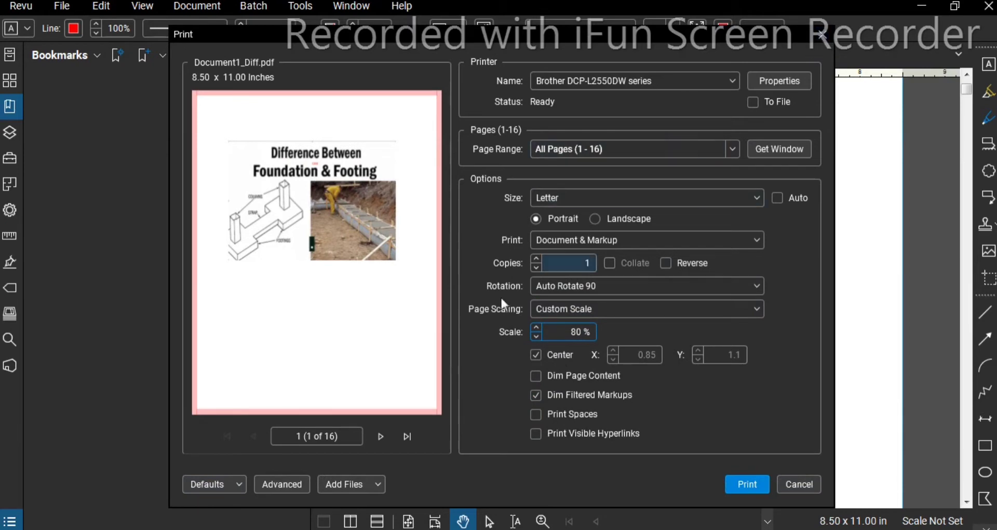
- Raise the custom print scale to 120%, and lower it to 110%
{"action": "left_click", "coordinate": [535, 327]}
{"action": "left_click", "coordinate": [535, 327]}
{"action": "left_click", "coordinate": [536, 327]}
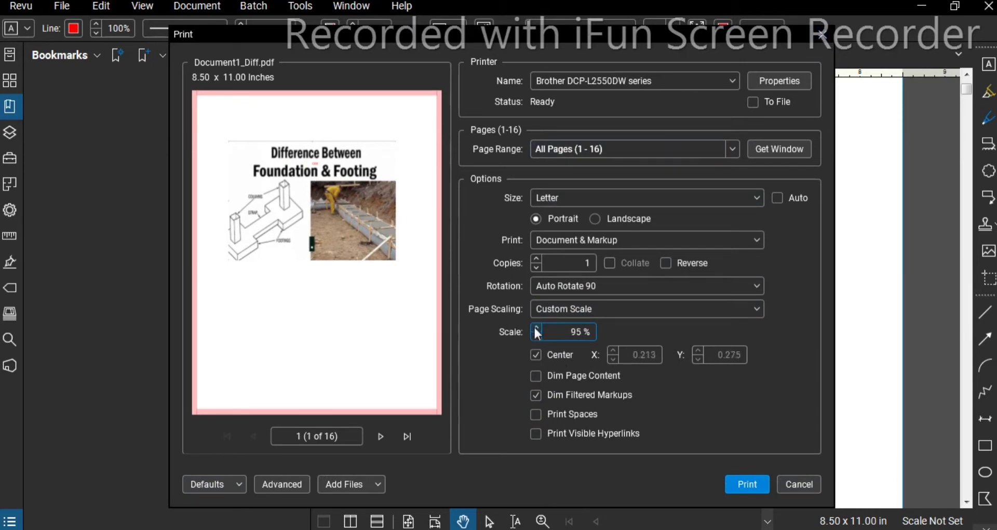
{"action": "left_click", "coordinate": [536, 328]}
{"action": "left_click", "coordinate": [535, 327]}
{"action": "left_click", "coordinate": [536, 336]}
{"action": "left_click", "coordinate": [538, 327]}
{"action": "left_click", "coordinate": [537, 327]}
{"action": "left_click", "coordinate": [536, 327]}
{"action": "left_click", "coordinate": [536, 327]}
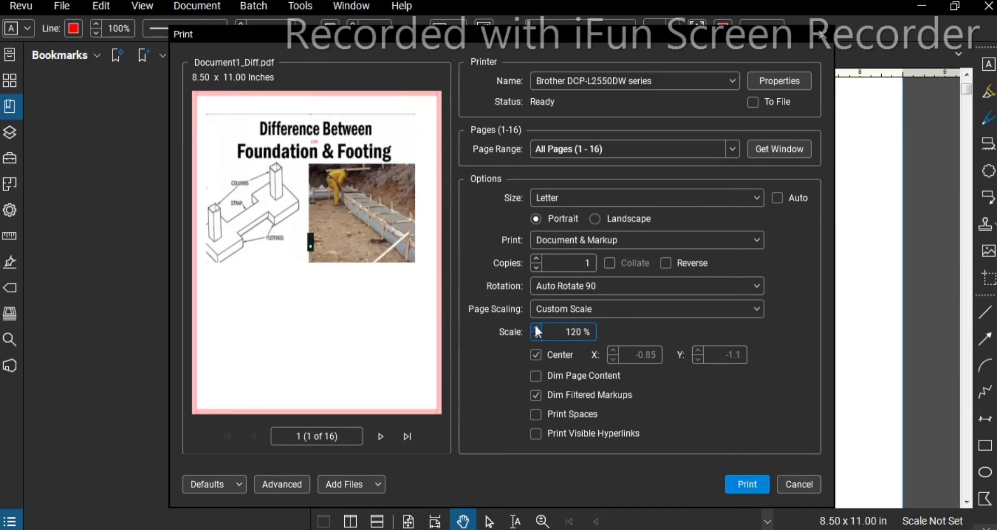
{"action": "left_click", "coordinate": [537, 337]}
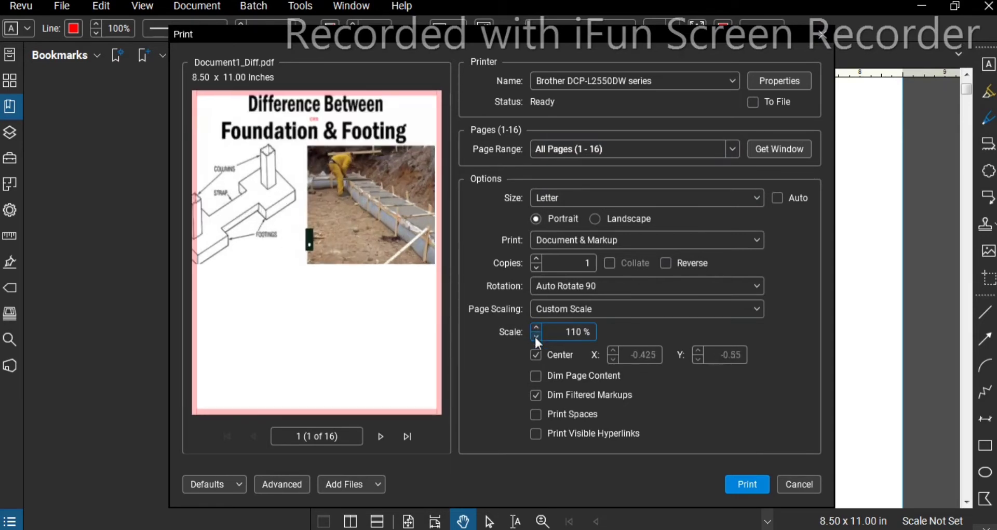
- Lower the custom print scale further and close the print settings without printing
{"action": "left_click", "coordinate": [537, 337]}
{"action": "left_click", "coordinate": [537, 337]}
{"action": "left_click", "coordinate": [537, 336]}
{"action": "left_click", "coordinate": [821, 35]}
- Examine the document's editing commands, including the PDF Content and Check Spelling options
{"action": "left_click", "coordinate": [104, 8]}
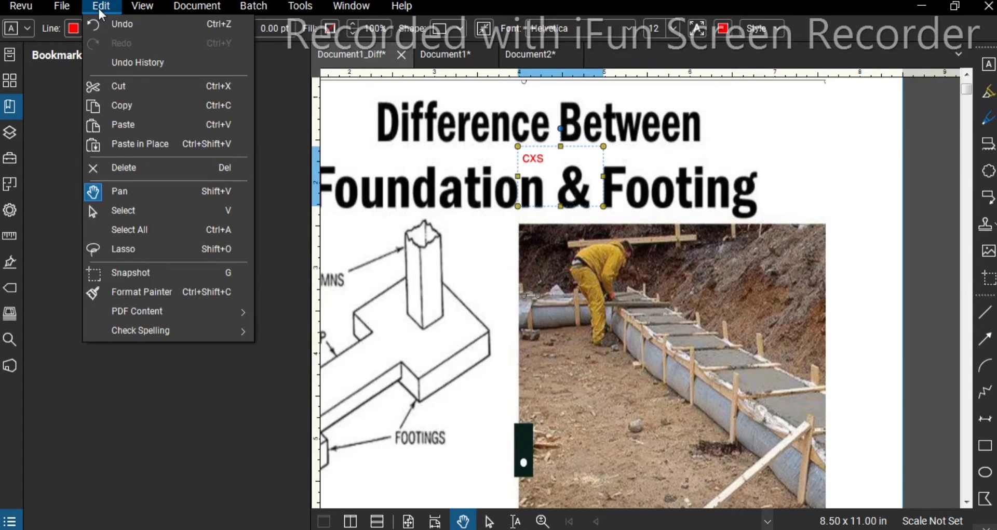
{"action": "mouse_move", "coordinate": [139, 64]}
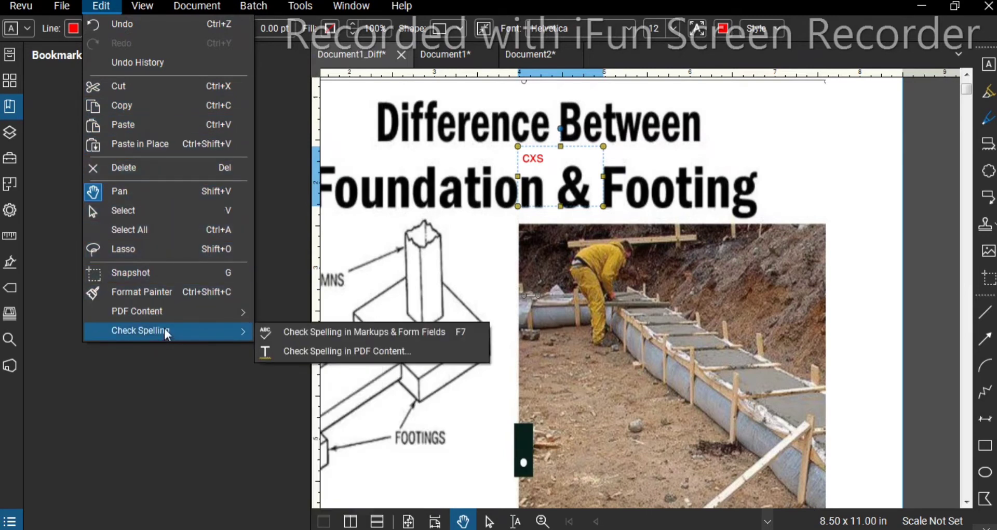
{"action": "mouse_move", "coordinate": [162, 316]}
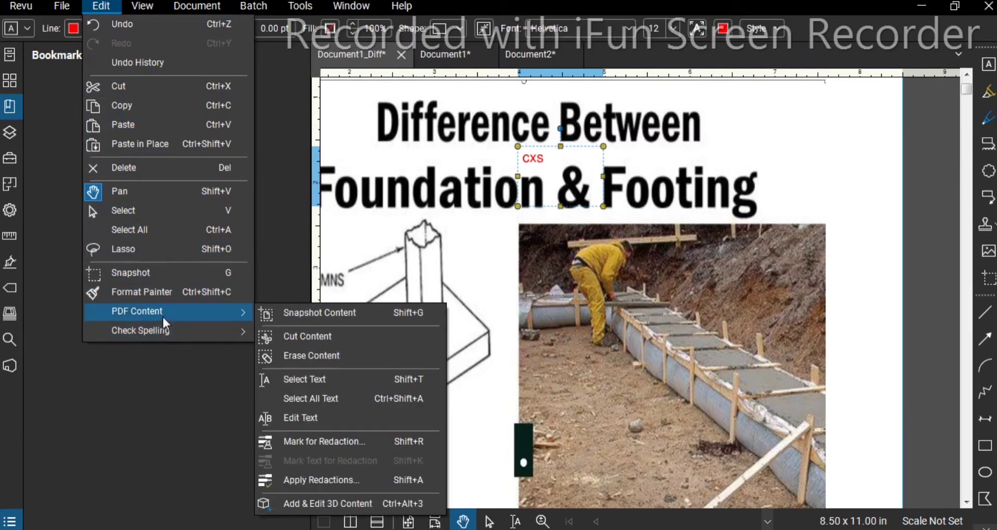
{"action": "mouse_move", "coordinate": [166, 334]}
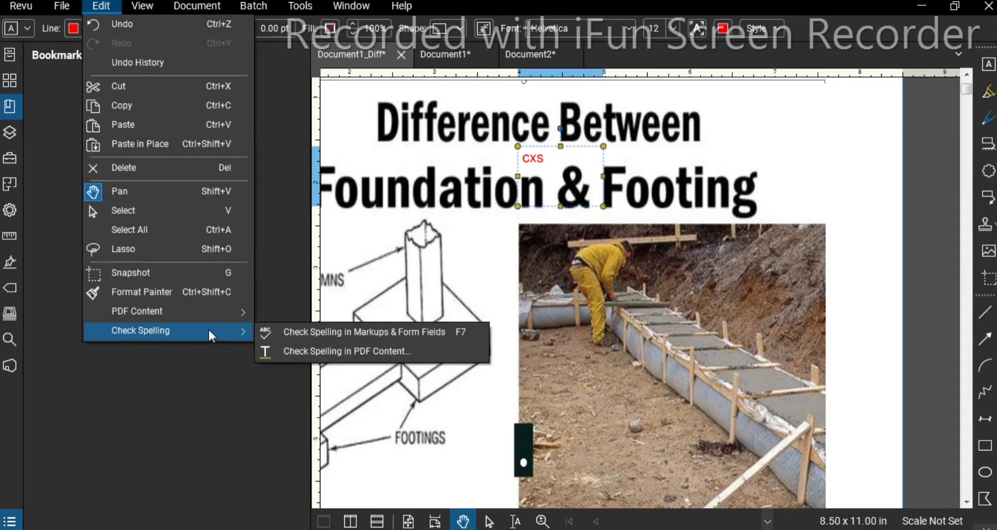
- Set the Document1_Diff view to Fit Page, and switch it to Fit Width
{"action": "left_click", "coordinate": [140, 7]}
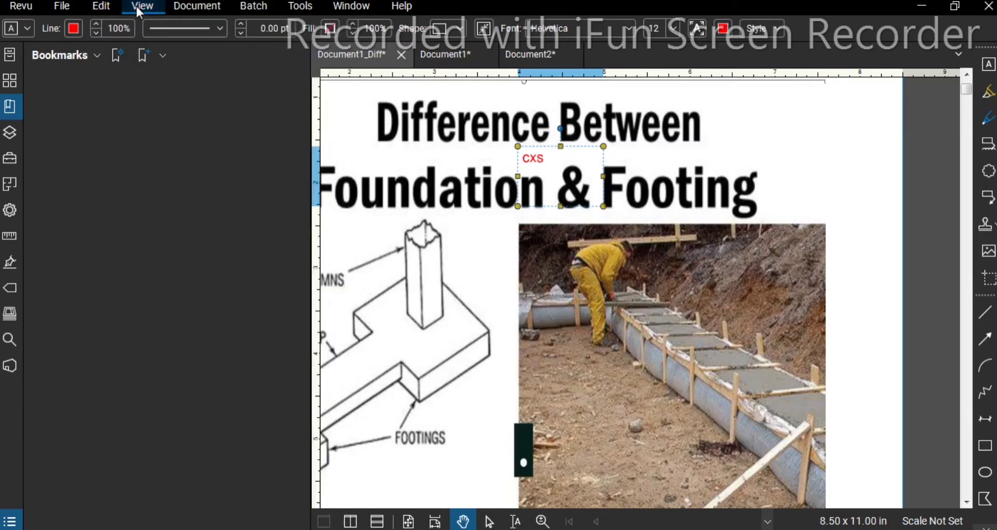
{"action": "left_click", "coordinate": [140, 7]}
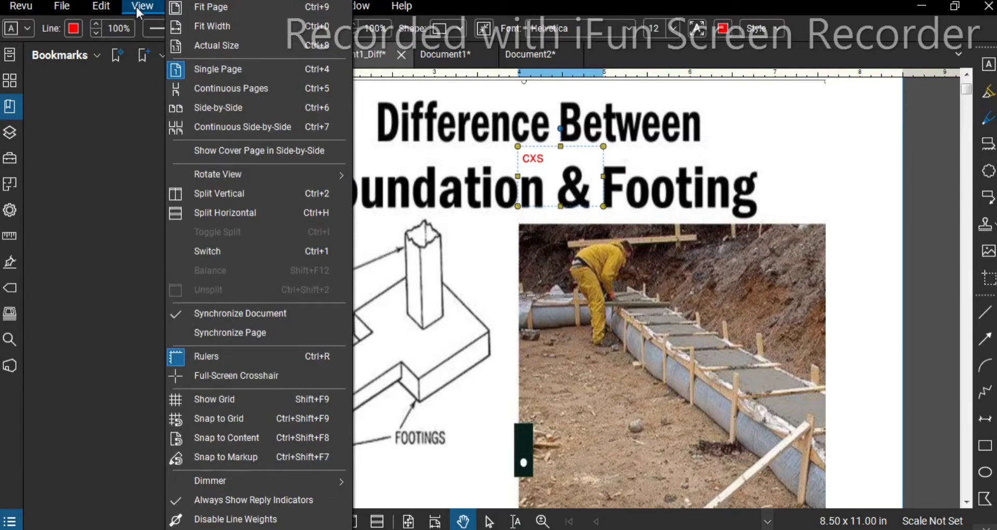
{"action": "left_click", "coordinate": [197, 7]}
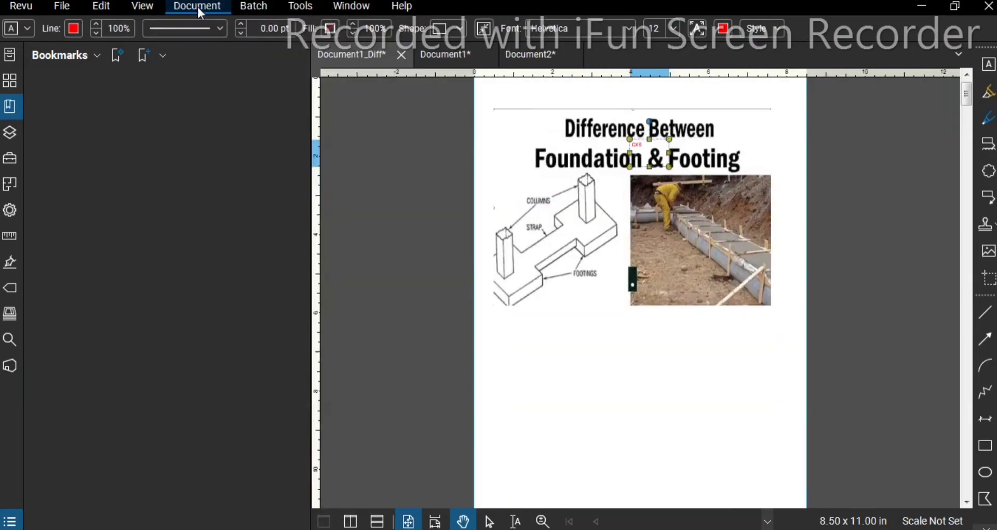
{"action": "left_click", "coordinate": [147, 6]}
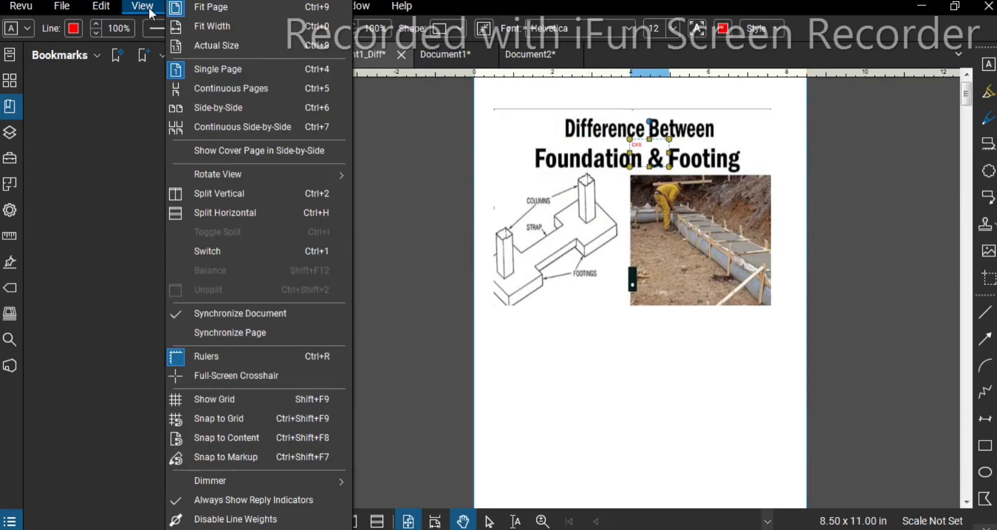
{"action": "left_click", "coordinate": [206, 29]}
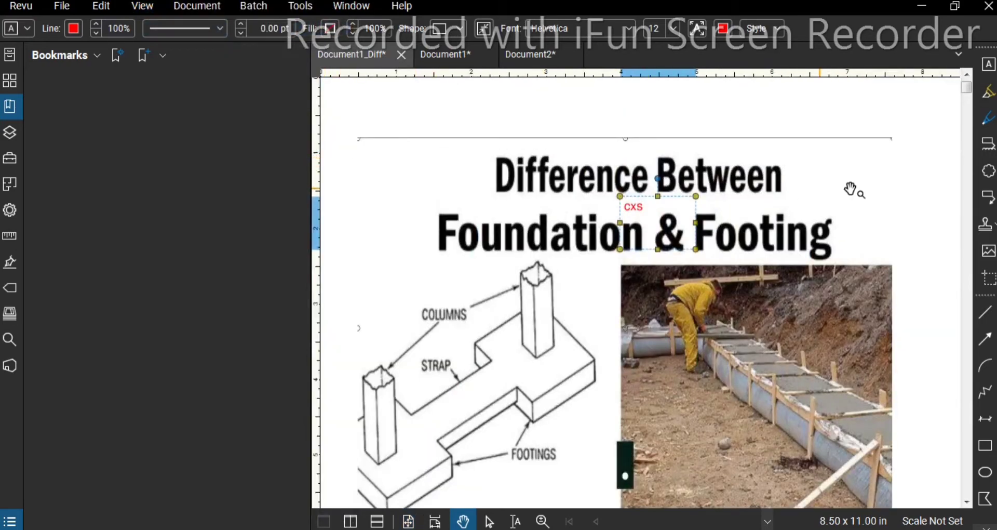
- Display the page at Actual Size and switch the layout to Continuous Pages, moving down through the document
{"action": "left_click", "coordinate": [147, 11]}
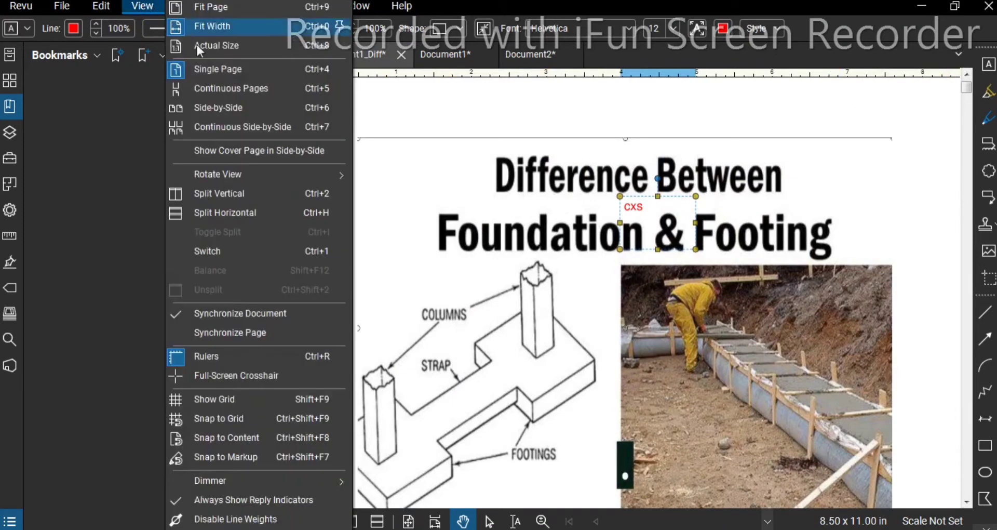
{"action": "left_click", "coordinate": [216, 47]}
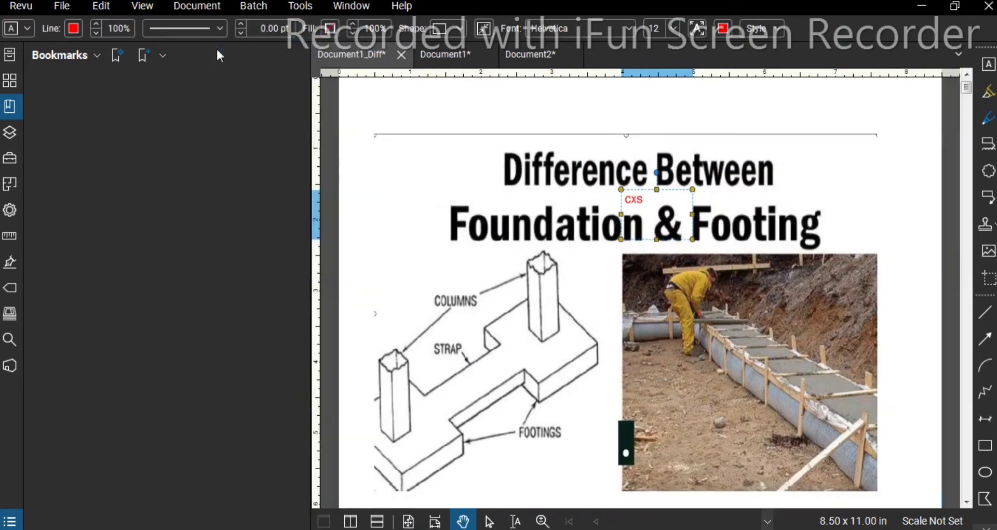
{"action": "left_click", "coordinate": [141, 6]}
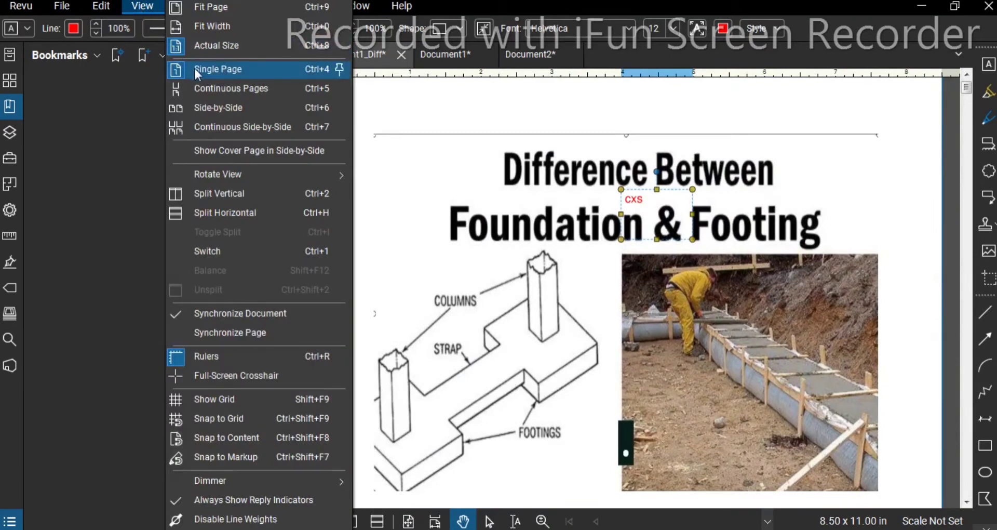
{"action": "left_click", "coordinate": [229, 95]}
{"action": "scroll", "coordinate": [539, 238], "scroll_direction": "down", "scroll_amount": 10}
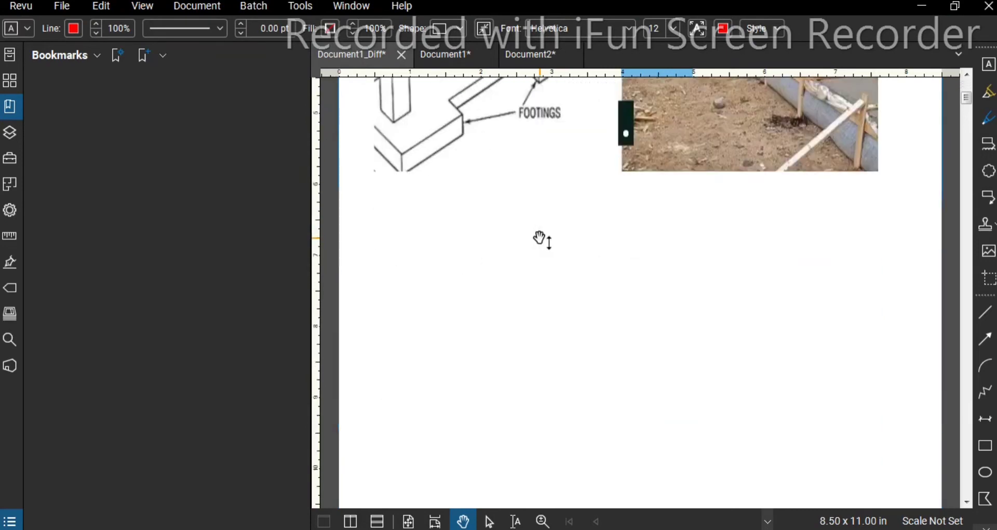
- Arrange the pages Side-by-Side and reduce the zoom until both complete pages fit in the view
{"action": "left_click", "coordinate": [142, 6]}
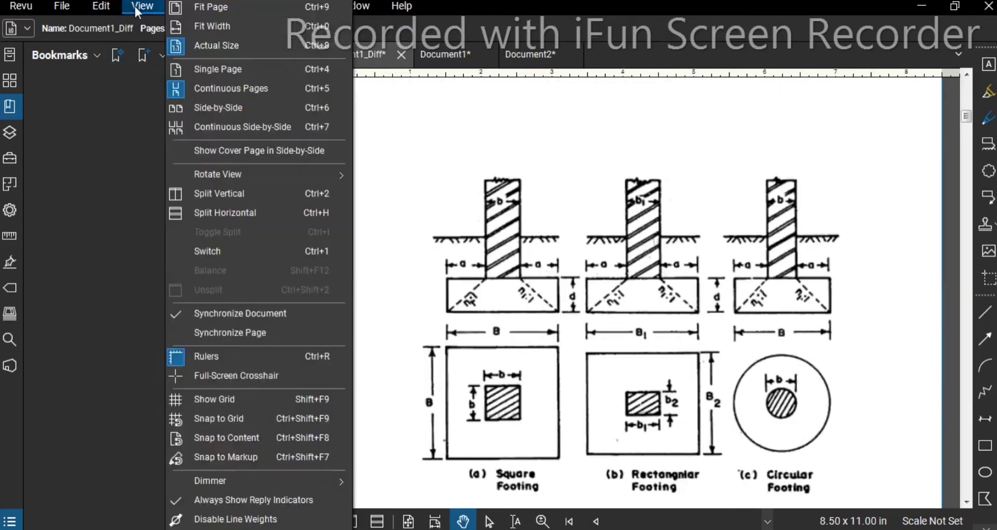
{"action": "left_click", "coordinate": [237, 109]}
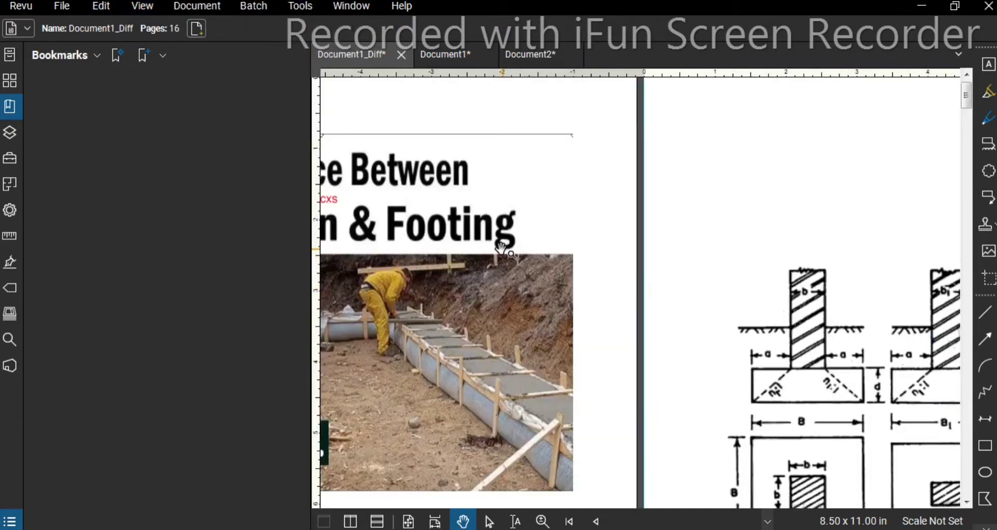
{"action": "left_click", "coordinate": [542, 520]}
{"action": "scroll", "coordinate": [550, 294], "scroll_direction": "down", "scroll_amount": 3}
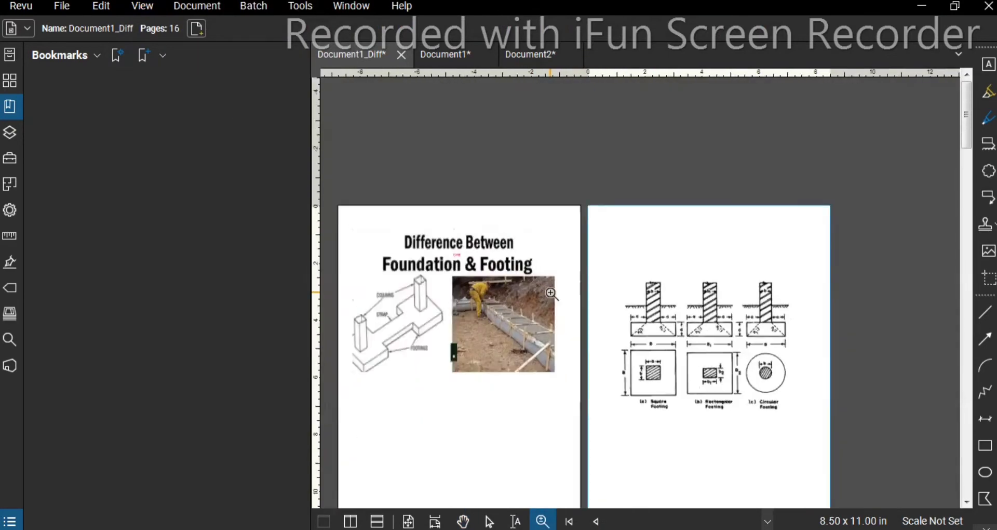
{"action": "left_click_drag", "start_coordinate": [592, 315], "coordinate": [648, 278]}
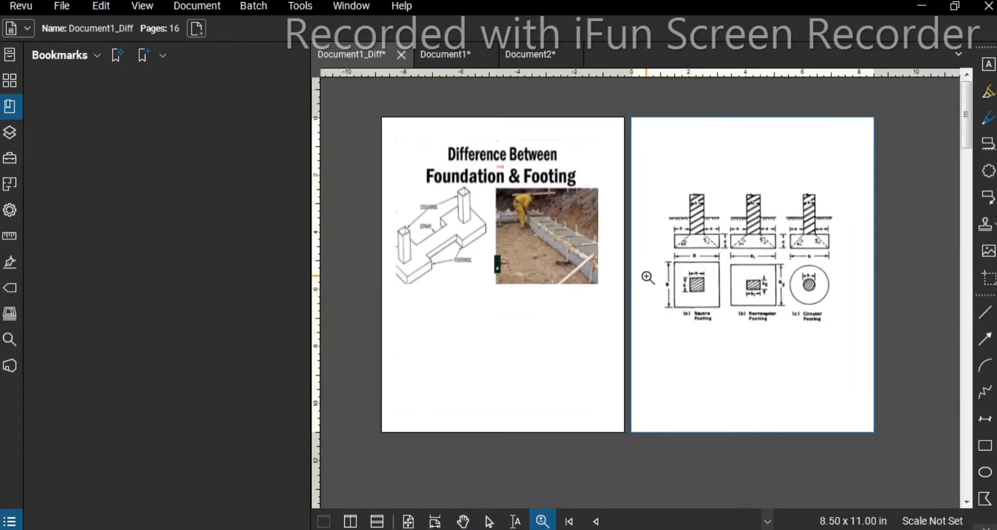
- Show the hidden toolbars and examine the available tool categories and the list of stamps
{"action": "key", "text": "F8"}
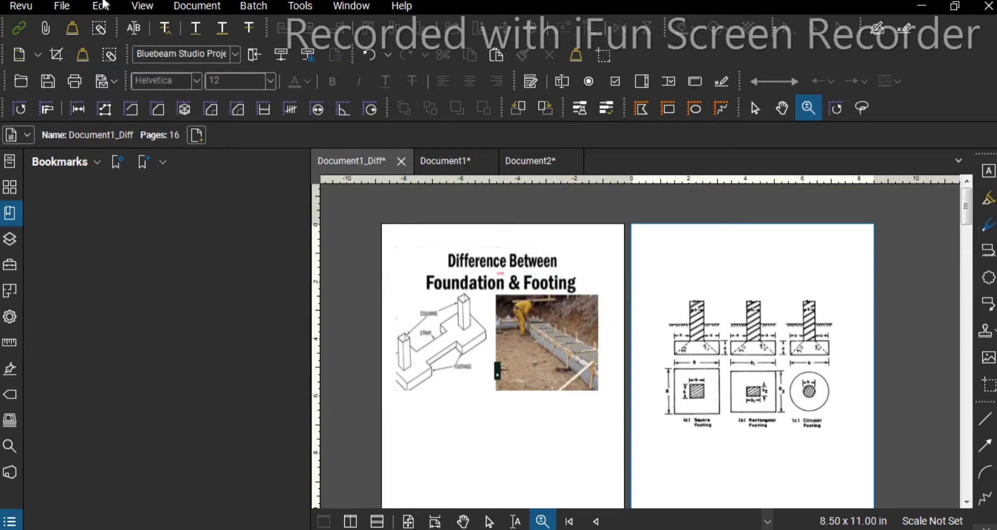
{"action": "left_click", "coordinate": [306, 6]}
{"action": "mouse_move", "coordinate": [377, 192]}
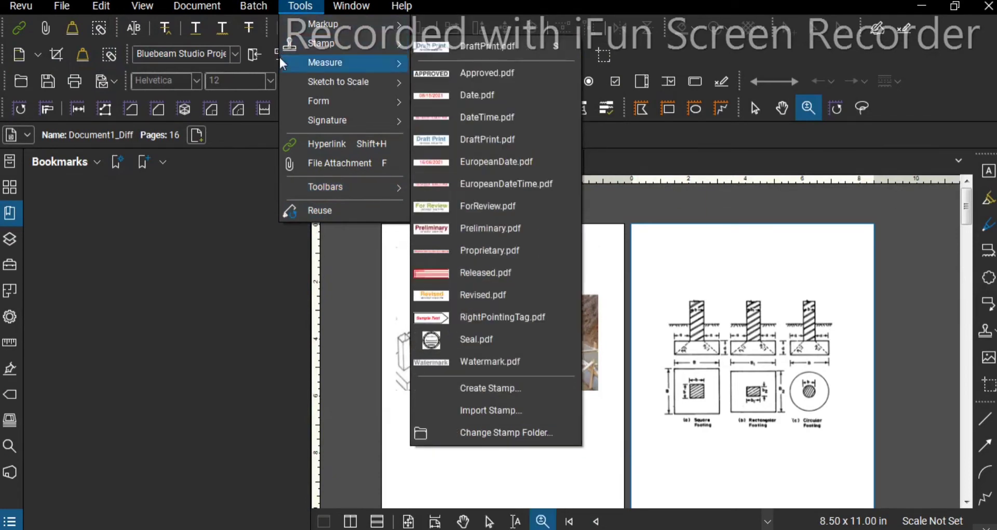
{"action": "left_click", "coordinate": [204, 193]}
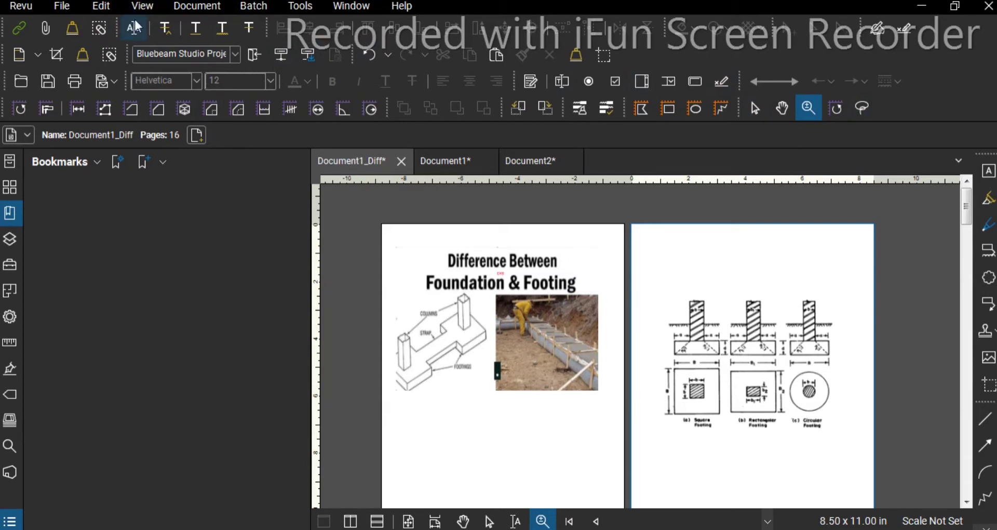
- Turn on Show Cover Page in Side-by-Side, and return the layout to Single Page
{"action": "left_click", "coordinate": [142, 5]}
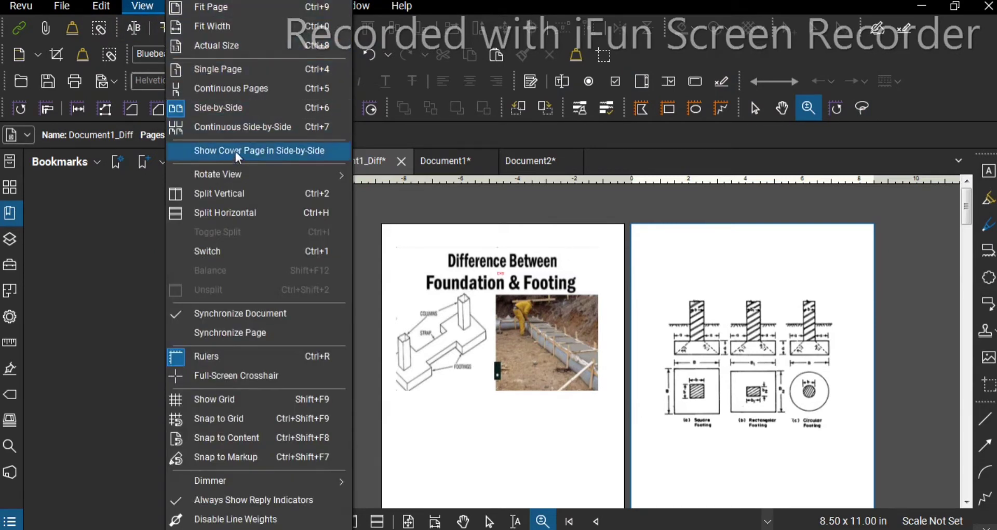
{"action": "left_click", "coordinate": [272, 152]}
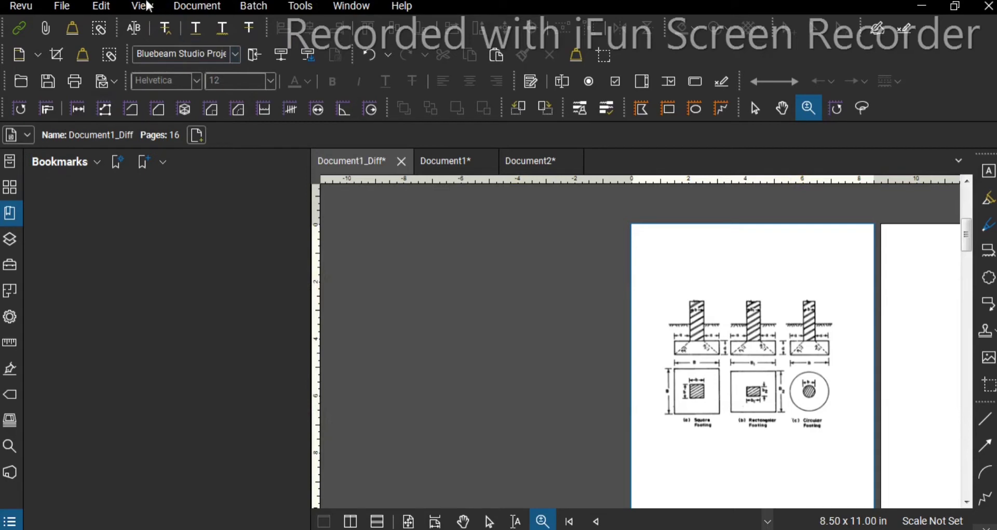
{"action": "left_click", "coordinate": [140, 7]}
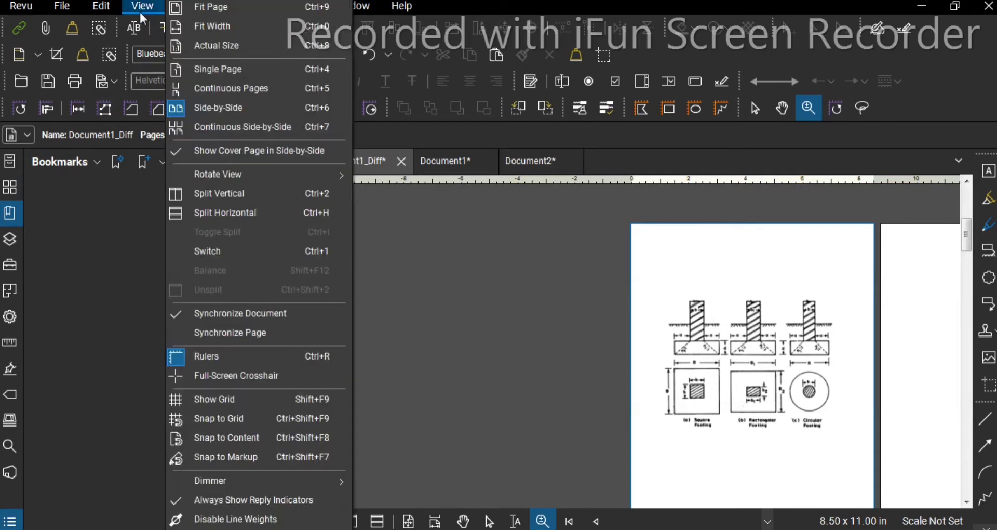
{"action": "left_click", "coordinate": [189, 67]}
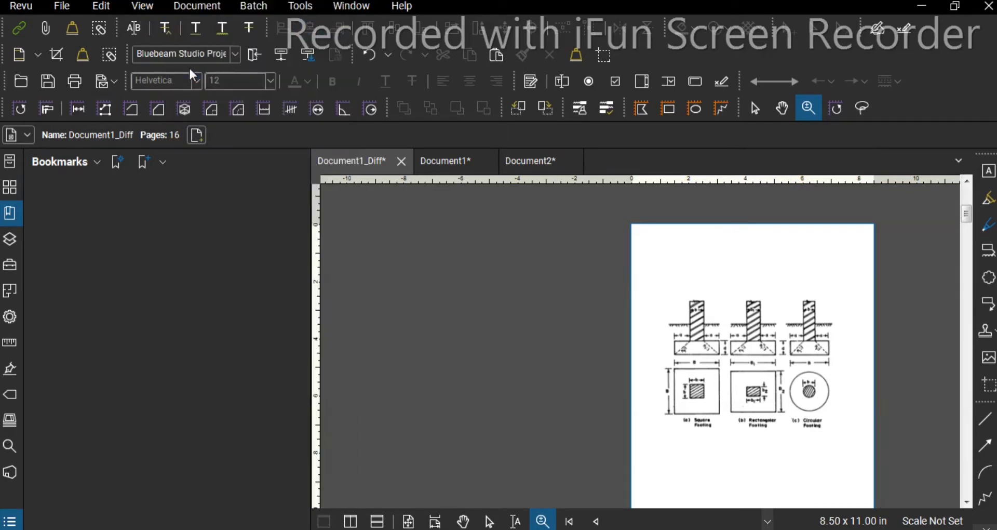
- Rotate the view of the footing types page clockwise
{"action": "left_click", "coordinate": [139, 8]}
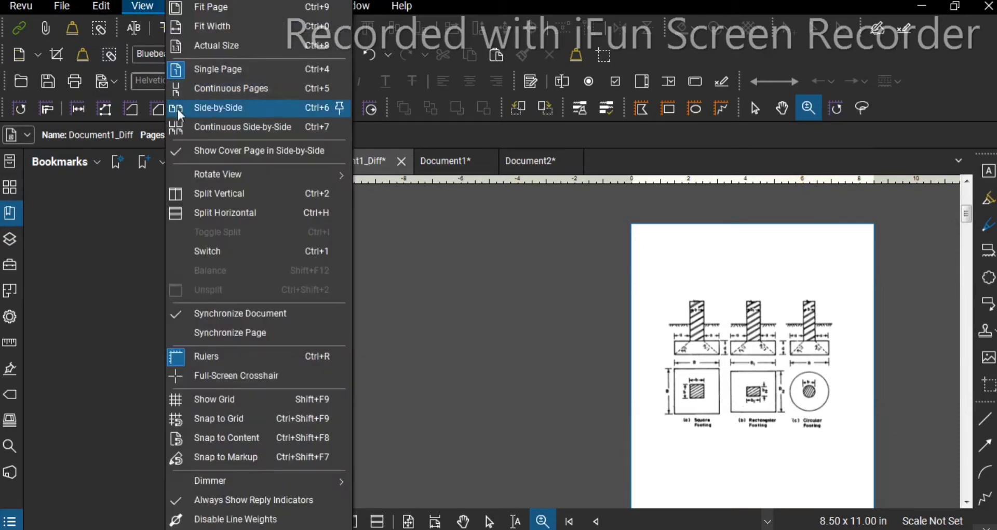
{"action": "mouse_move", "coordinate": [225, 175]}
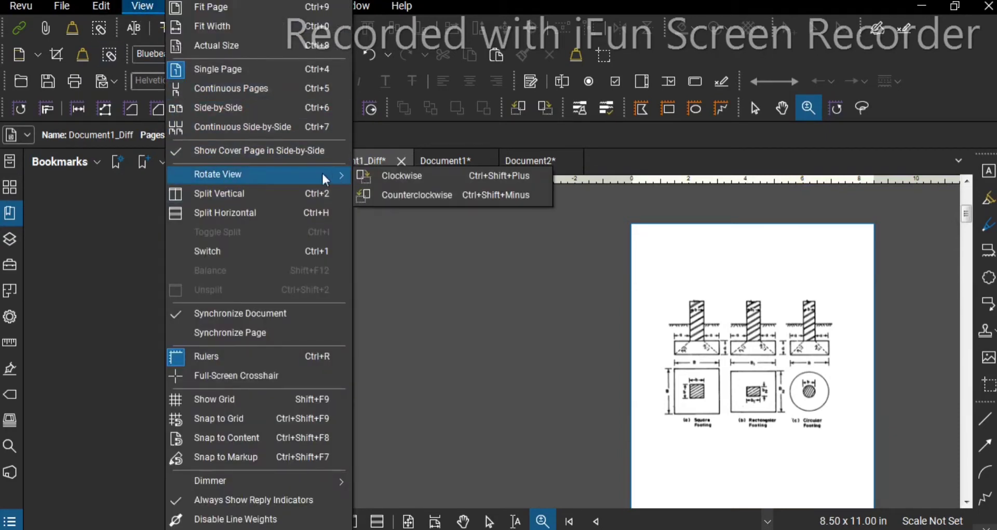
{"action": "left_click", "coordinate": [383, 177]}
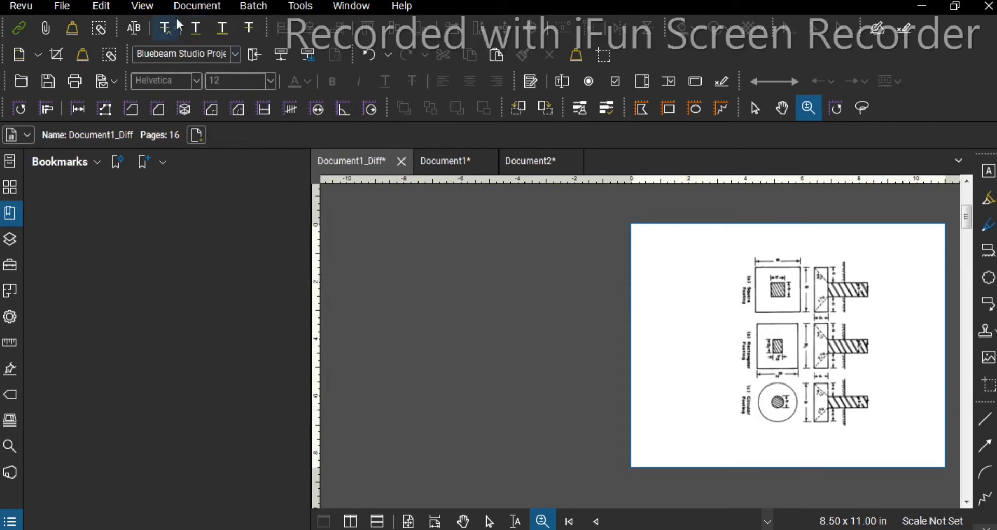
- Split the Document1_Diff view vertically, and split the new pane horizontally
{"action": "left_click", "coordinate": [148, 6]}
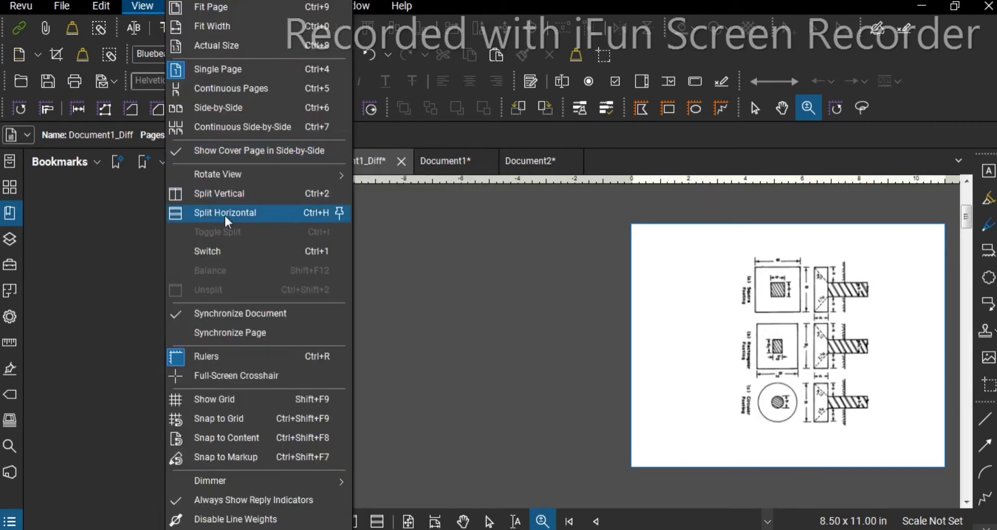
{"action": "left_click", "coordinate": [218, 195]}
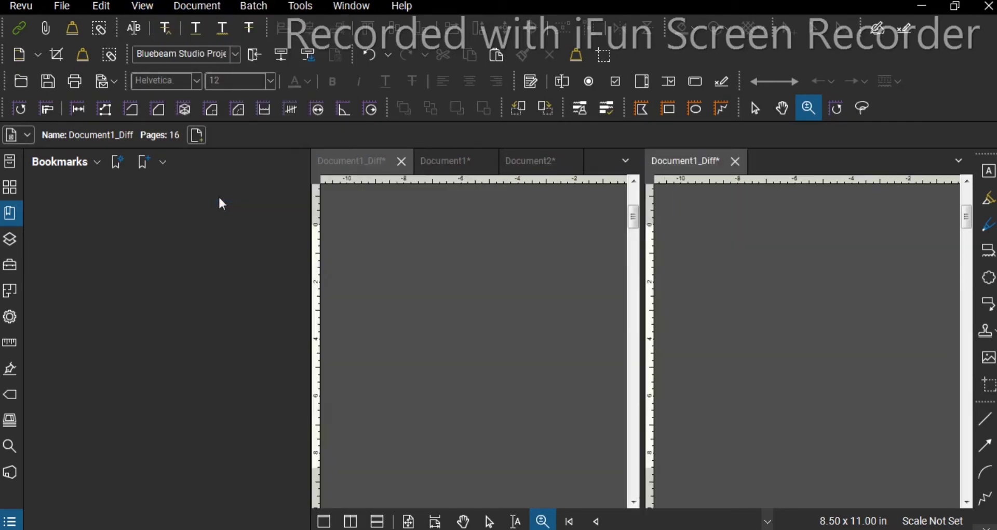
{"action": "left_click", "coordinate": [140, 7]}
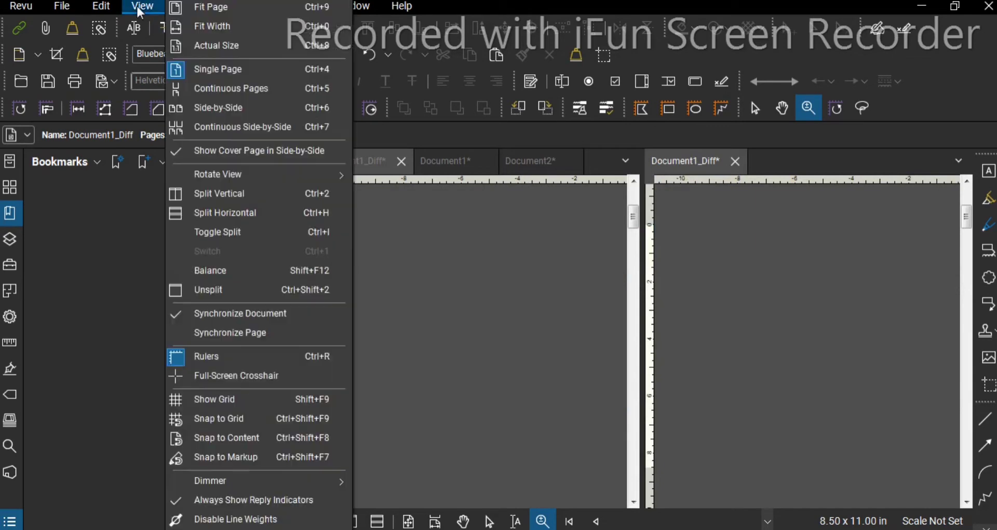
{"action": "left_click", "coordinate": [231, 218]}
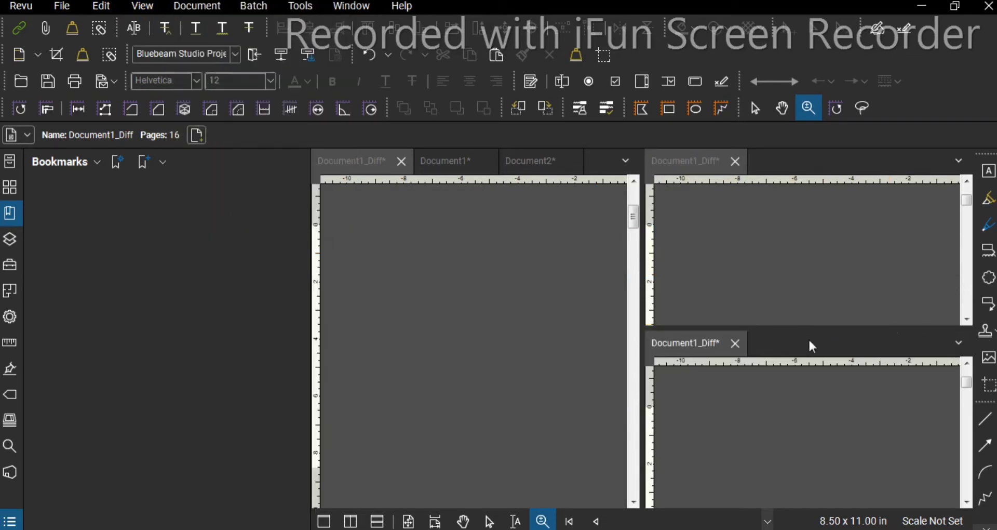
- Close the two extra Document1_Diff panes and rotate the page view counterclockwise
{"action": "left_click", "coordinate": [735, 343]}
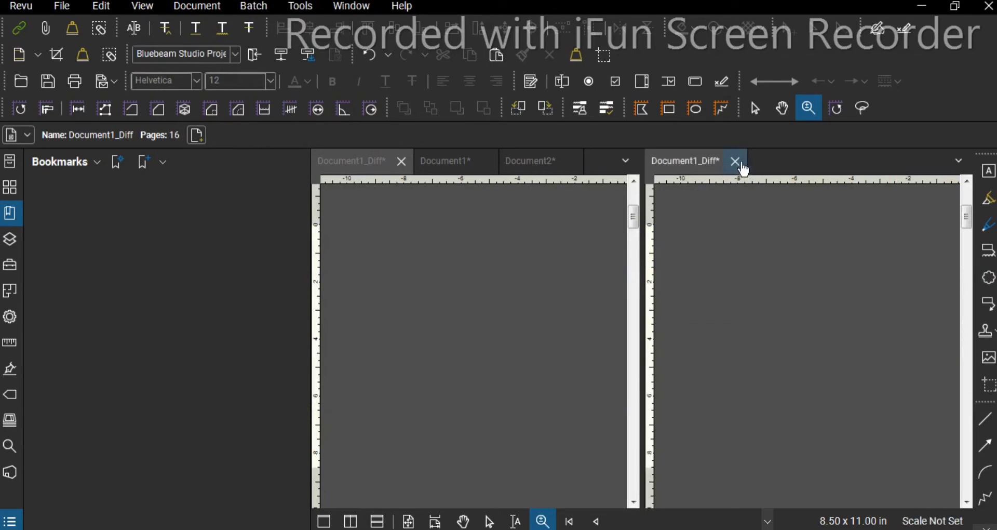
{"action": "left_click", "coordinate": [736, 161]}
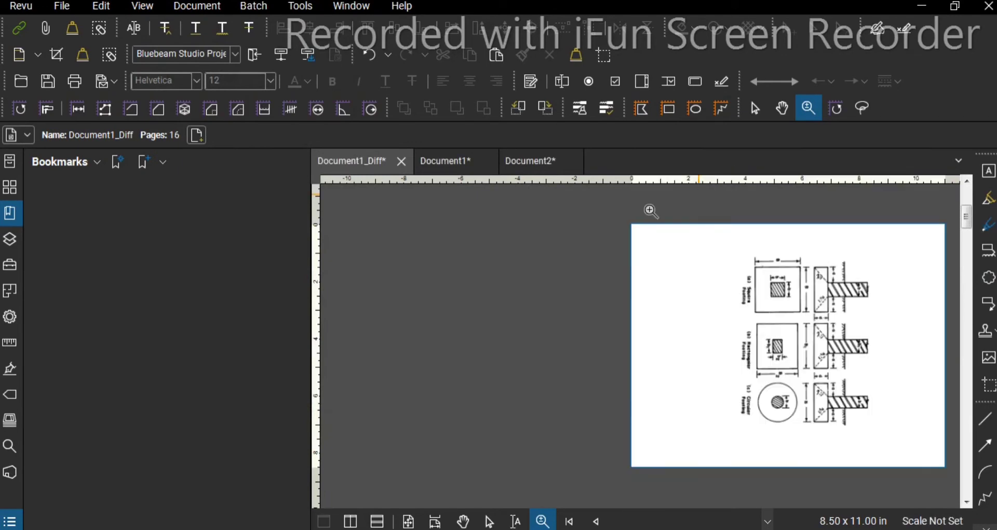
{"action": "left_click", "coordinate": [146, 10]}
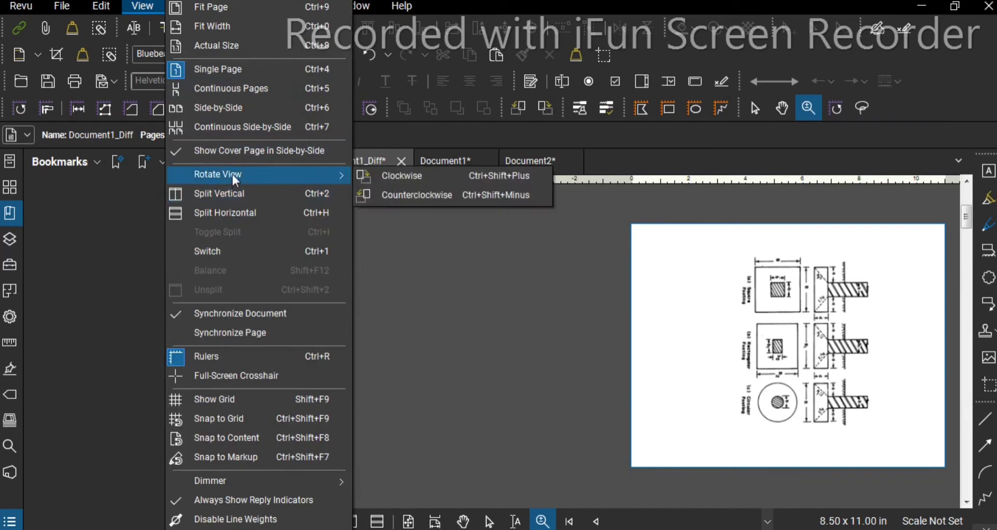
{"action": "left_click", "coordinate": [415, 195]}
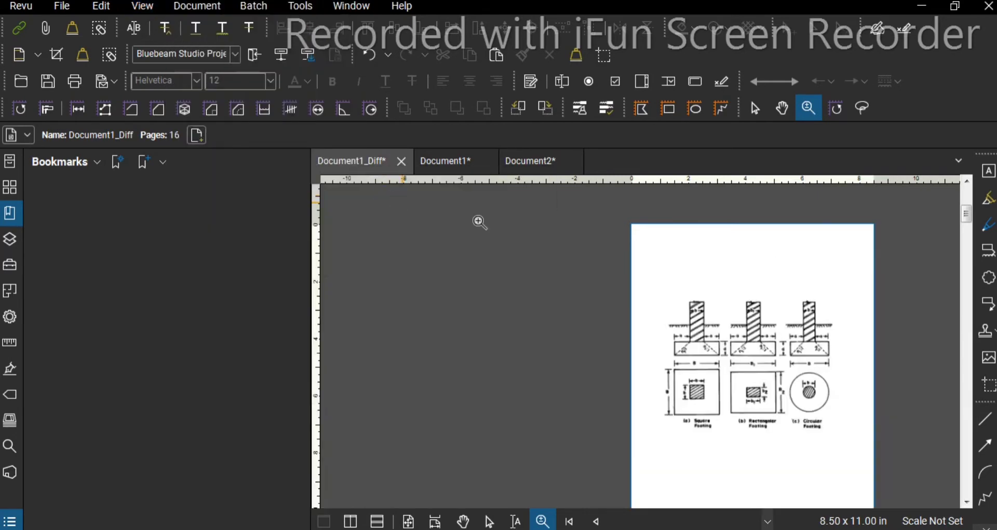
- Hide the rulers around the Document1_Diff page, and show them again
{"action": "left_click", "coordinate": [144, 7]}
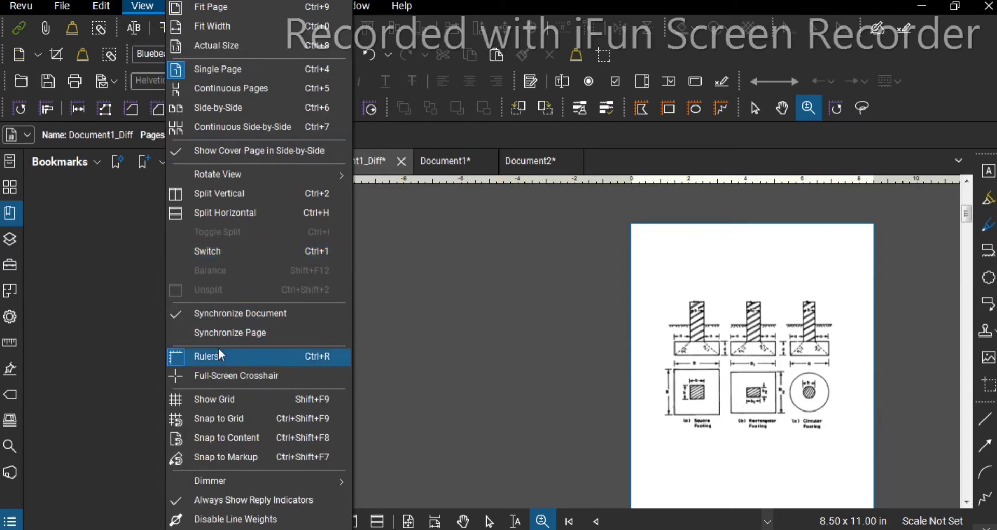
{"action": "left_click", "coordinate": [208, 357]}
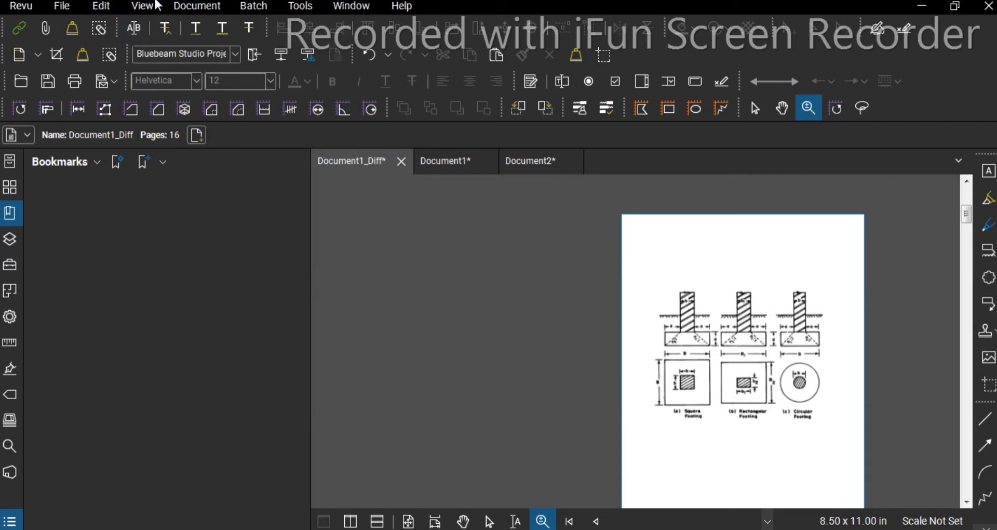
{"action": "left_click", "coordinate": [153, 10]}
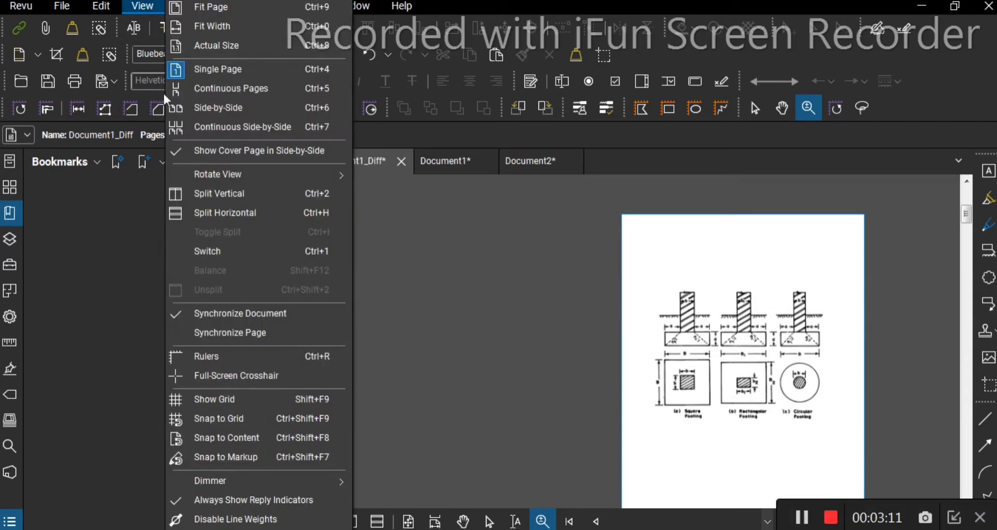
{"action": "left_click", "coordinate": [195, 357]}
- Turn on the full-screen crosshair over the footing types page, and turn it off again
{"action": "left_click", "coordinate": [142, 7]}
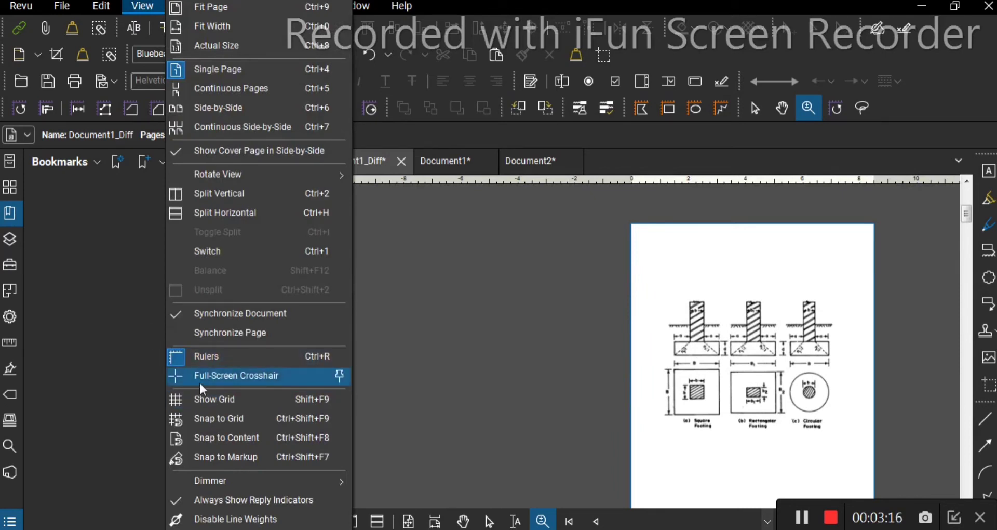
{"action": "left_click", "coordinate": [214, 374]}
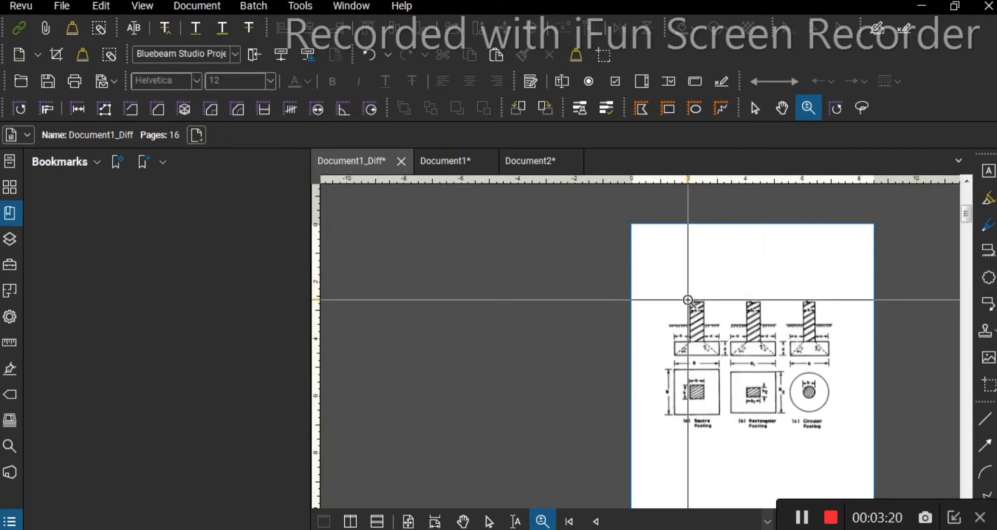
{"action": "scroll", "coordinate": [688, 300], "scroll_direction": "up", "scroll_amount": 4}
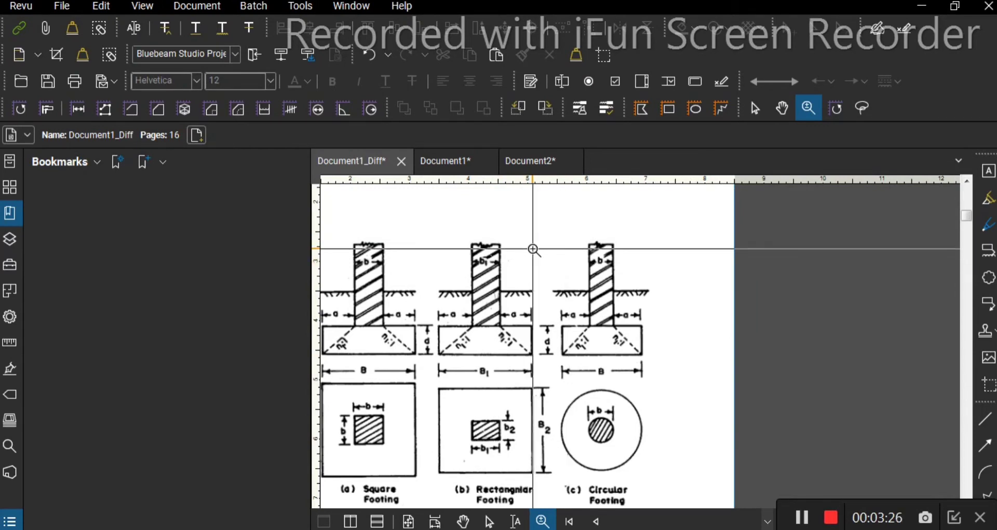
{"action": "left_click", "coordinate": [134, 26]}
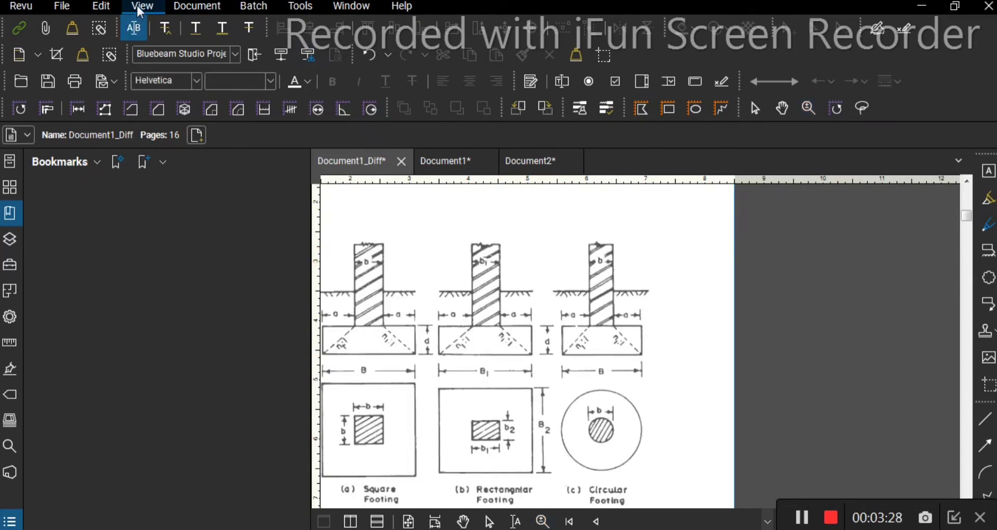
{"action": "left_click", "coordinate": [140, 10]}
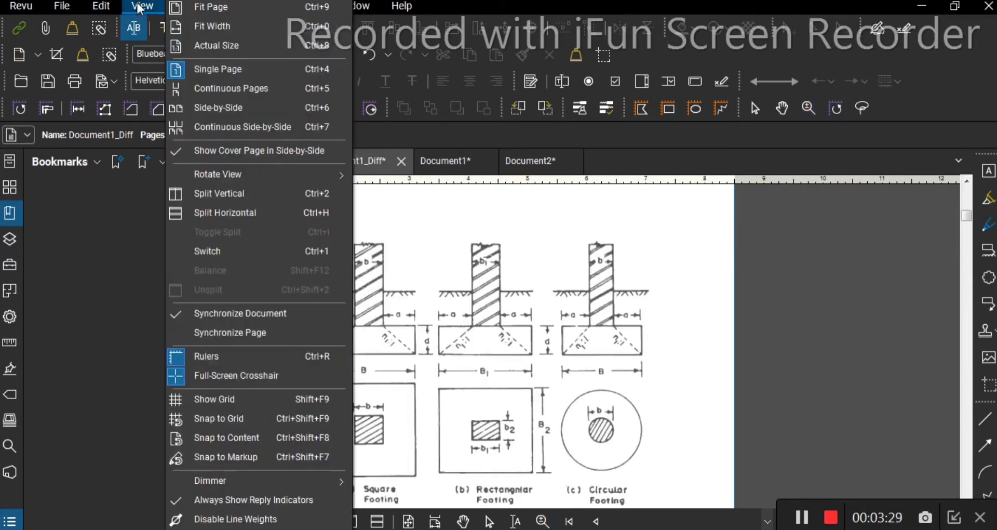
{"action": "left_click", "coordinate": [215, 376]}
- Show the grid on the footing types page
{"action": "left_click", "coordinate": [145, 7]}
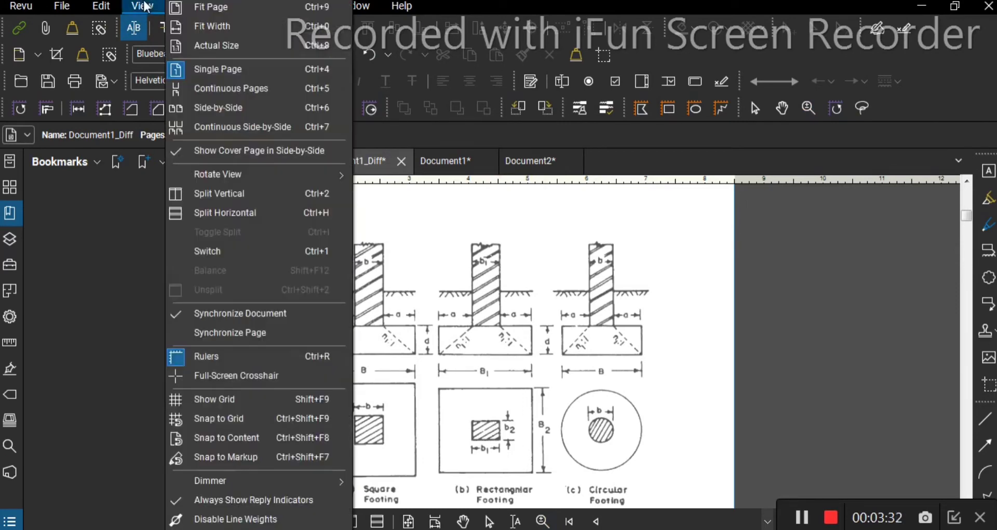
{"action": "left_click", "coordinate": [211, 410]}
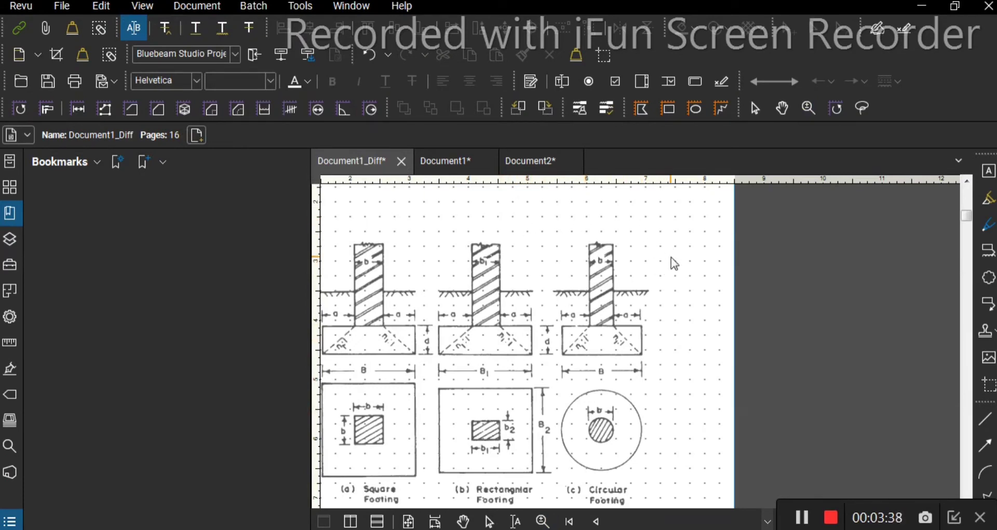
{"action": "left_click", "coordinate": [143, 7]}
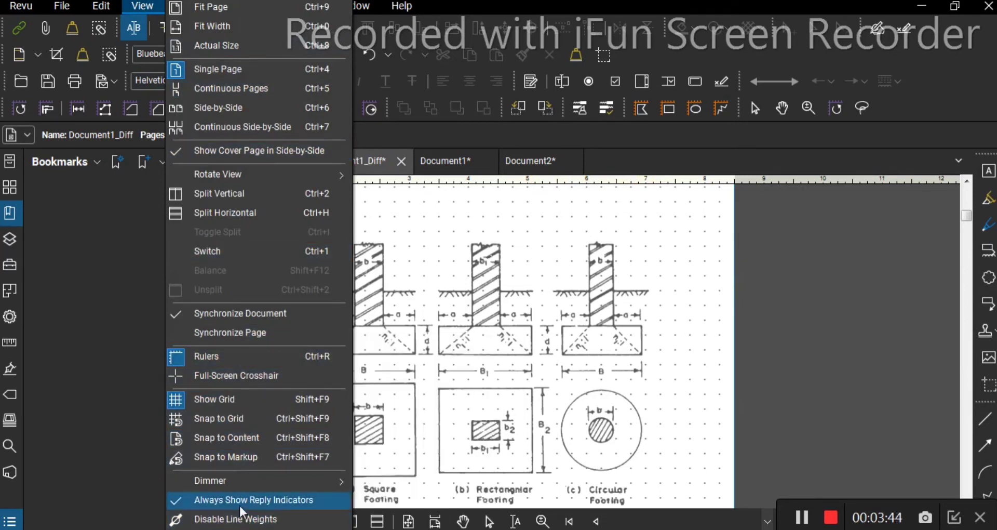
{"action": "left_click", "coordinate": [808, 523]}
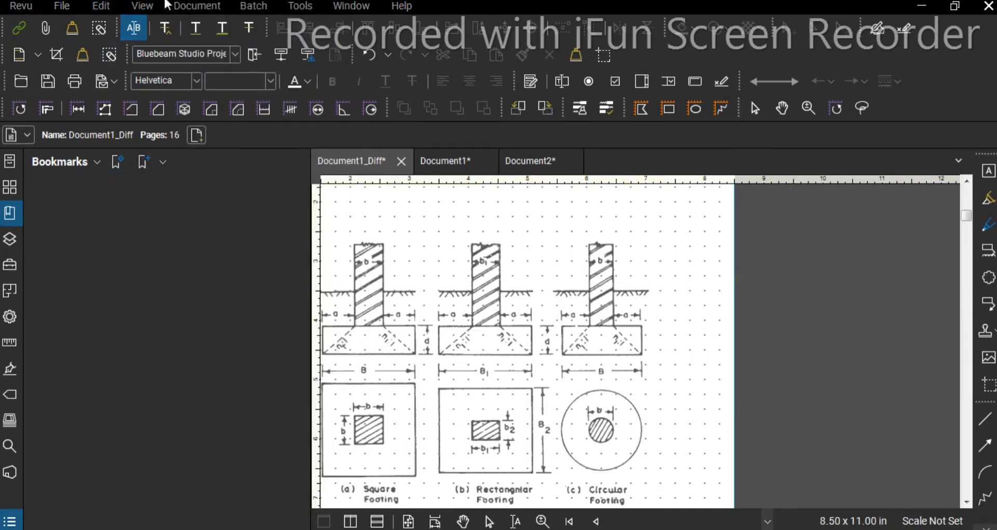
- View the page range choices for Document1_Diff.pdf in Page Setup, and close the setup without applying it
{"action": "left_click", "coordinate": [198, 7]}
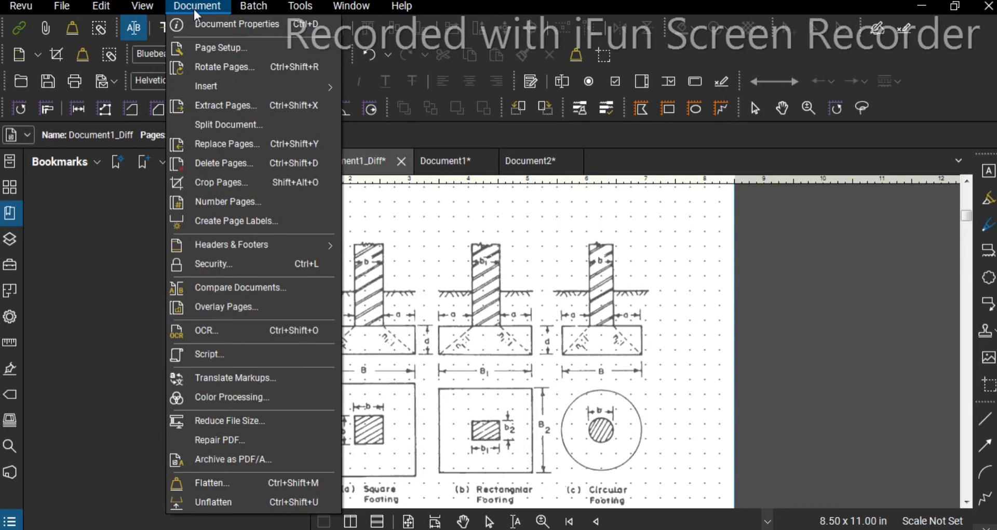
{"action": "left_click", "coordinate": [211, 49]}
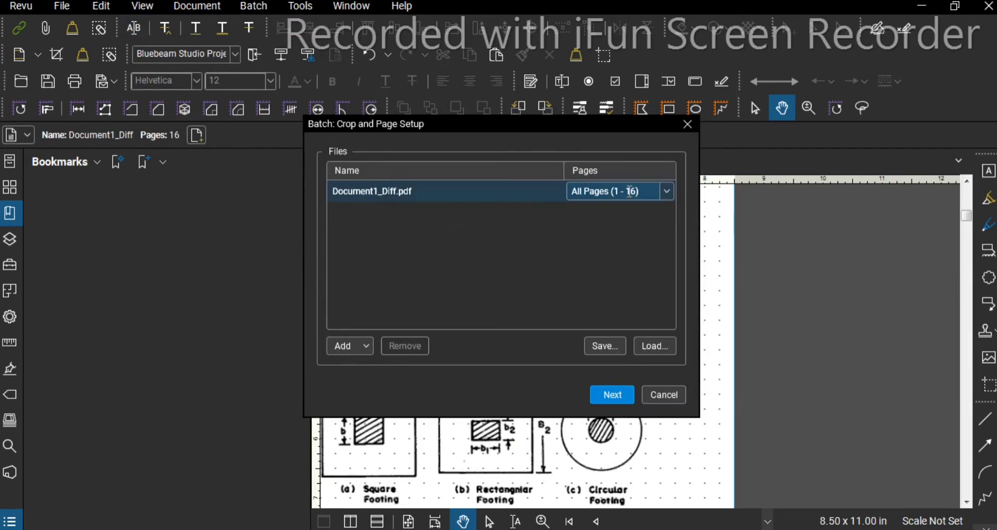
{"action": "left_click", "coordinate": [660, 193]}
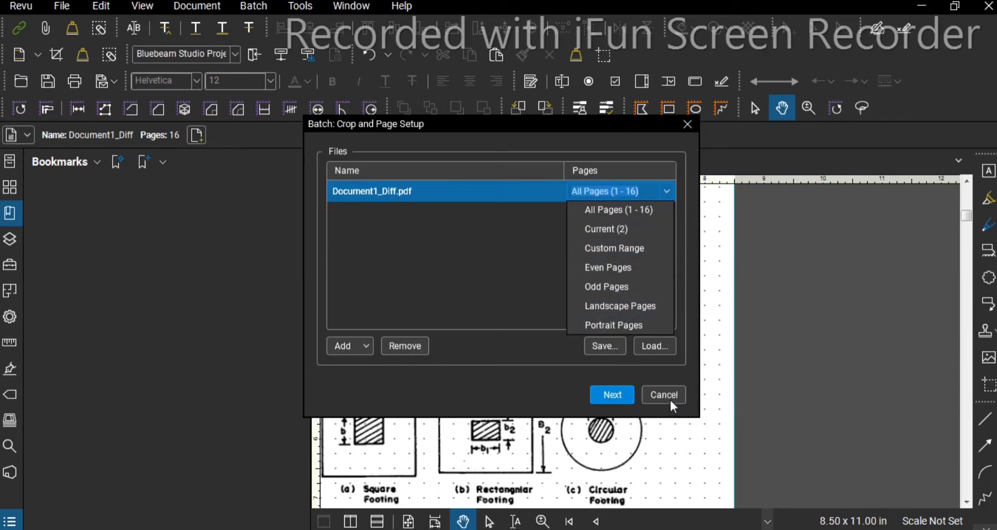
{"action": "left_click", "coordinate": [687, 122]}
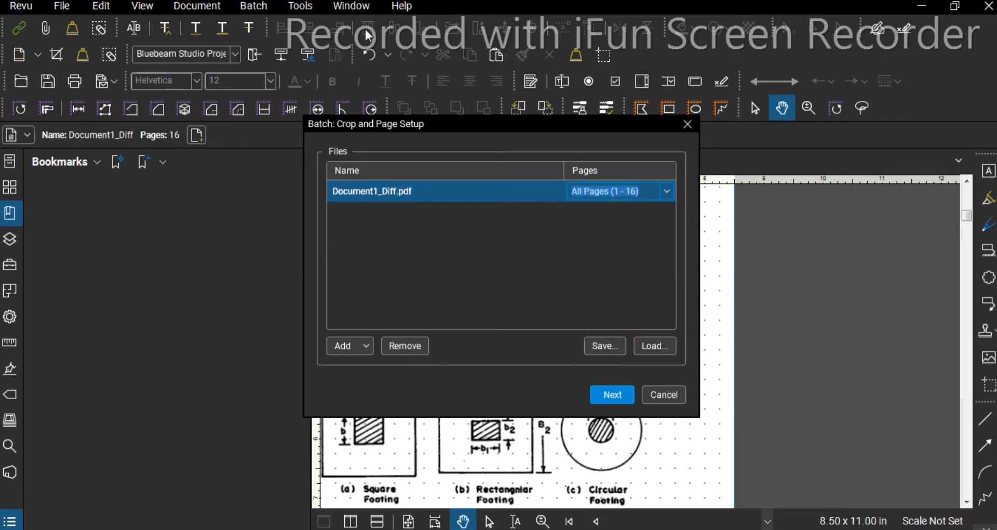
{"action": "left_click", "coordinate": [687, 123]}
- View the Extract Pages options for Document1_Diff, and close them without extracting anything
{"action": "left_click", "coordinate": [200, 6]}
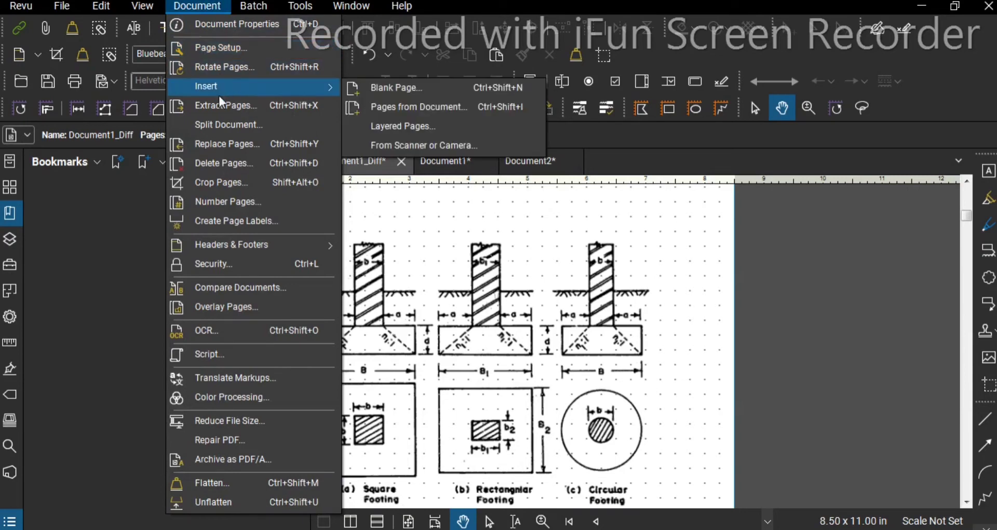
{"action": "left_click", "coordinate": [218, 109]}
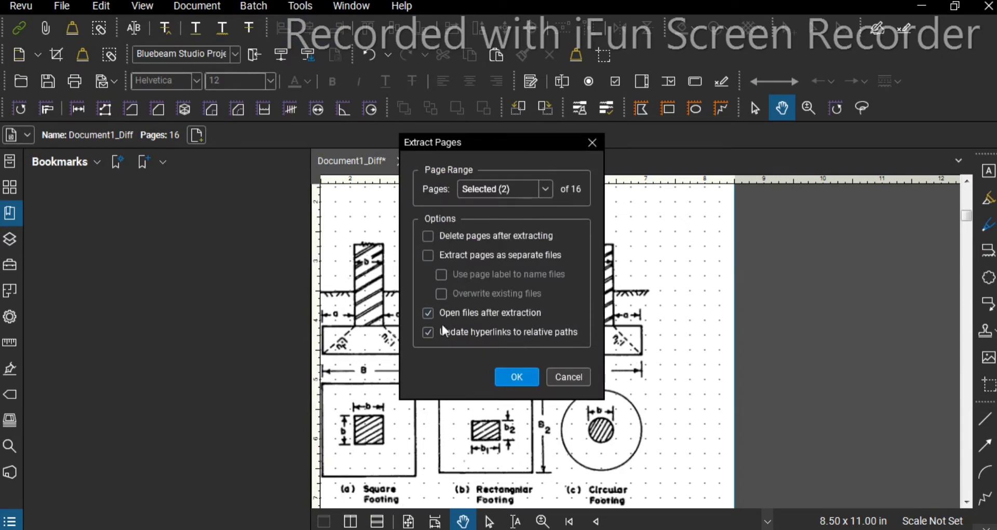
{"action": "left_click", "coordinate": [475, 189]}
{"action": "left_click", "coordinate": [591, 143]}
- Open Crop Pages for Document1_Diff.pdf, and close it without cropping
{"action": "left_click", "coordinate": [196, 5]}
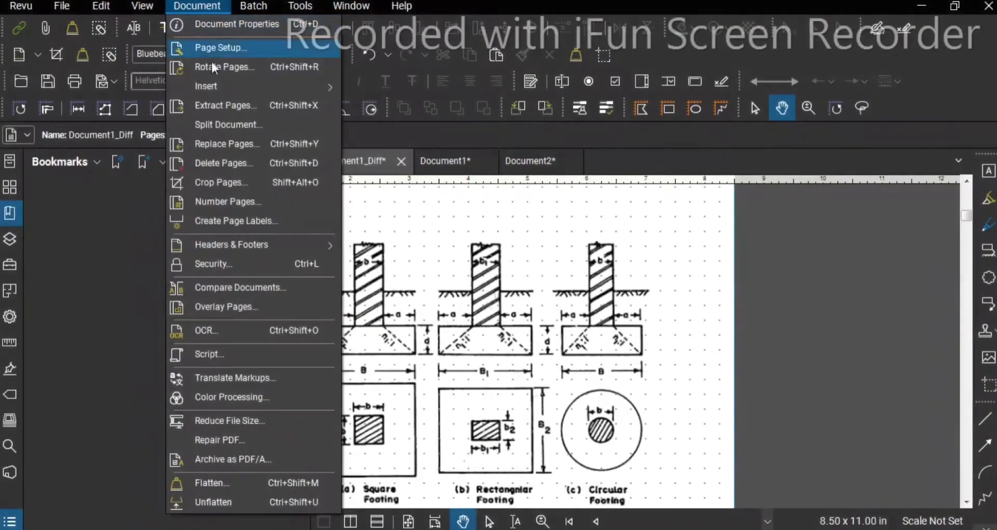
{"action": "left_click", "coordinate": [221, 182]}
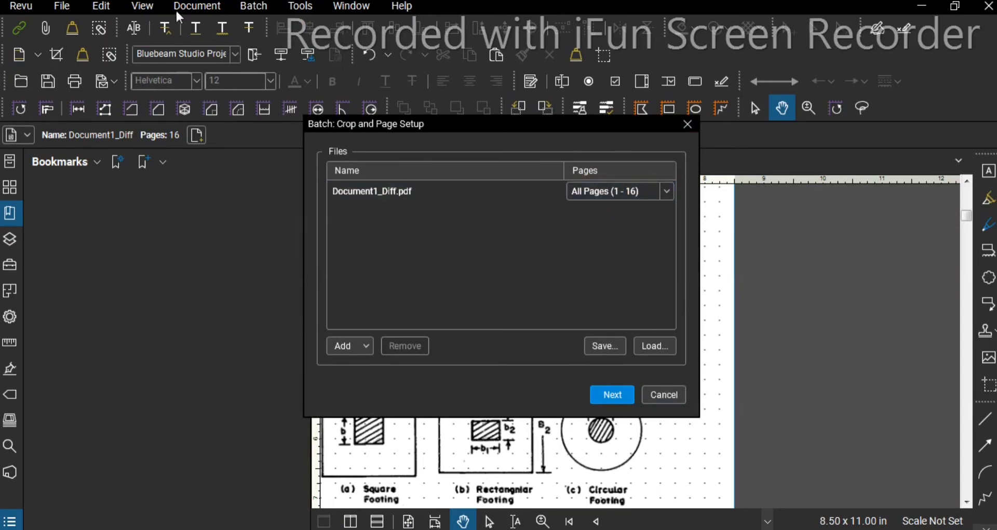
{"action": "left_click", "coordinate": [687, 124]}
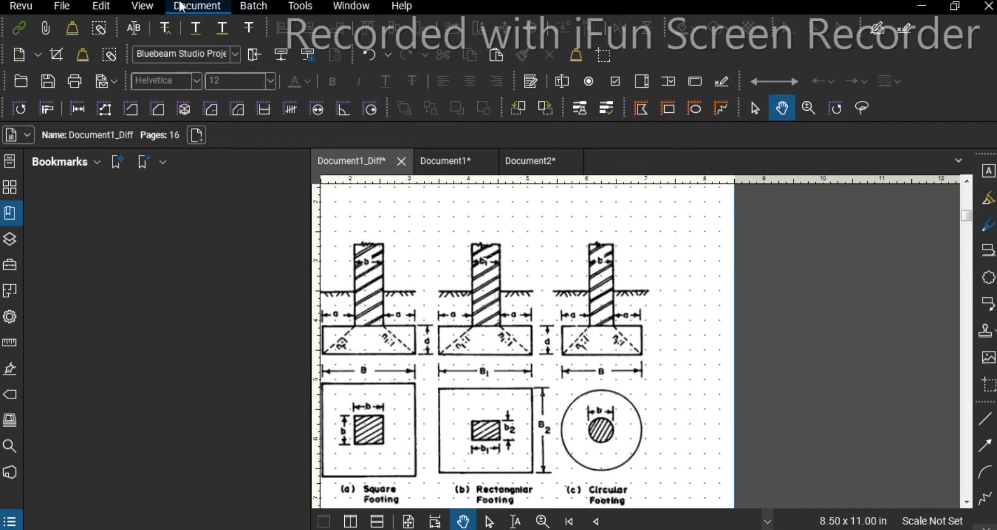
- Start adding headers and footers to Document1_Diff.pdf, and view the choices for adding files to the batch
{"action": "left_click", "coordinate": [196, 7]}
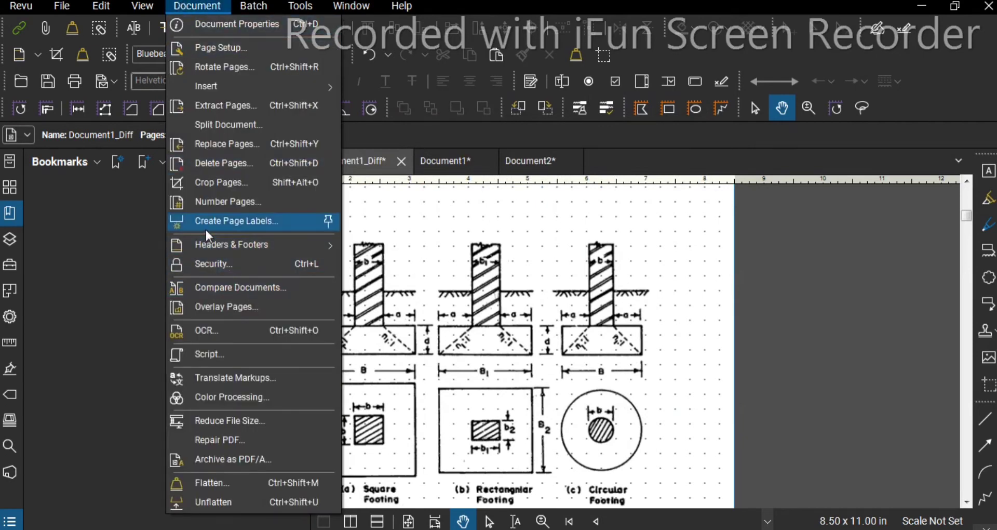
{"action": "mouse_move", "coordinate": [239, 242]}
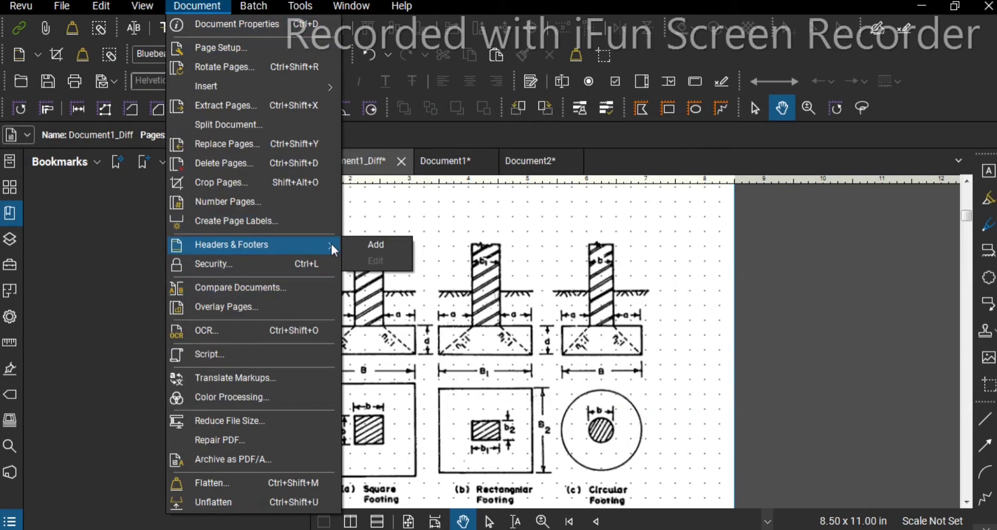
{"action": "left_click", "coordinate": [375, 251]}
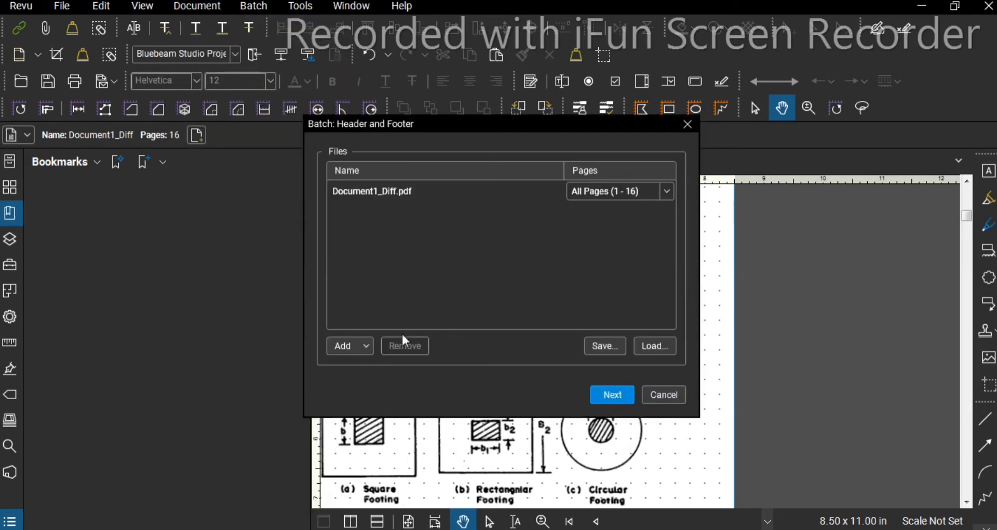
{"action": "left_click", "coordinate": [354, 348]}
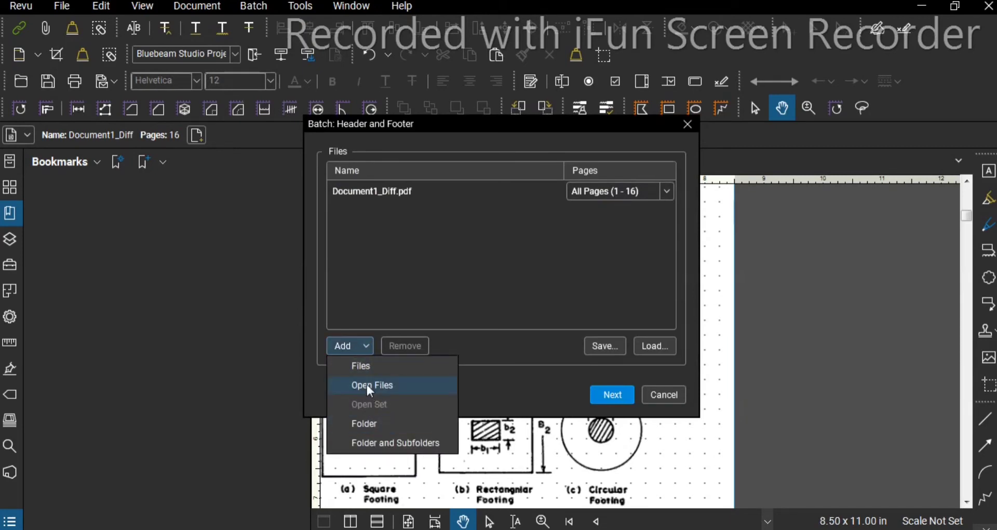
{"action": "left_click", "coordinate": [539, 395]}
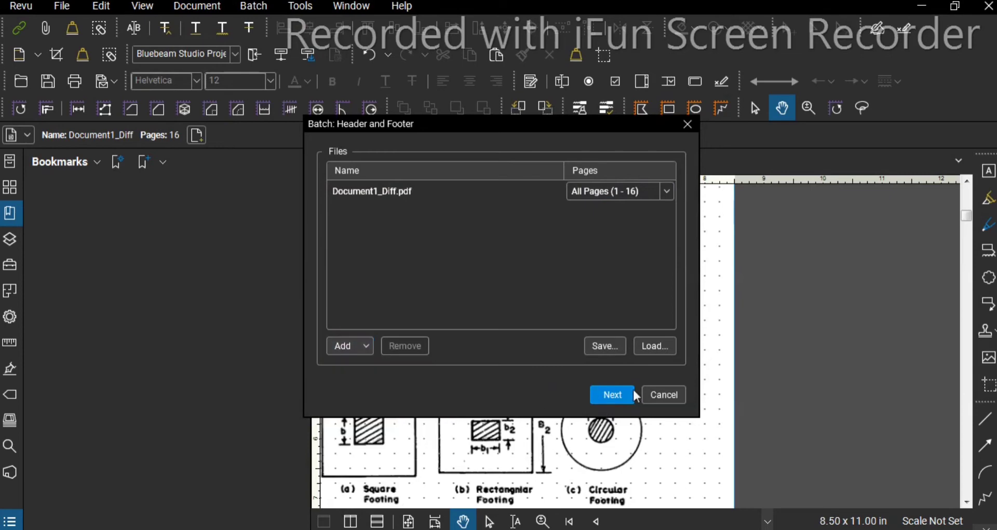
- View the batch configuration file picker and the Header and Footer settings, and close both without applying anything
{"action": "left_click", "coordinate": [655, 347]}
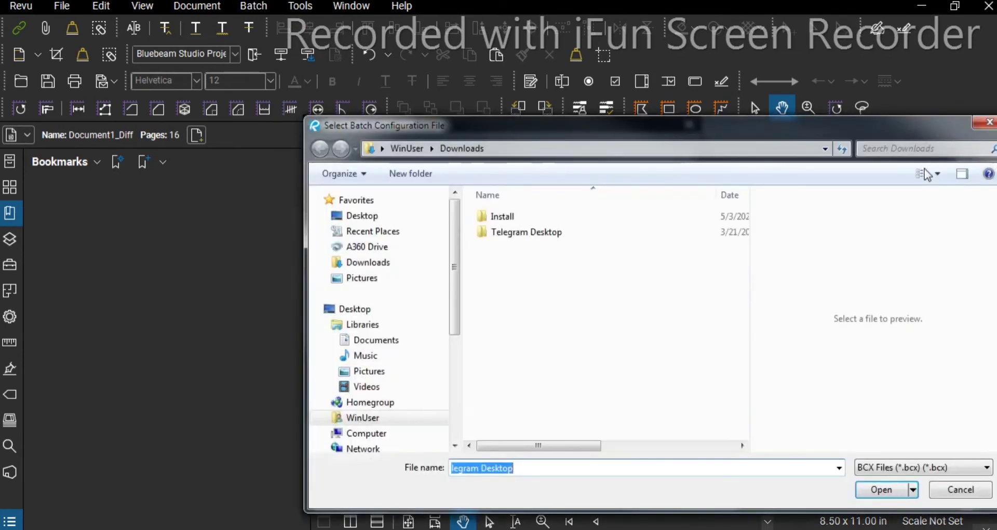
{"action": "left_click", "coordinate": [989, 122]}
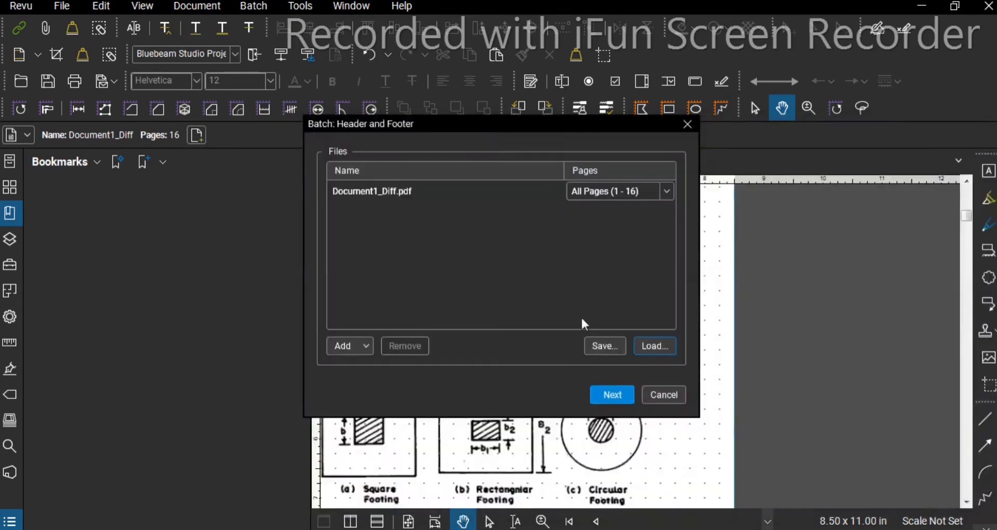
{"action": "left_click", "coordinate": [619, 396]}
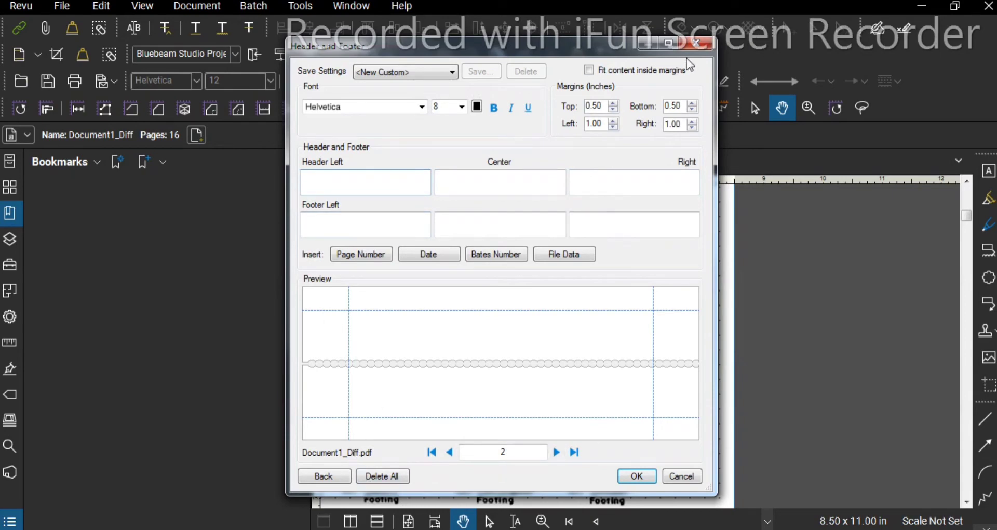
{"action": "left_click", "coordinate": [696, 44]}
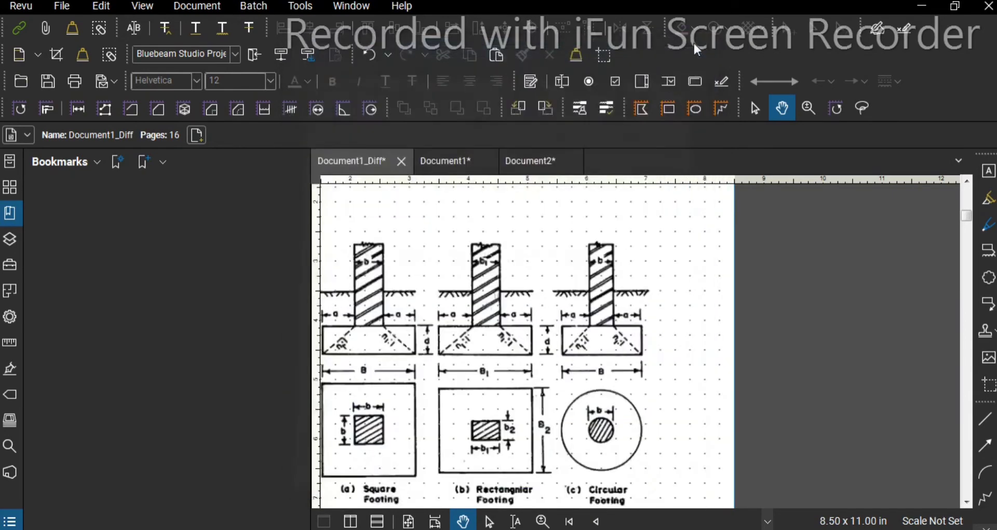
- Create an overlay of Document1_Diff.pdf page 2 in red and Document1.pdf page 1 in green
{"action": "left_click", "coordinate": [197, 9]}
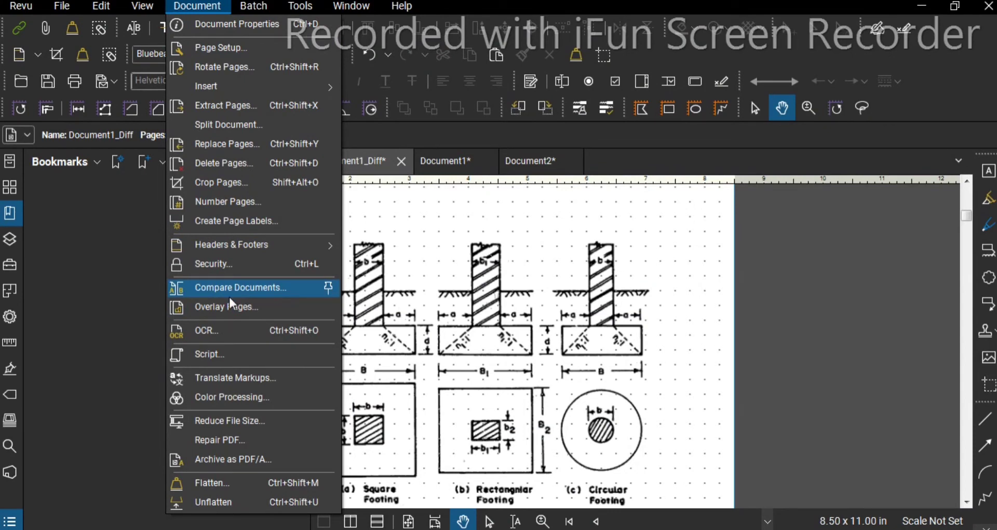
{"action": "key", "text": "Escape"}
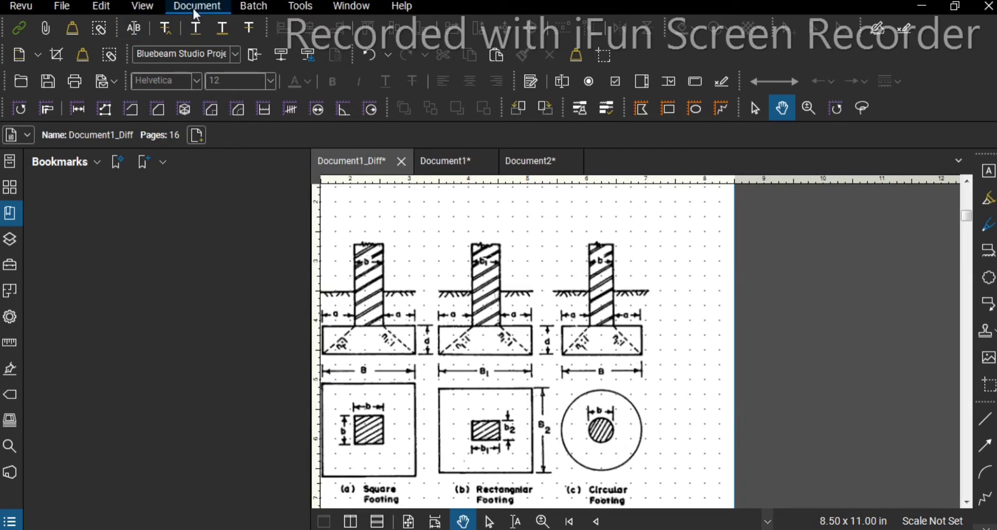
{"action": "left_click", "coordinate": [206, 6]}
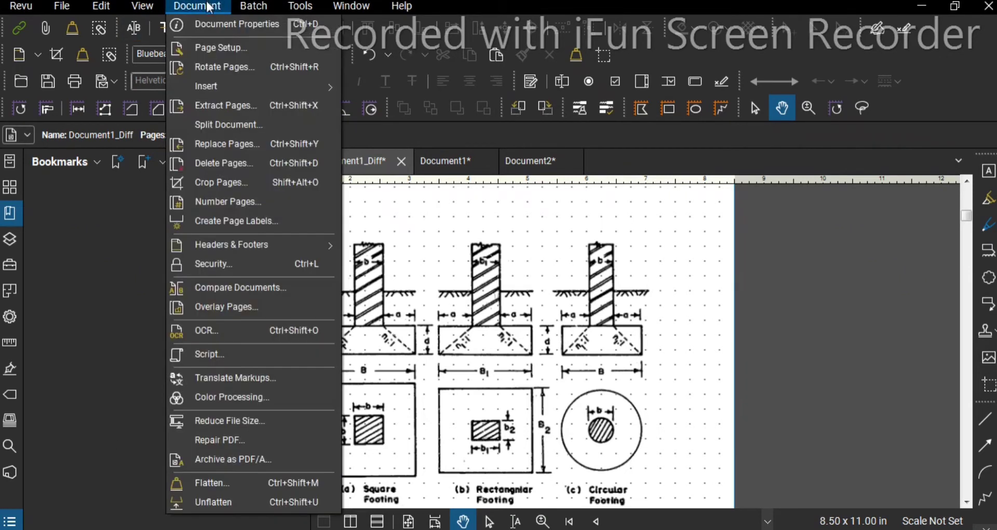
{"action": "left_click", "coordinate": [211, 307]}
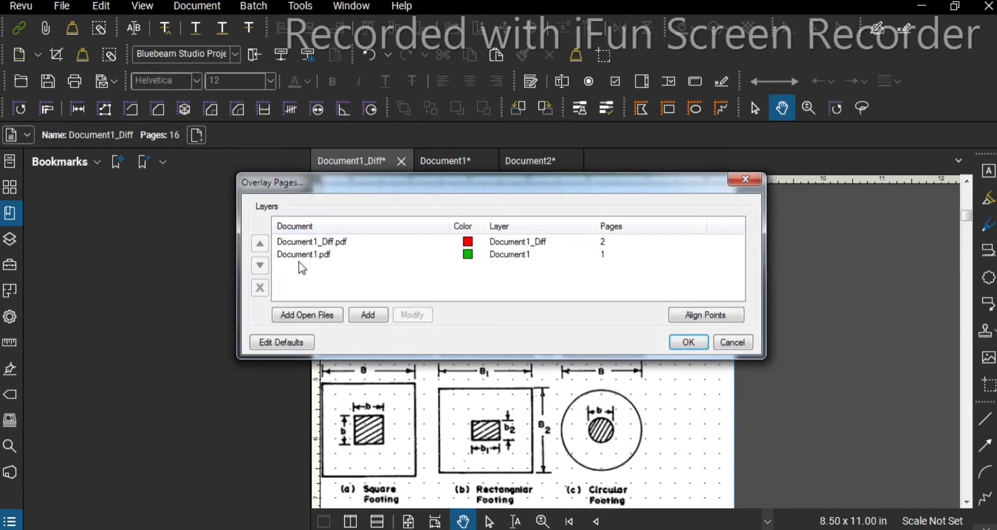
{"action": "left_click", "coordinate": [466, 243]}
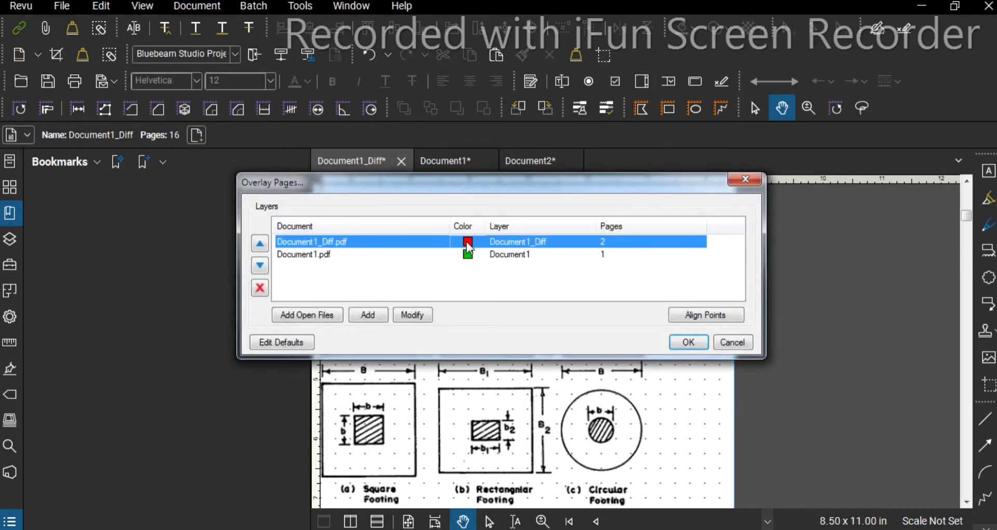
{"action": "left_click", "coordinate": [301, 258]}
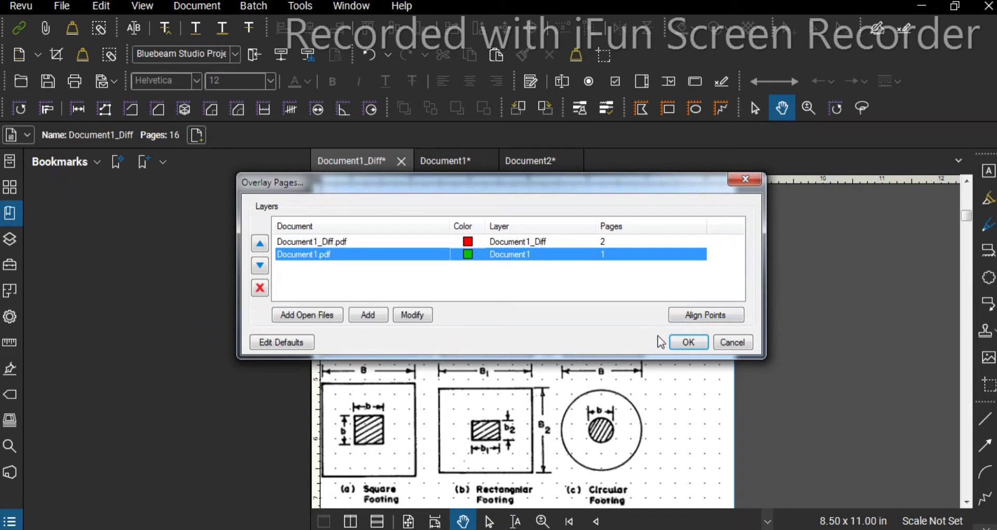
{"action": "left_click", "coordinate": [696, 349]}
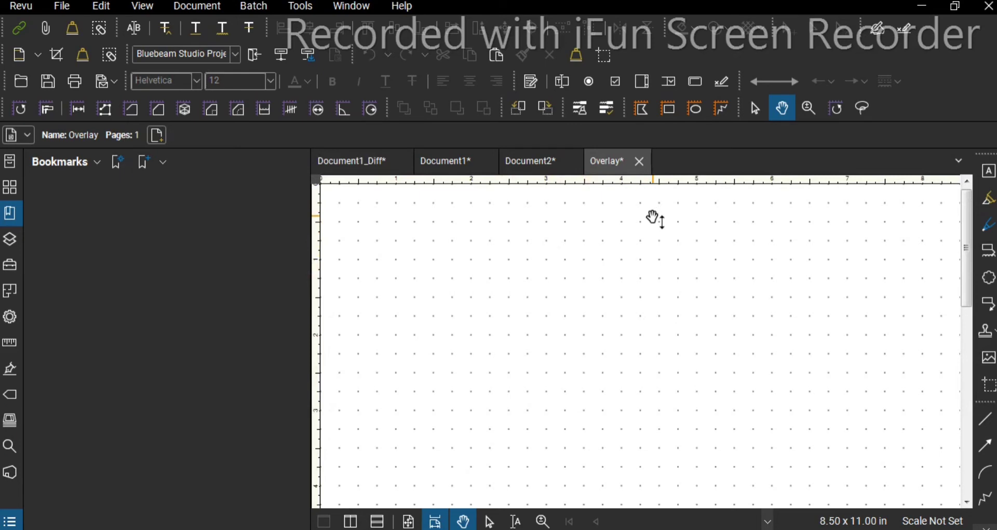
- Examine the new overlay document's page, thumbnail and layers
{"action": "scroll", "coordinate": [654, 220], "scroll_direction": "down", "scroll_amount": 1}
{"action": "left_click", "coordinate": [9, 187]}
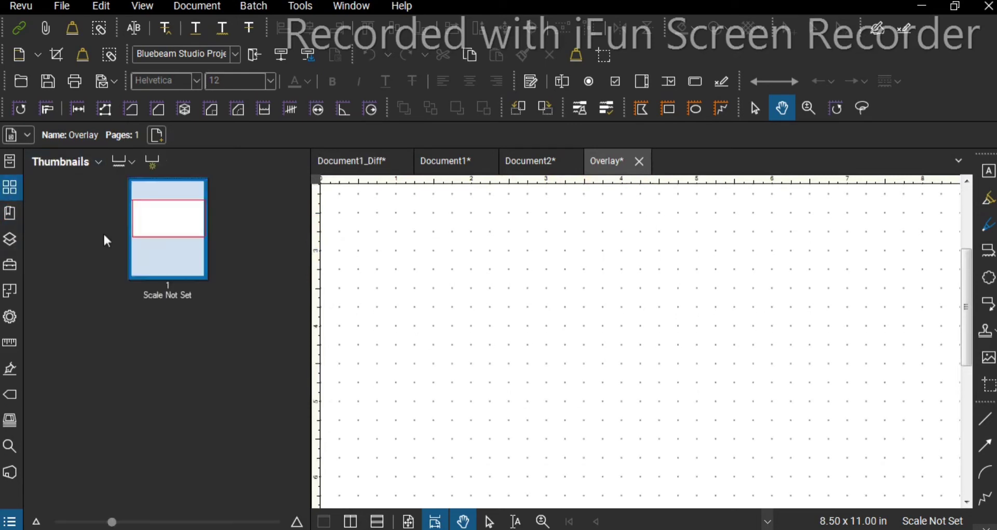
{"action": "left_click", "coordinate": [9, 240]}
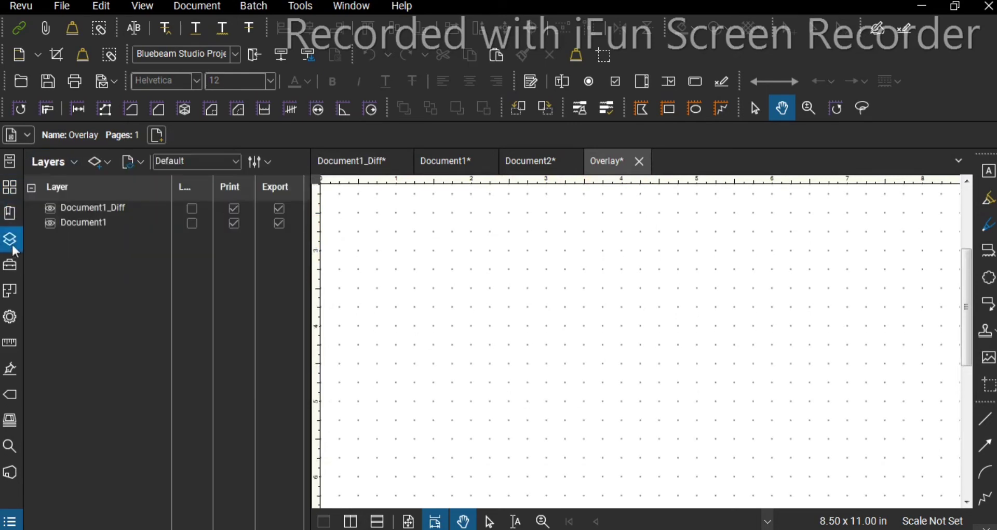
{"action": "left_click", "coordinate": [9, 194]}
{"action": "scroll", "coordinate": [670, 298], "scroll_direction": "down", "scroll_amount": 5}
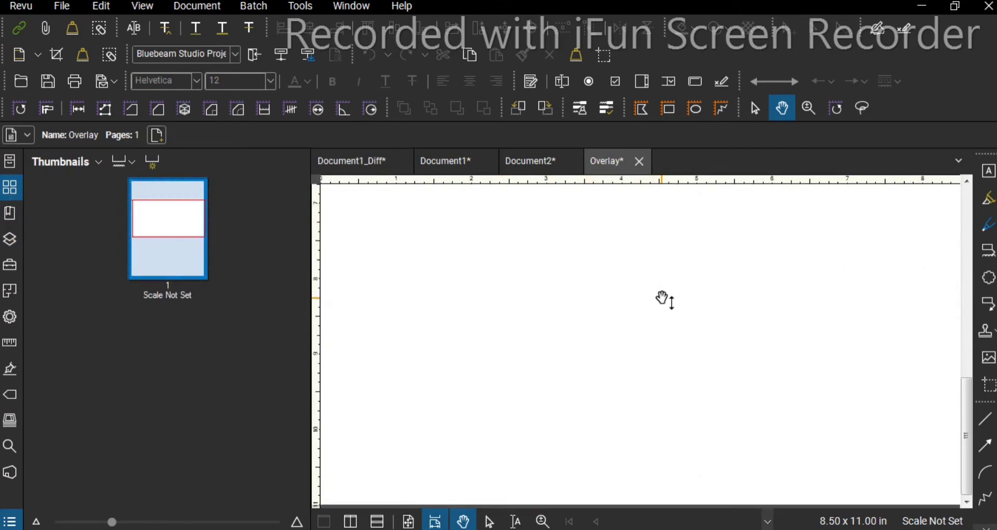
{"action": "scroll", "coordinate": [663, 301], "scroll_direction": "up", "scroll_amount": 5}
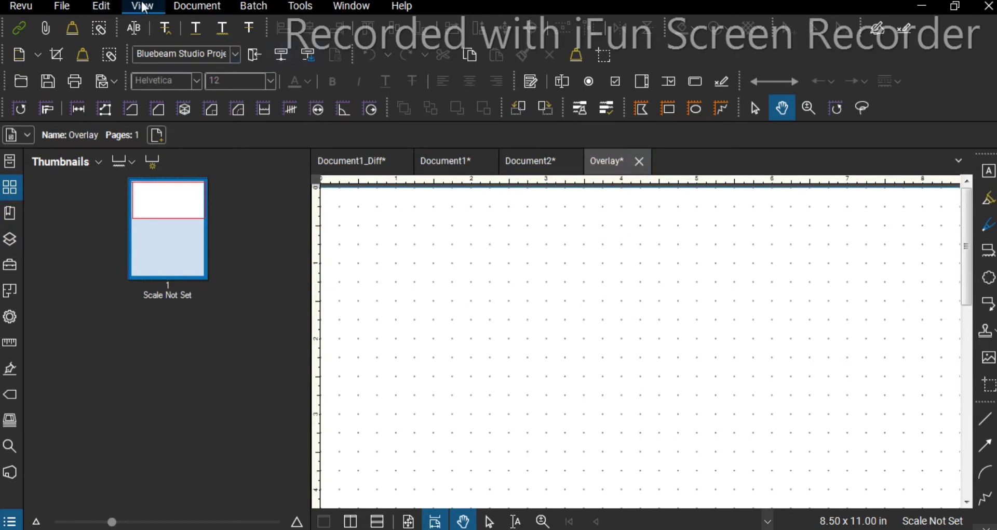
- View the security permissions of the overlay document, and close them without changes
{"action": "left_click", "coordinate": [197, 6]}
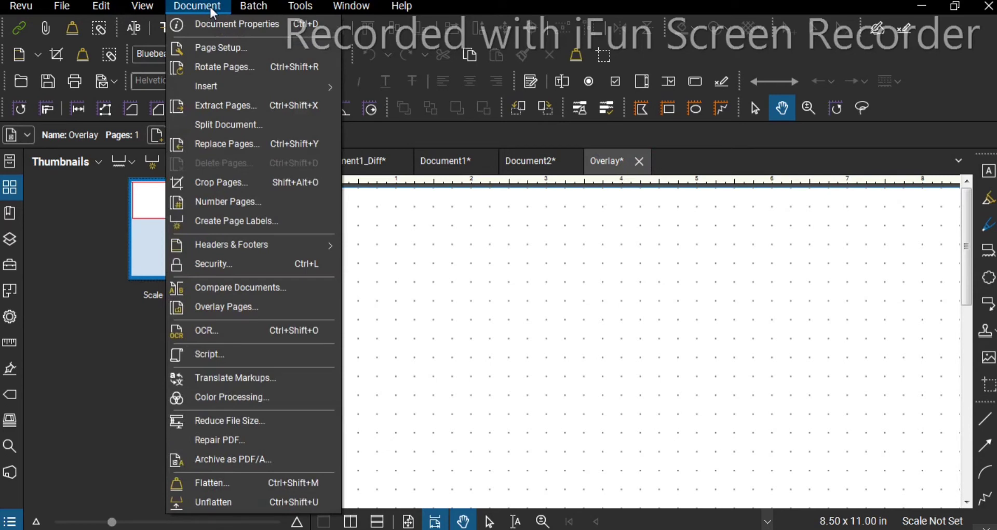
{"action": "left_click", "coordinate": [258, 266]}
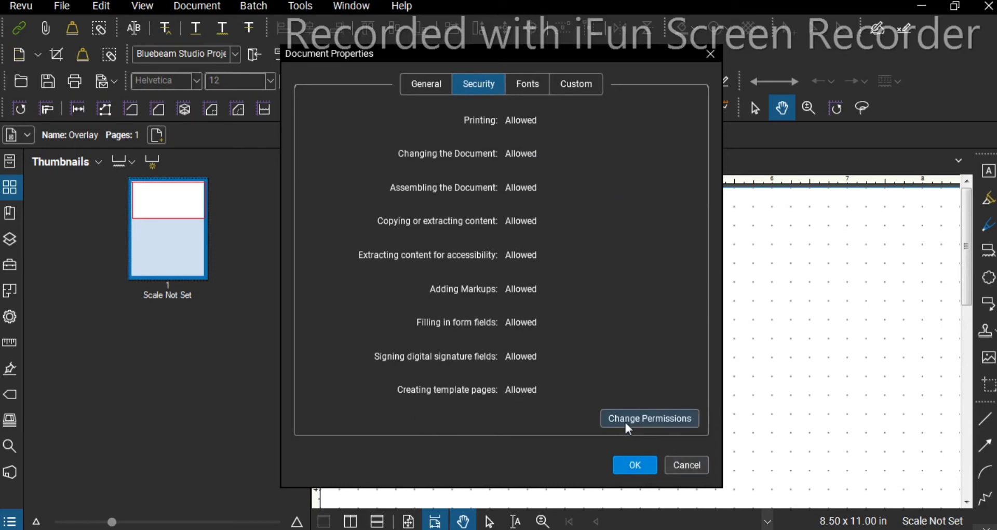
{"action": "left_click", "coordinate": [710, 53]}
{"action": "left_click", "coordinate": [193, 6]}
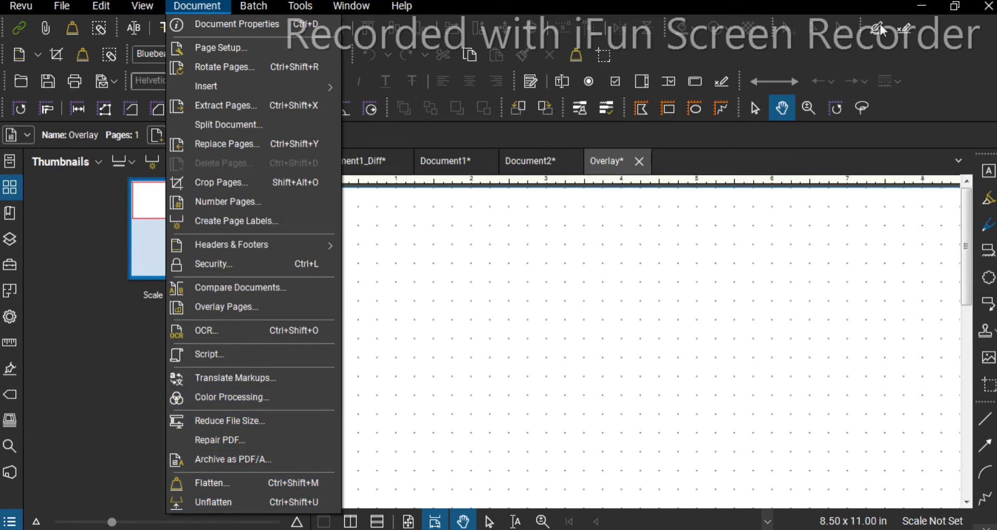
{"action": "left_click_drag", "start_coordinate": [901, 6], "coordinate": [183, 1]}
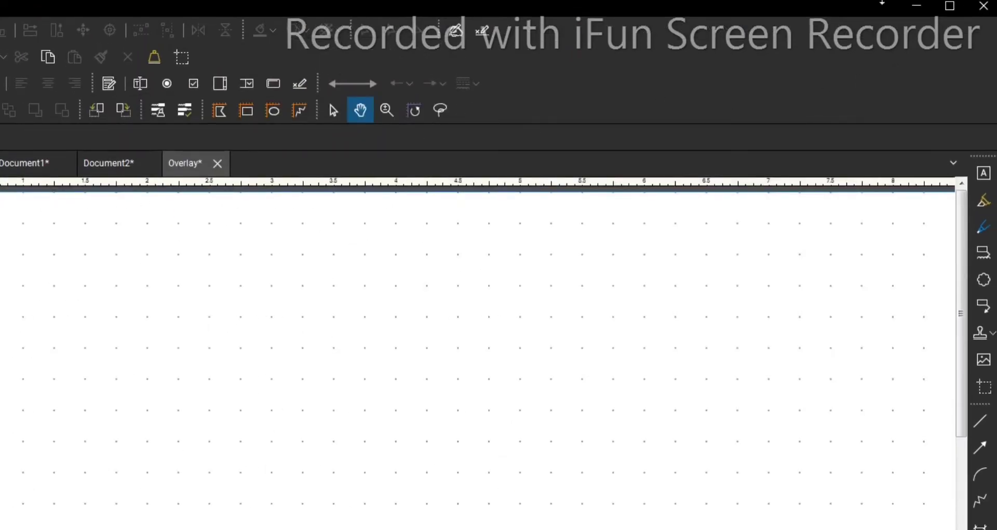
{"action": "left_click", "coordinate": [950, 6]}
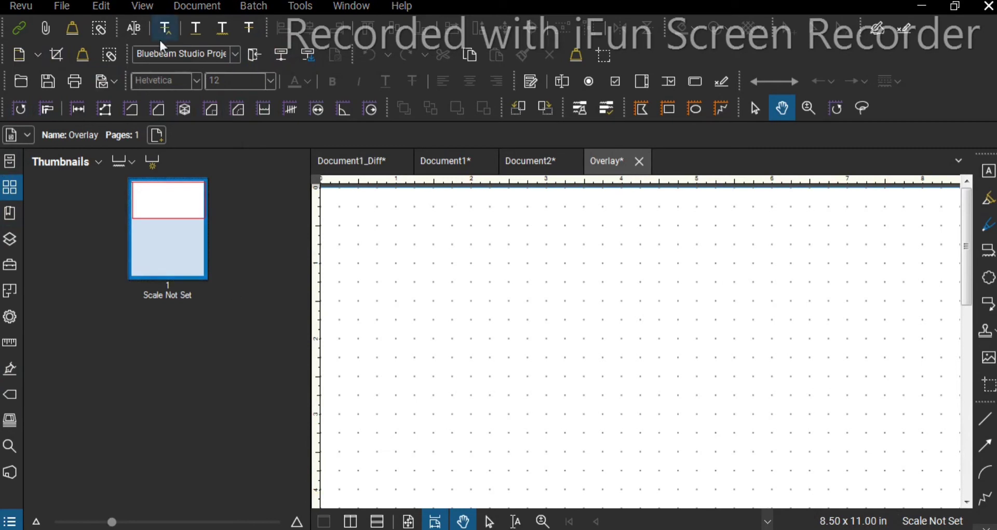
- View the Reduce File Size options for Overlay.pdf, and close them without saving
{"action": "left_click", "coordinate": [203, 7]}
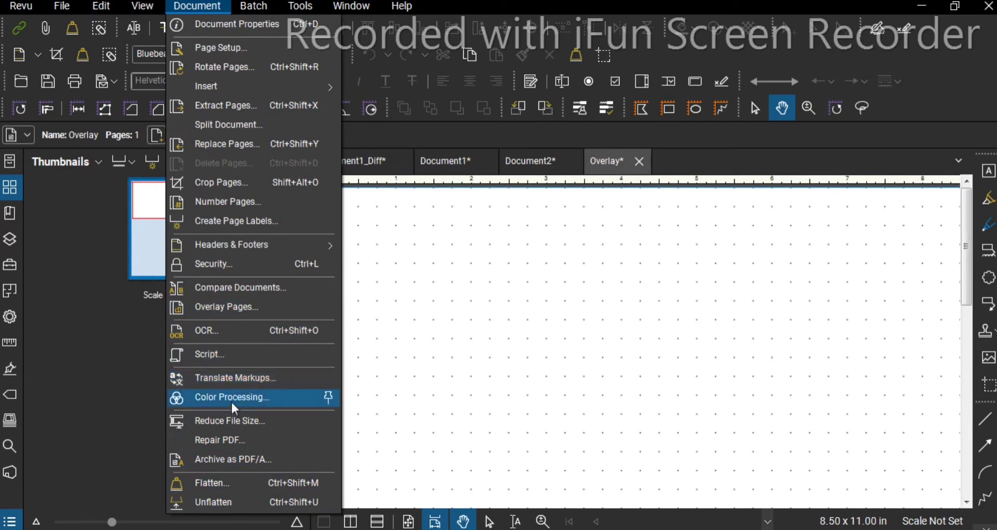
{"action": "left_click", "coordinate": [222, 422]}
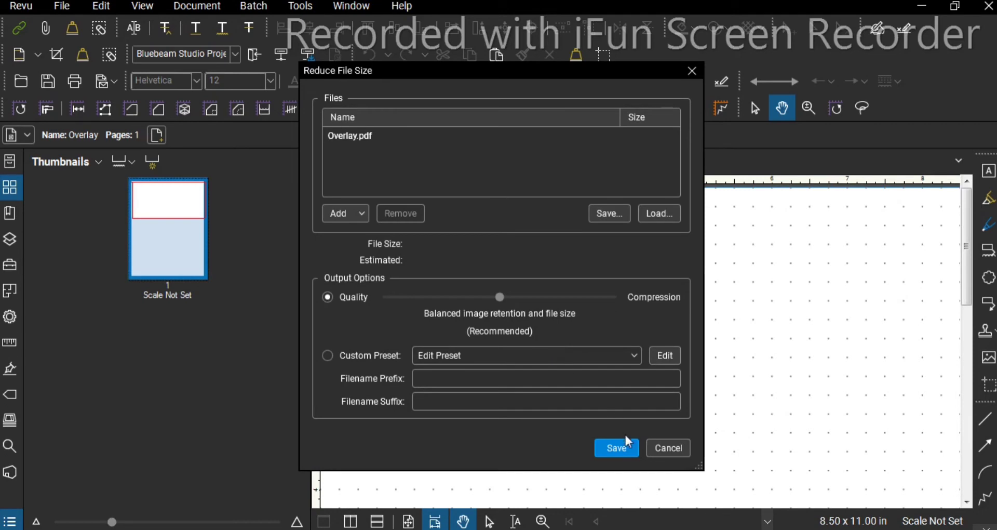
{"action": "left_click", "coordinate": [691, 69]}
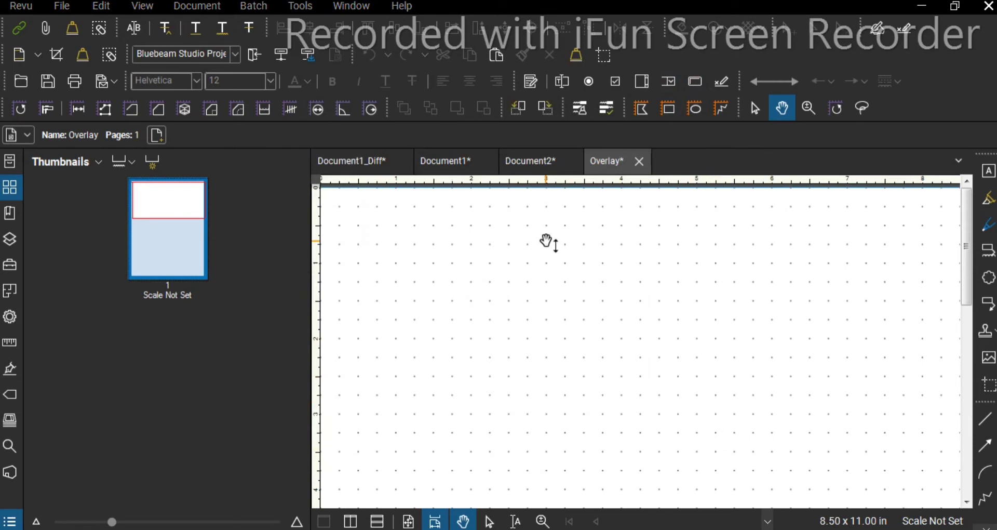
- View the batch commands and the Apply Stamp settings for Overlay.pdf, and close them without applying a stamp
{"action": "left_click", "coordinate": [254, 6]}
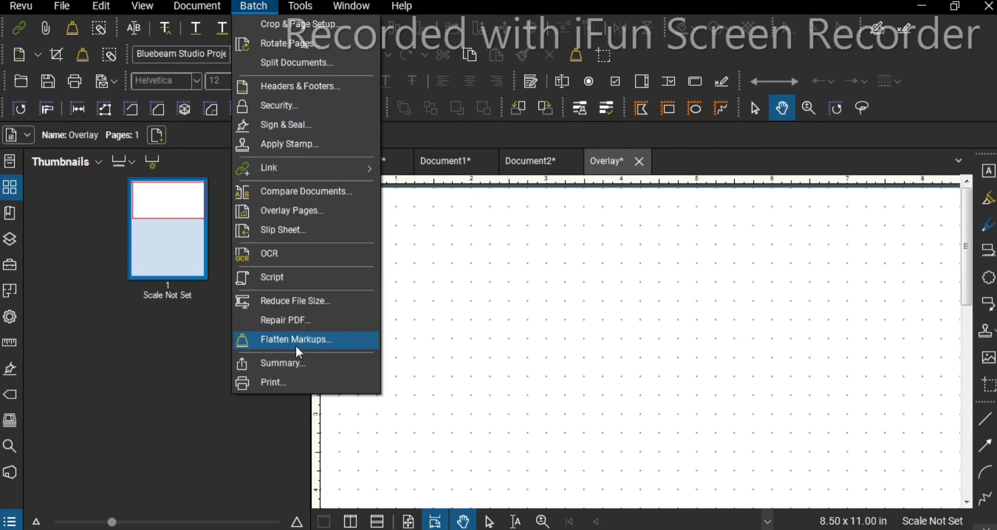
{"action": "left_click", "coordinate": [298, 144]}
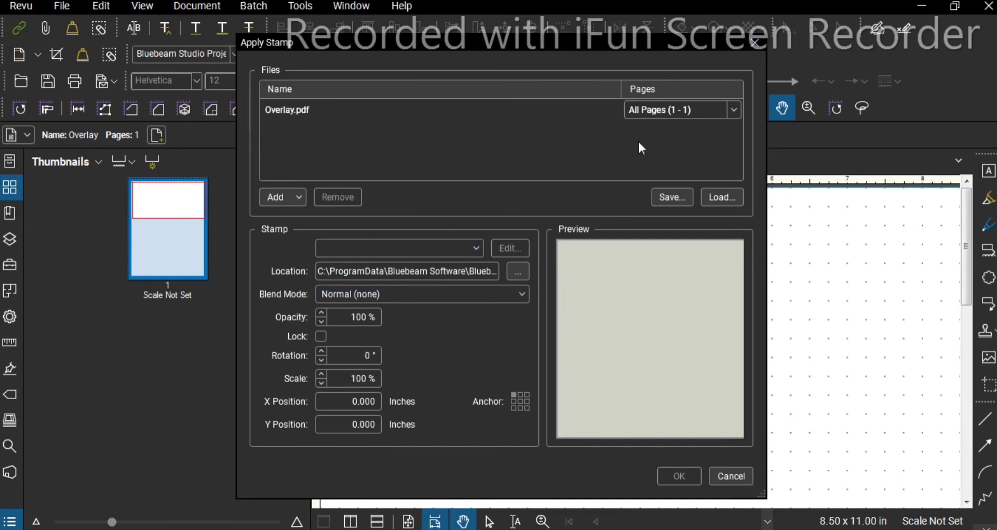
{"action": "left_click", "coordinate": [755, 44]}
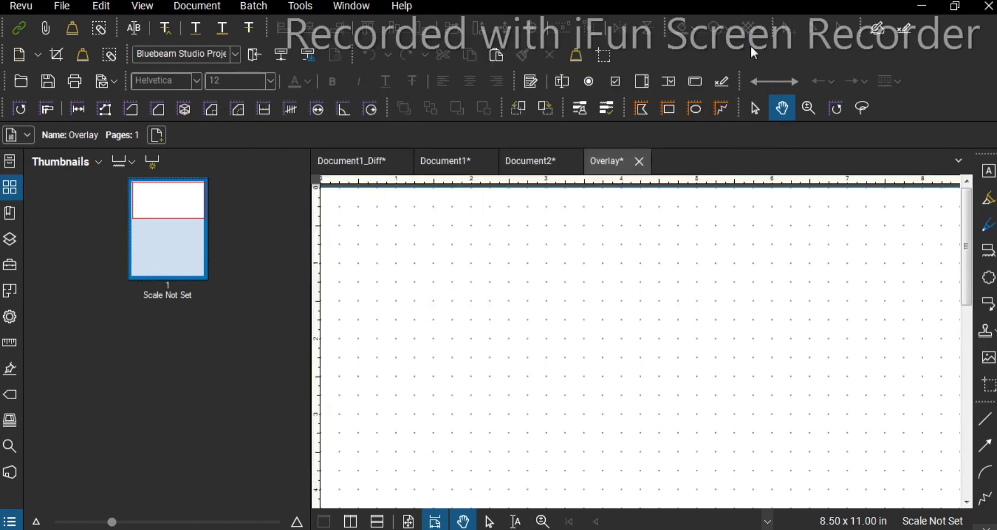
- Look through the markup tools, and place a DraftPrint.pdf stamp near the upper edge of the overlay page
{"action": "left_click", "coordinate": [303, 7]}
{"action": "mouse_move", "coordinate": [324, 23]}
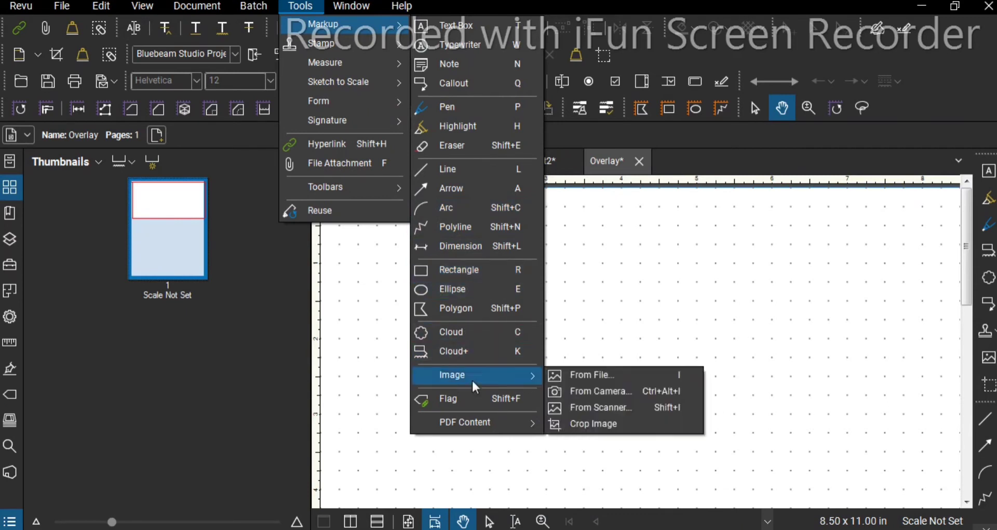
{"action": "mouse_move", "coordinate": [468, 376]}
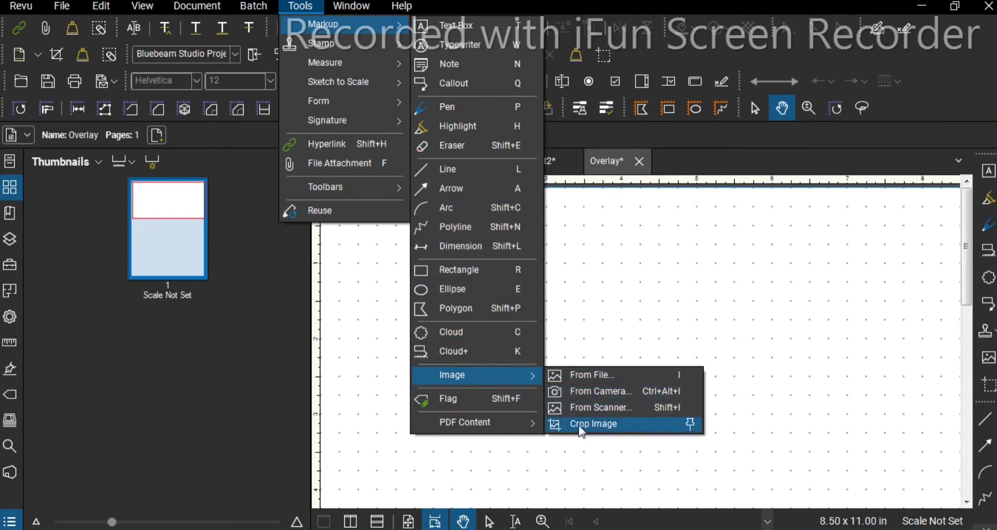
{"action": "mouse_move", "coordinate": [449, 431]}
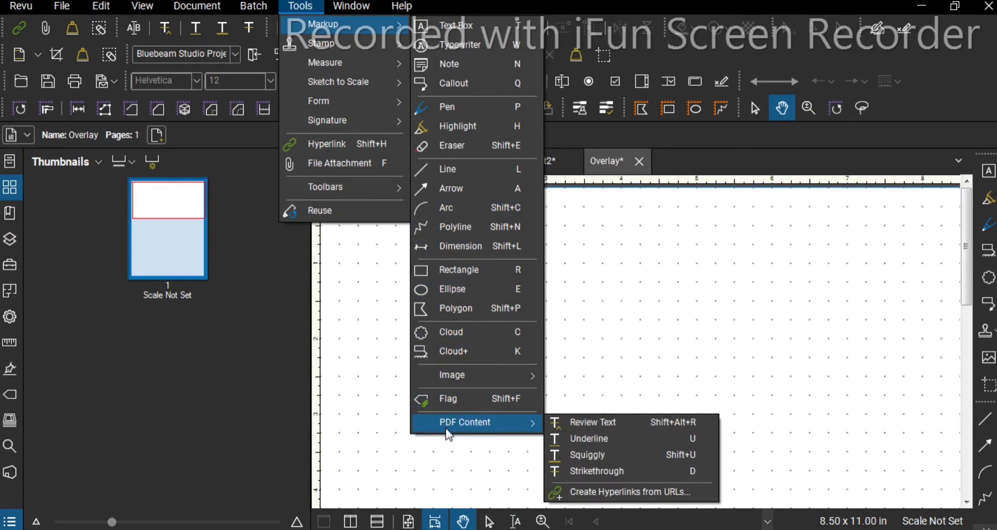
{"action": "mouse_move", "coordinate": [305, 45]}
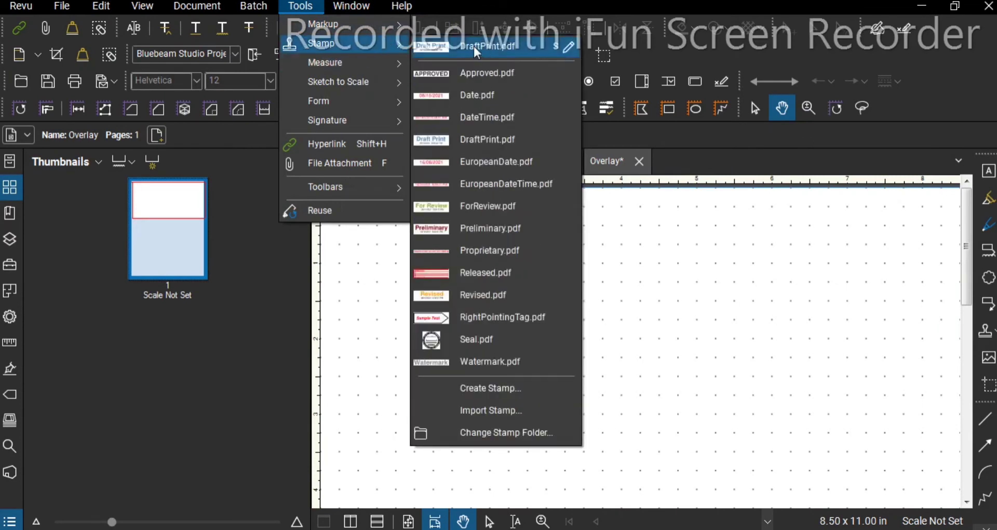
{"action": "left_click", "coordinate": [473, 46]}
{"action": "left_click_drag", "start_coordinate": [438, 234], "coordinate": [661, 338]}
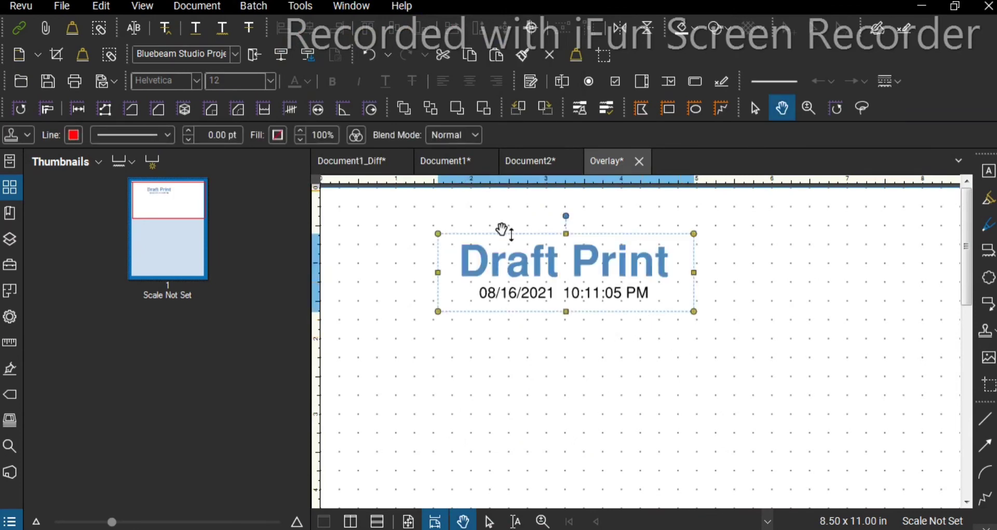
{"action": "left_click", "coordinate": [295, 8]}
{"action": "mouse_move", "coordinate": [389, 41]}
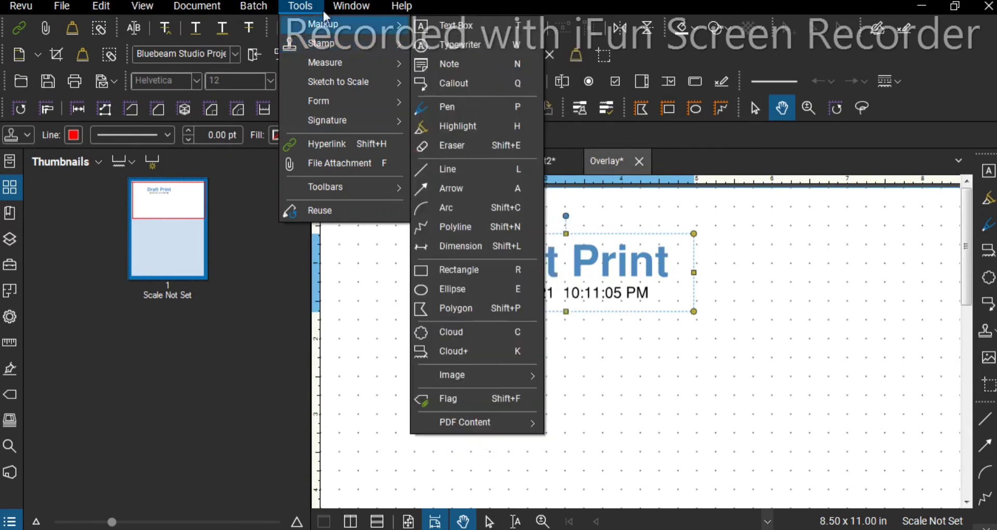
{"action": "mouse_move", "coordinate": [366, 64]}
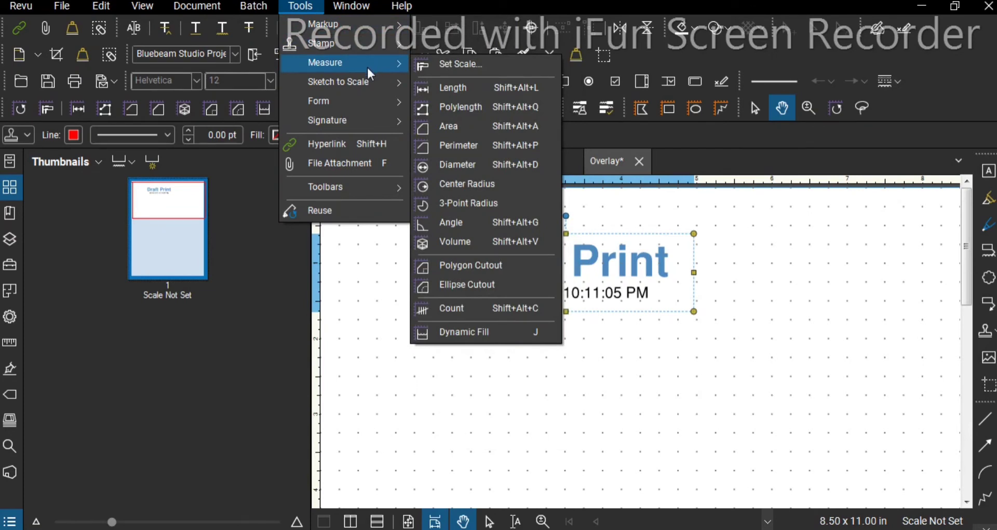
{"action": "left_click", "coordinate": [795, 513]}
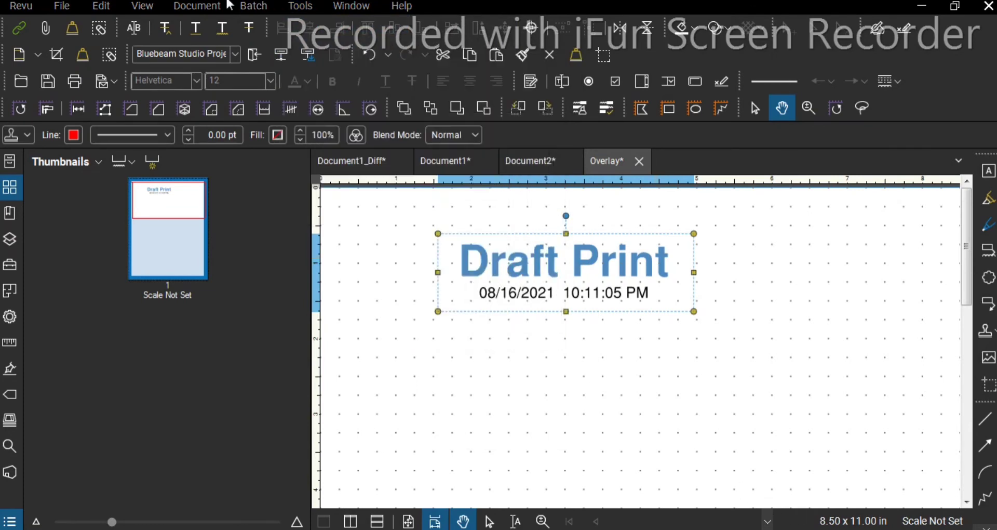
- Draw an angle measurement of about 27° on the overlay page, below and to the right of the Draft Print stamp
{"action": "left_click", "coordinate": [264, 6]}
{"action": "mouse_move", "coordinate": [300, 5]}
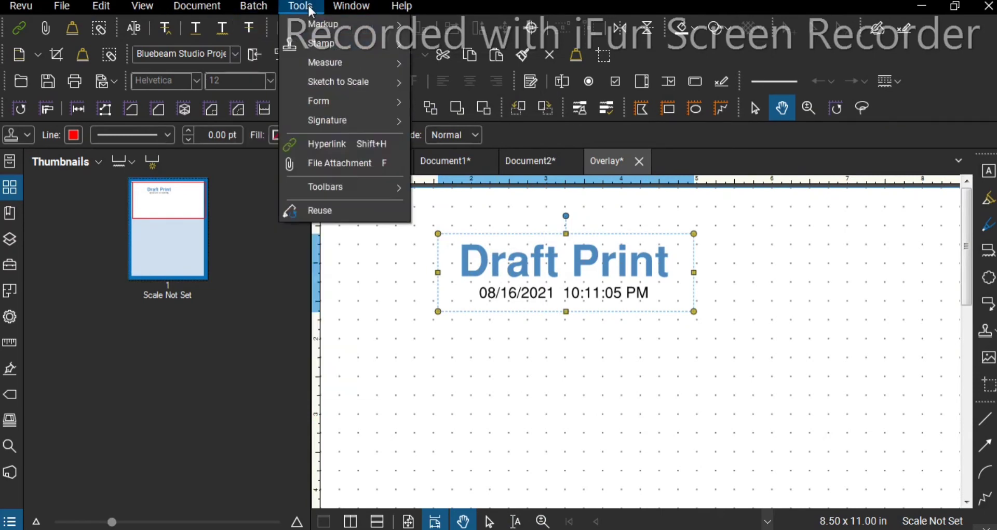
{"action": "mouse_move", "coordinate": [382, 62]}
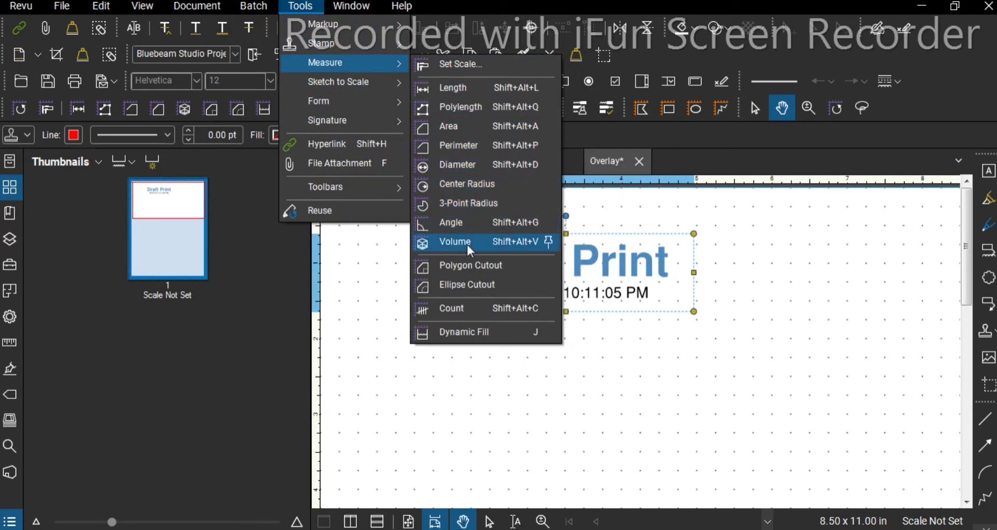
{"action": "left_click", "coordinate": [450, 220]}
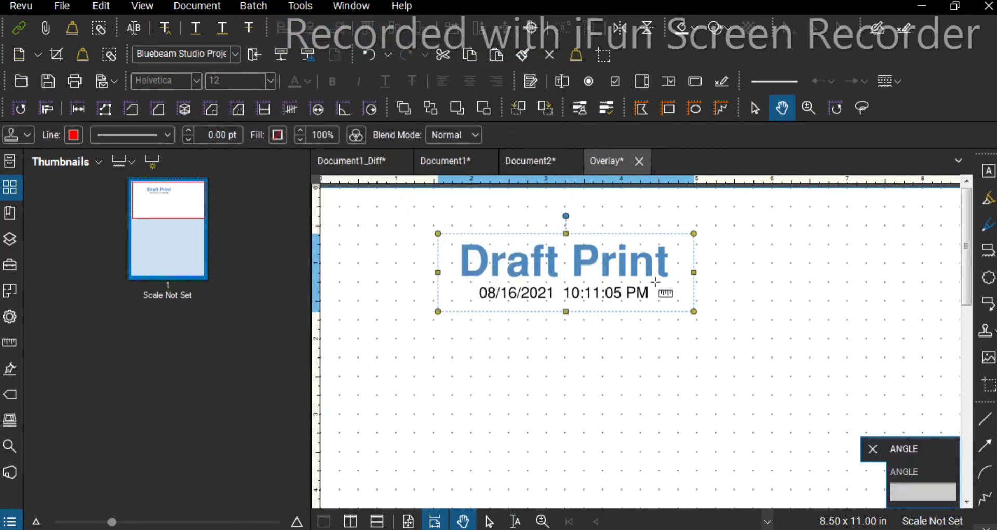
{"action": "left_click", "coordinate": [776, 292]}
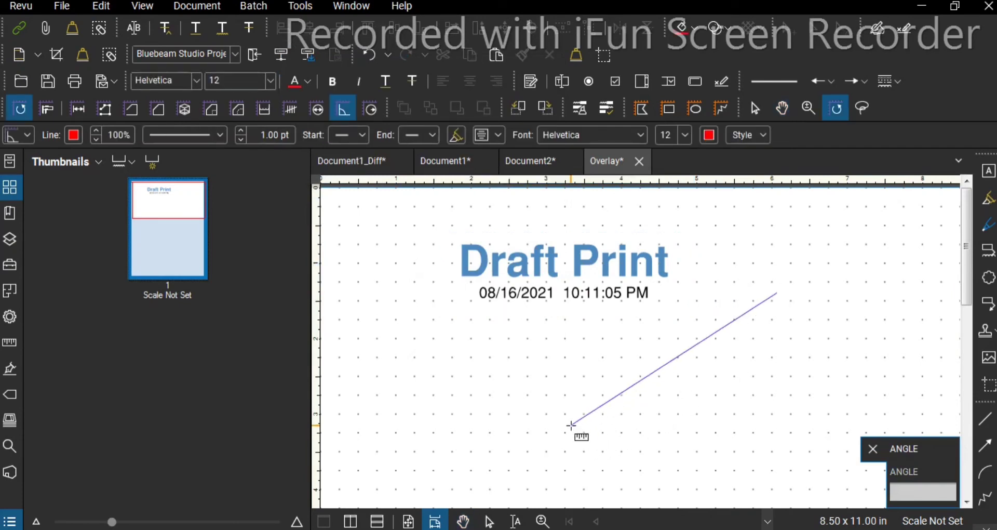
{"action": "left_click", "coordinate": [573, 425]}
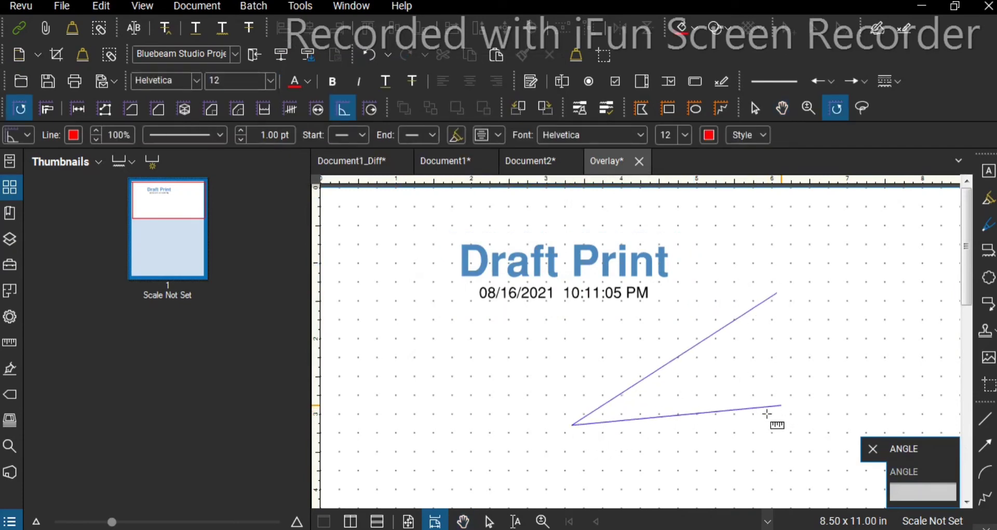
{"action": "left_click", "coordinate": [781, 405]}
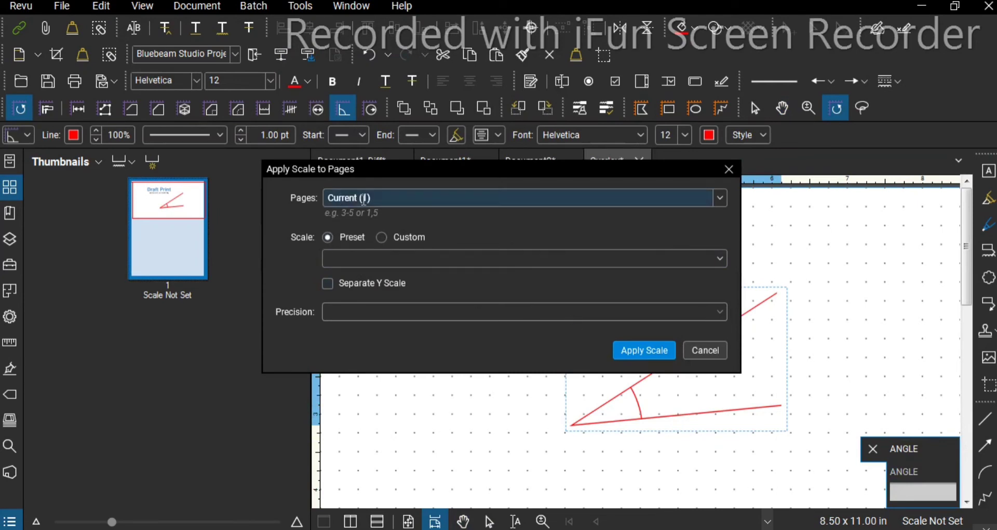
- Apply the preset scale 1" = 1'-0" with 1/4 precision to the current page
{"action": "left_click", "coordinate": [367, 262]}
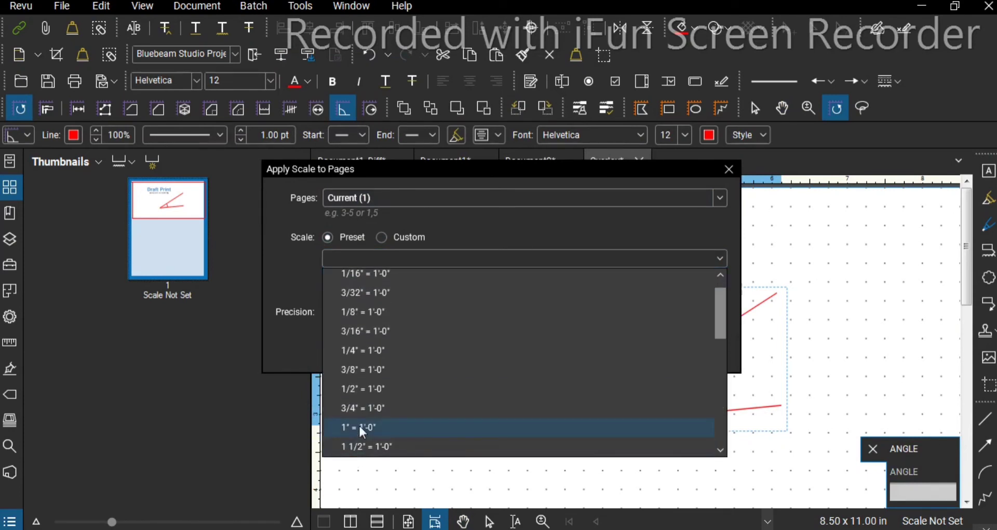
{"action": "left_click", "coordinate": [359, 424]}
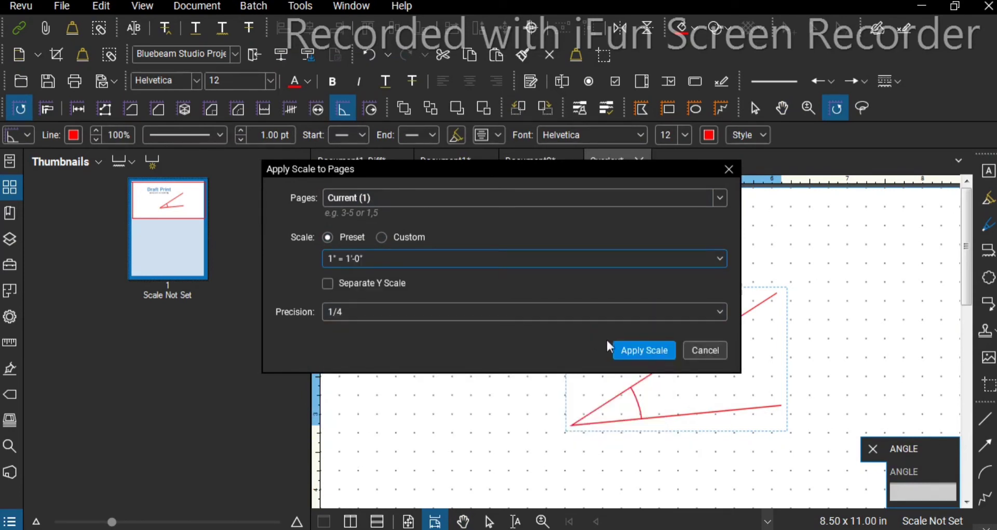
{"action": "left_click", "coordinate": [639, 349]}
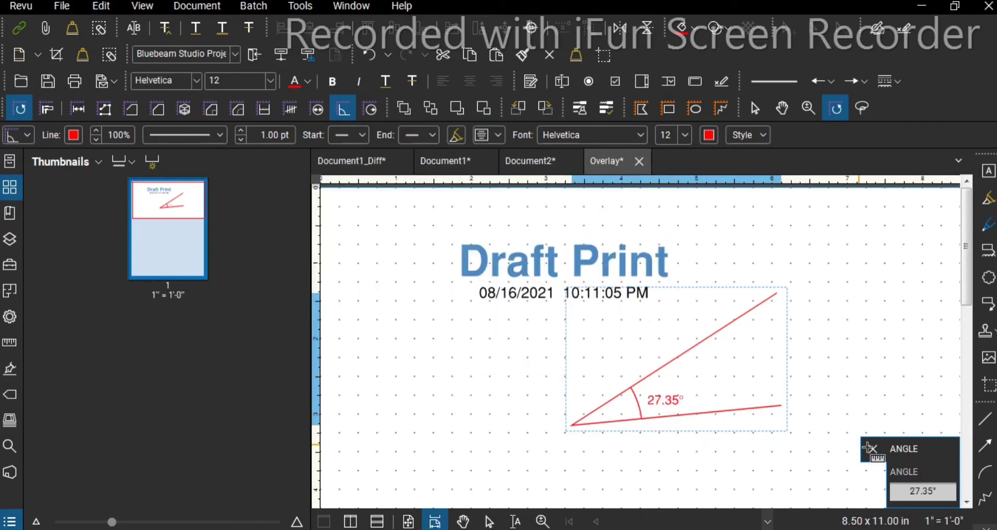
- Look through the form and signature tools, and draw a signature field beneath the Draft Print stamp, left of the angle measurement
{"action": "left_click", "coordinate": [300, 6]}
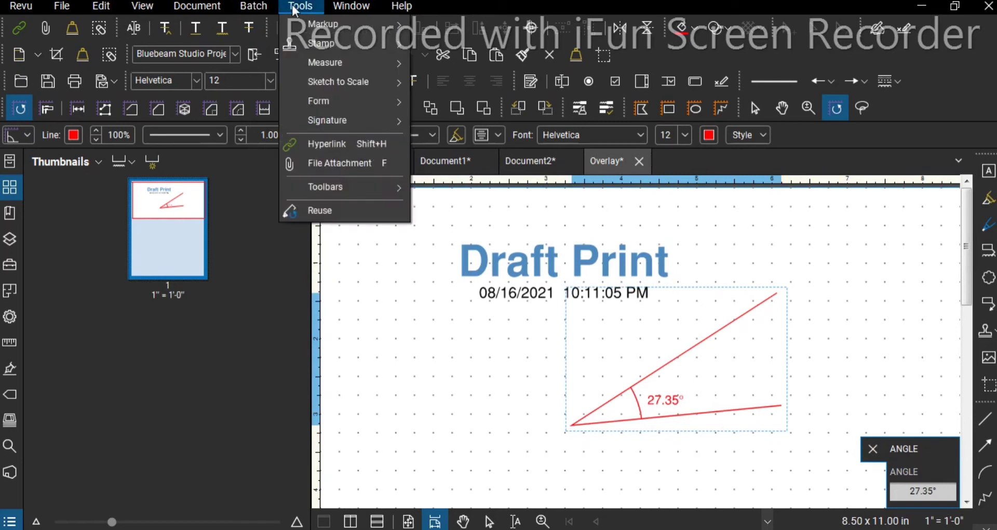
{"action": "mouse_move", "coordinate": [351, 103]}
{"action": "mouse_move", "coordinate": [376, 83]}
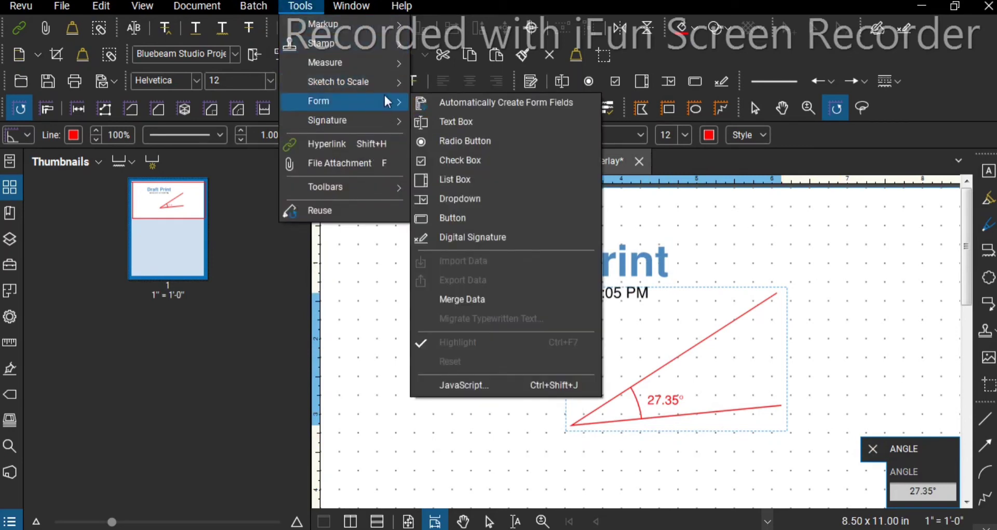
{"action": "mouse_move", "coordinate": [385, 120]}
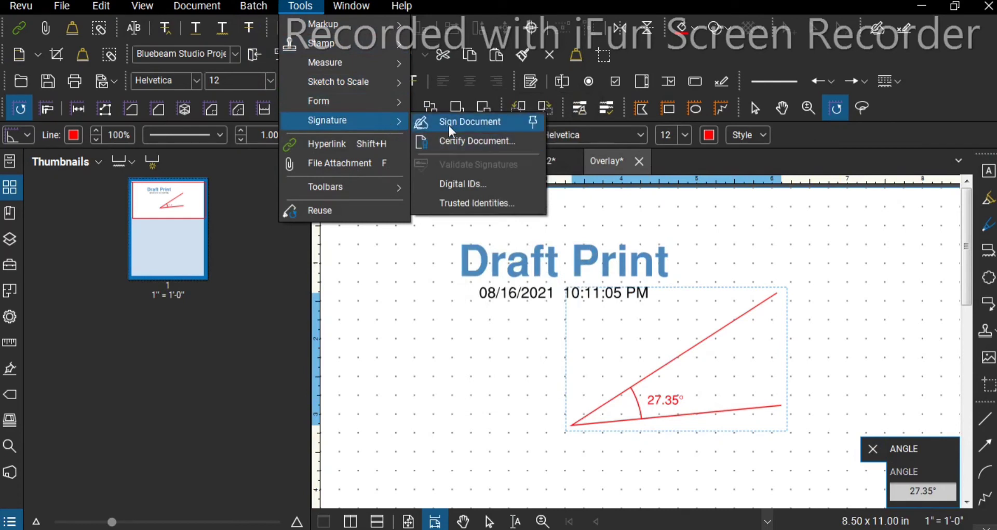
{"action": "left_click", "coordinate": [469, 123]}
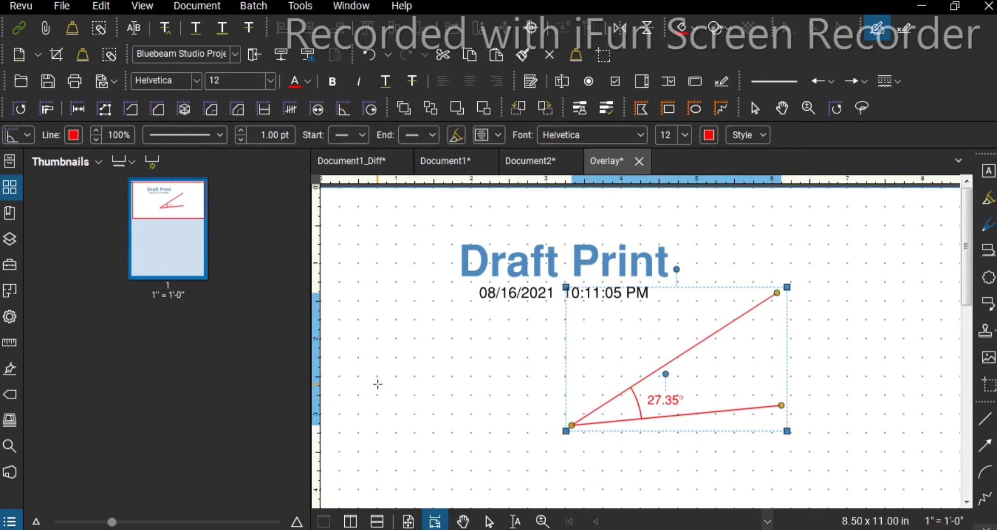
{"action": "left_click", "coordinate": [254, 6]}
{"action": "left_click", "coordinate": [301, 7]}
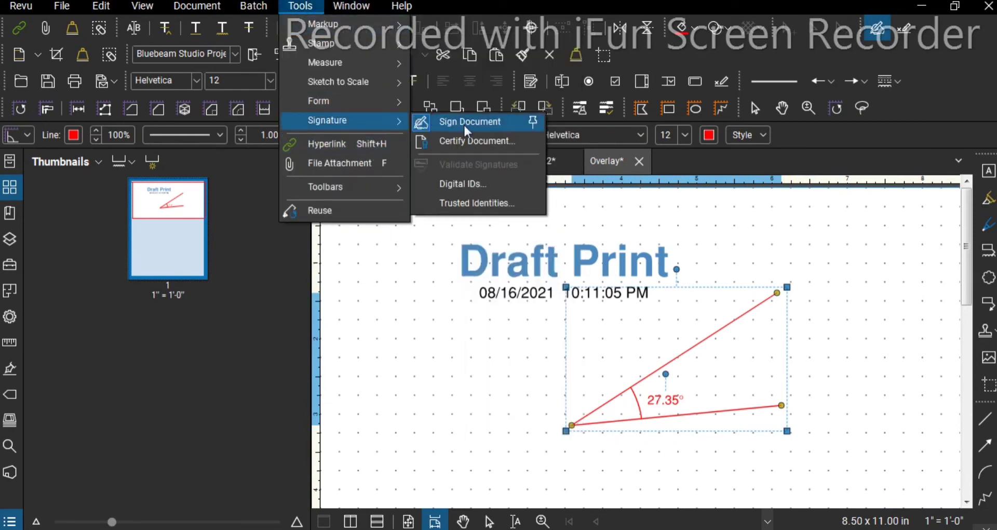
{"action": "left_click", "coordinate": [466, 127]}
{"action": "left_click_drag", "start_coordinate": [380, 274], "coordinate": [521, 379]}
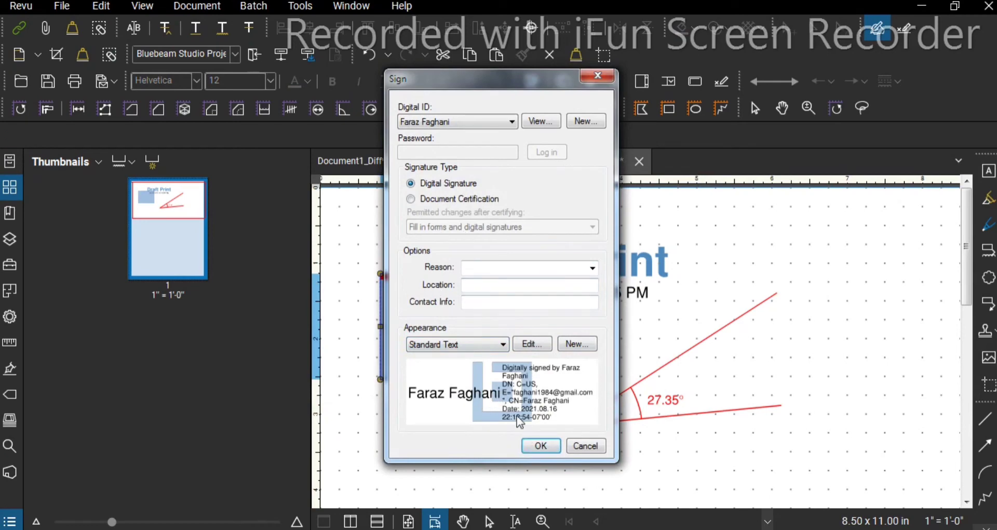
- Sign the document with the digital ID using the Standard Text appearance, and save it to the Desktop as the Overlay PDF
{"action": "left_click", "coordinate": [540, 446]}
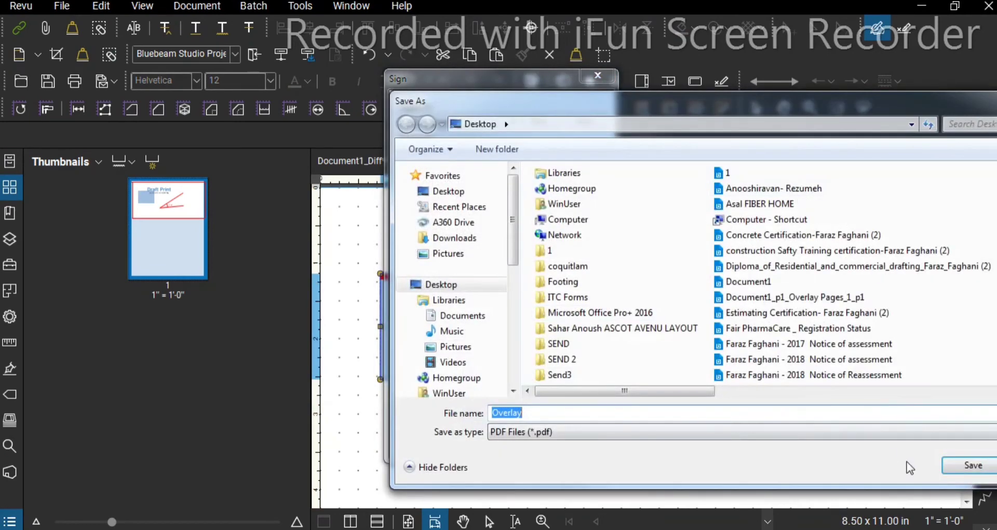
{"action": "left_click", "coordinate": [969, 465]}
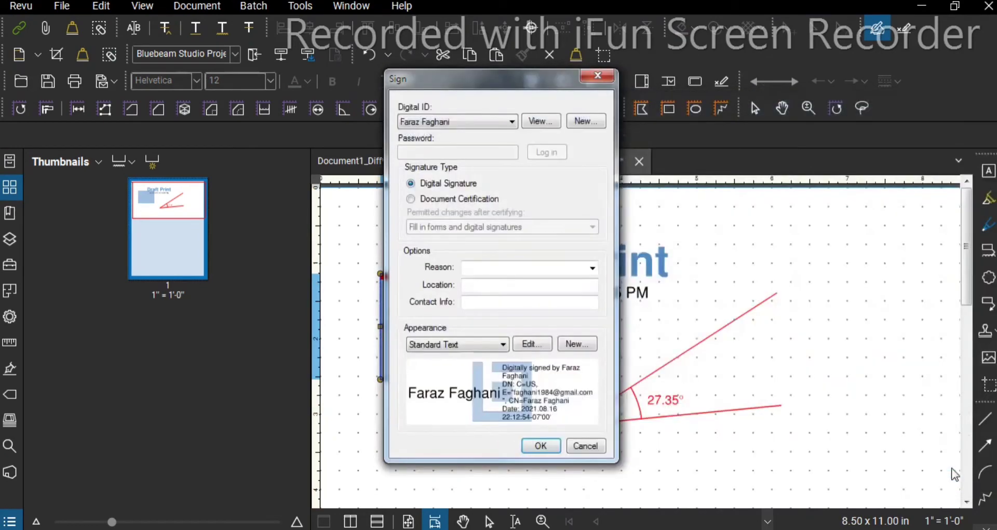
{"action": "left_click", "coordinate": [587, 445]}
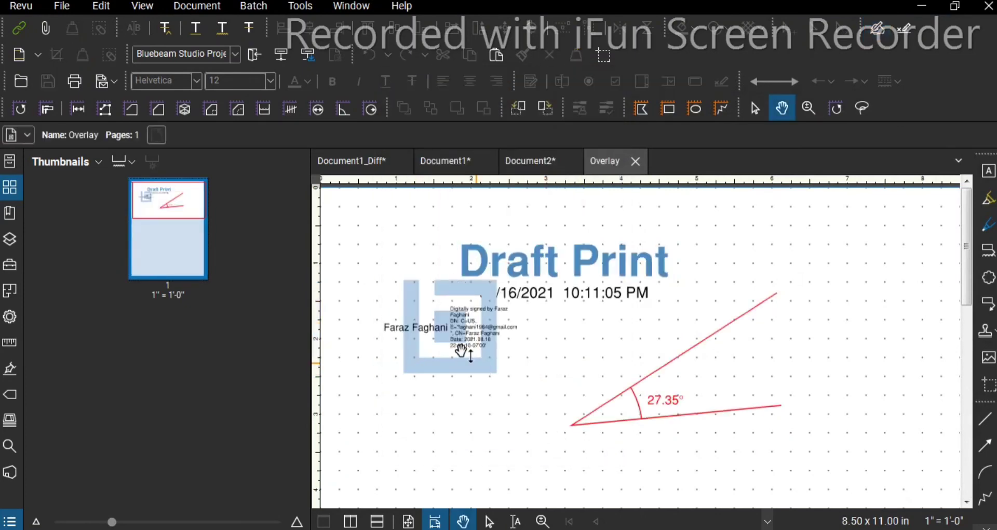
- Examine the digital signature up close, and look through the window and help commands
{"action": "left_click", "coordinate": [543, 520]}
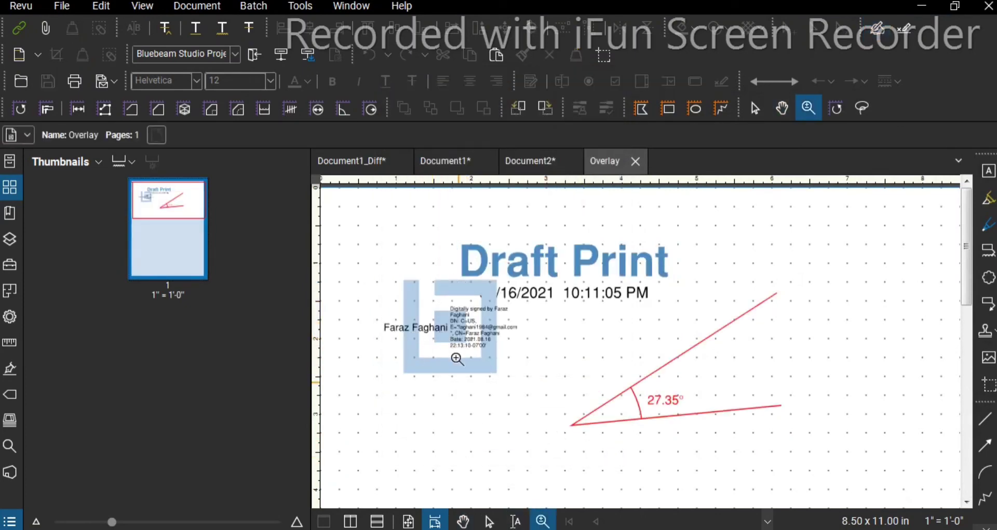
{"action": "left_click", "coordinate": [456, 356]}
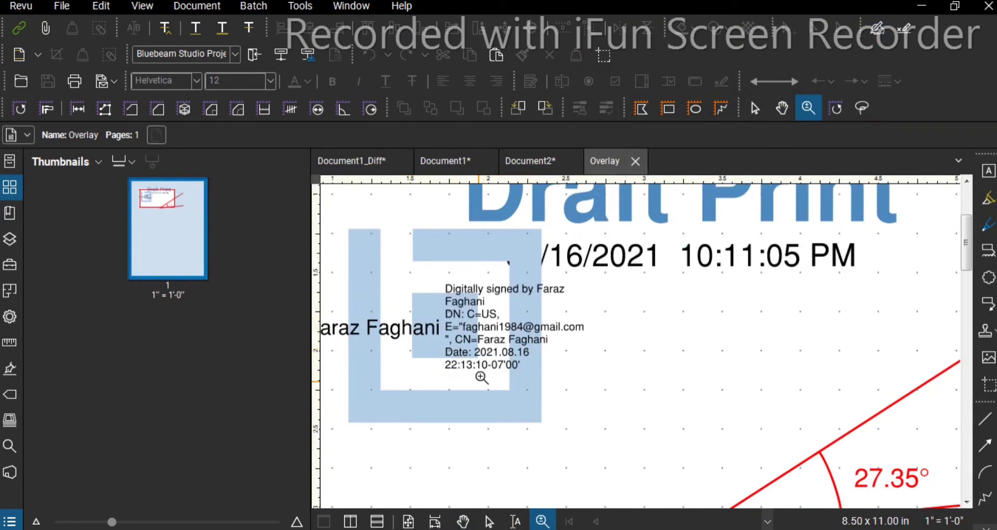
{"action": "left_click_drag", "start_coordinate": [431, 372], "coordinate": [519, 379]}
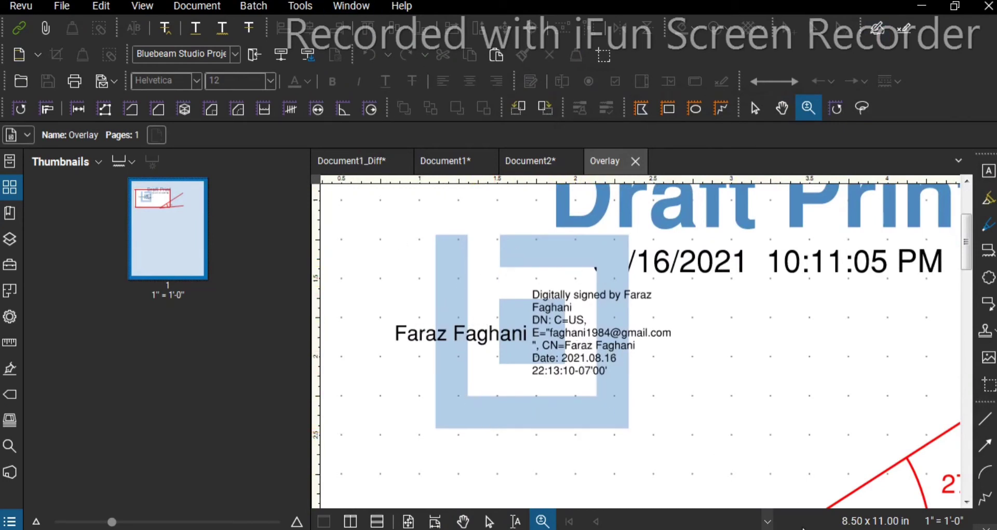
{"action": "left_click", "coordinate": [352, 7]}
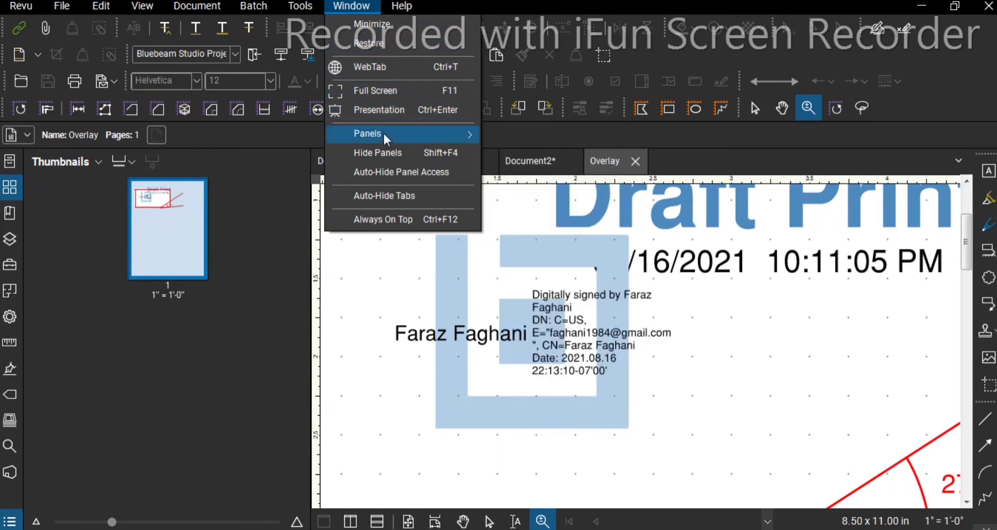
{"action": "mouse_move", "coordinate": [385, 135]}
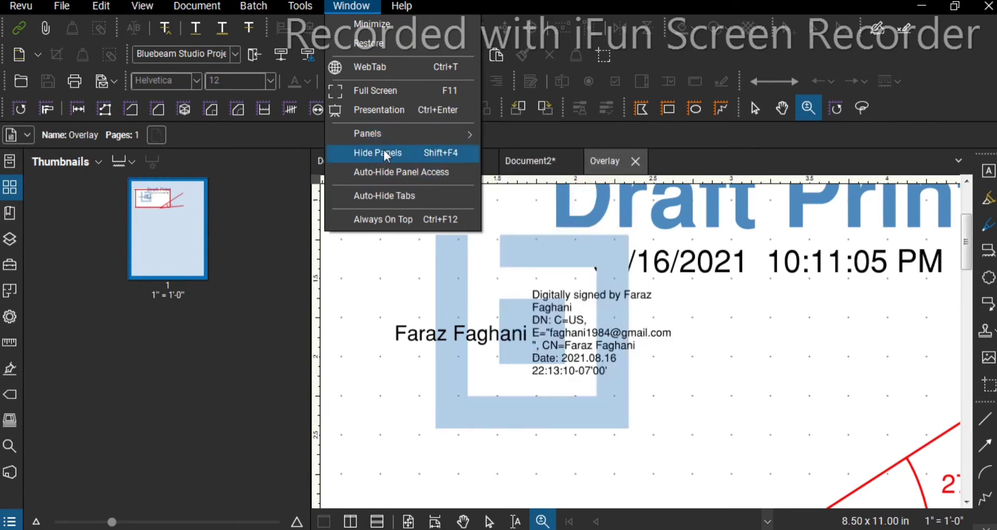
{"action": "mouse_move", "coordinate": [422, 6]}
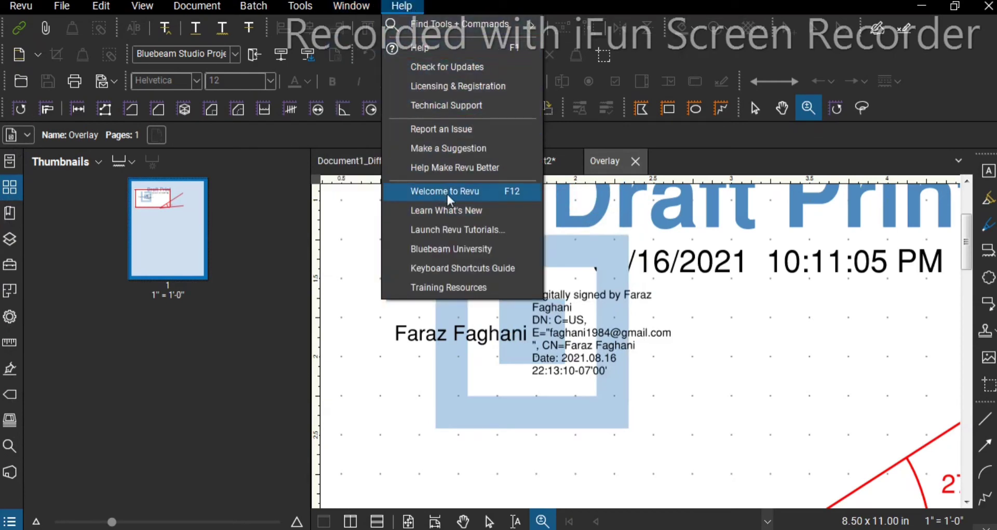
{"action": "left_click", "coordinate": [803, 519]}
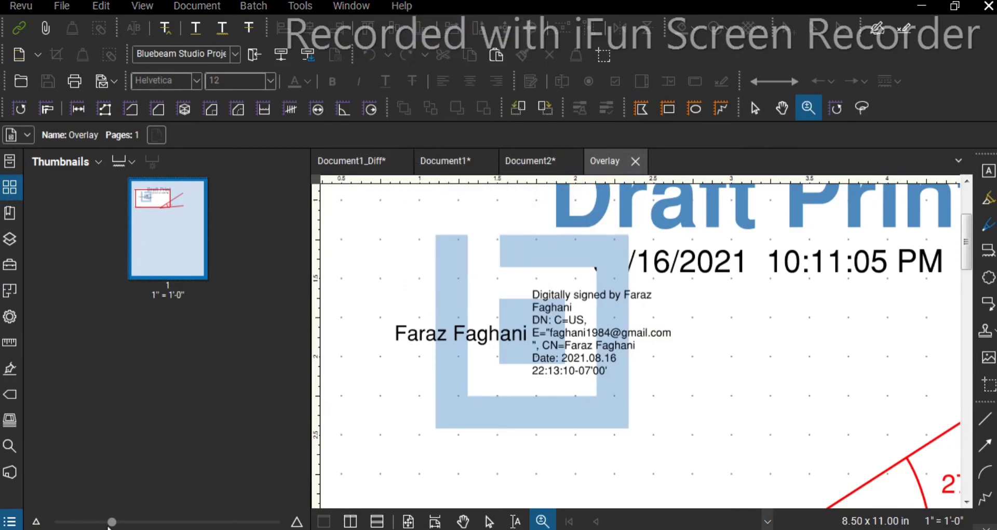
{"action": "left_click", "coordinate": [14, 525]}
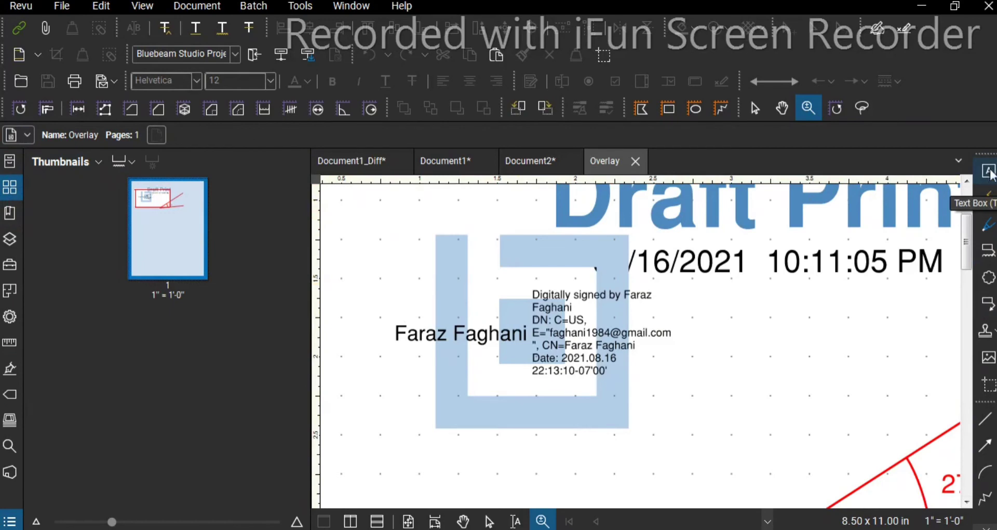
- Add a text box reading "qweqe" and "rer" on two lines to the right of the digital signature
{"action": "left_click", "coordinate": [989, 171]}
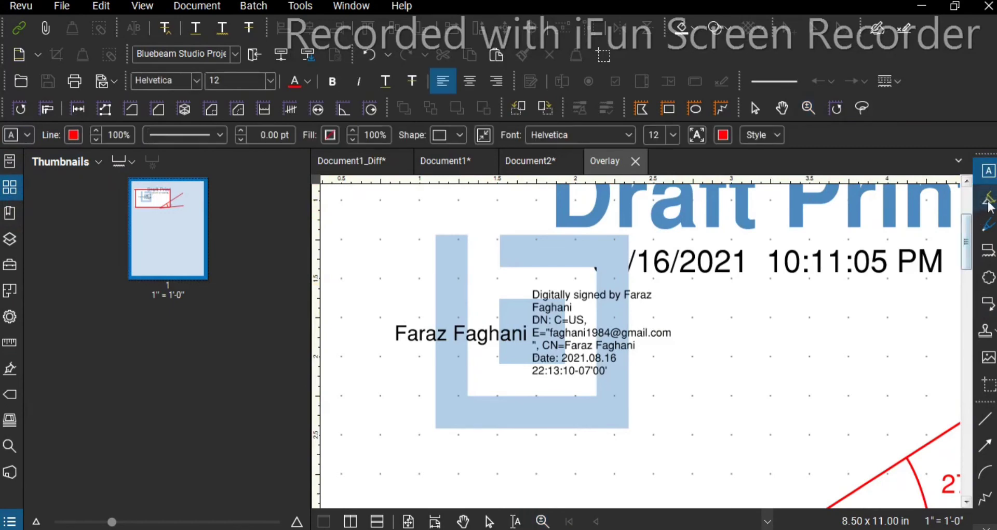
{"action": "left_click_drag", "start_coordinate": [751, 303], "coordinate": [852, 389]}
{"action": "type", "text": "qweqe"}
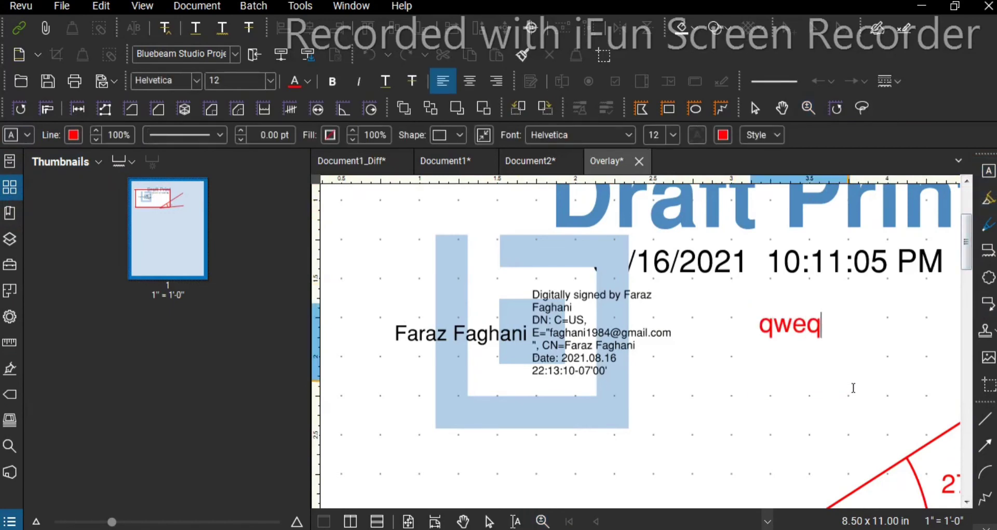
{"action": "key", "text": "Return"}
{"action": "type", "text": "rer"}
{"action": "left_click", "coordinate": [908, 345]}
- Highlight part of the stamp's date and time in yellow, and draw a wavy red pen line across the Draft Print title
{"action": "left_click", "coordinate": [990, 203]}
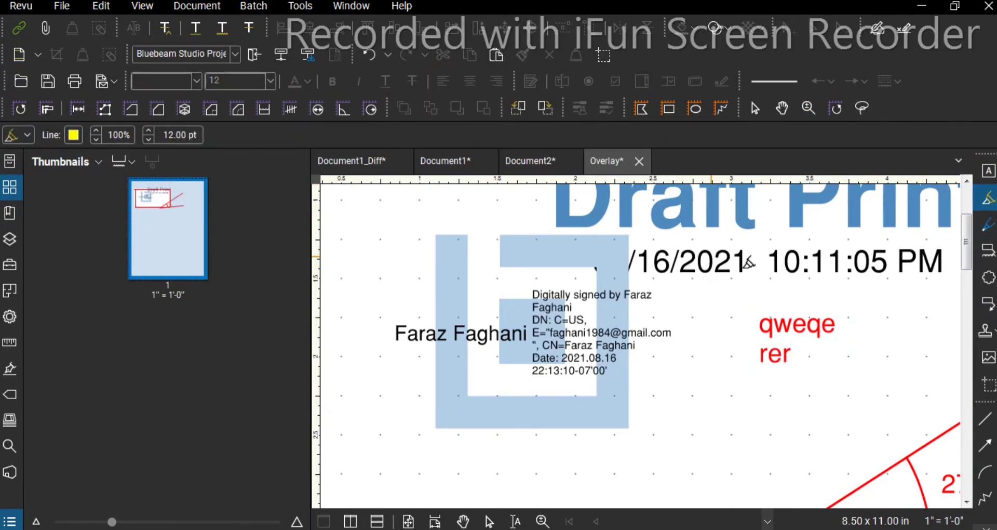
{"action": "left_click_drag", "start_coordinate": [702, 262], "coordinate": [895, 260]}
{"action": "left_click", "coordinate": [989, 225]}
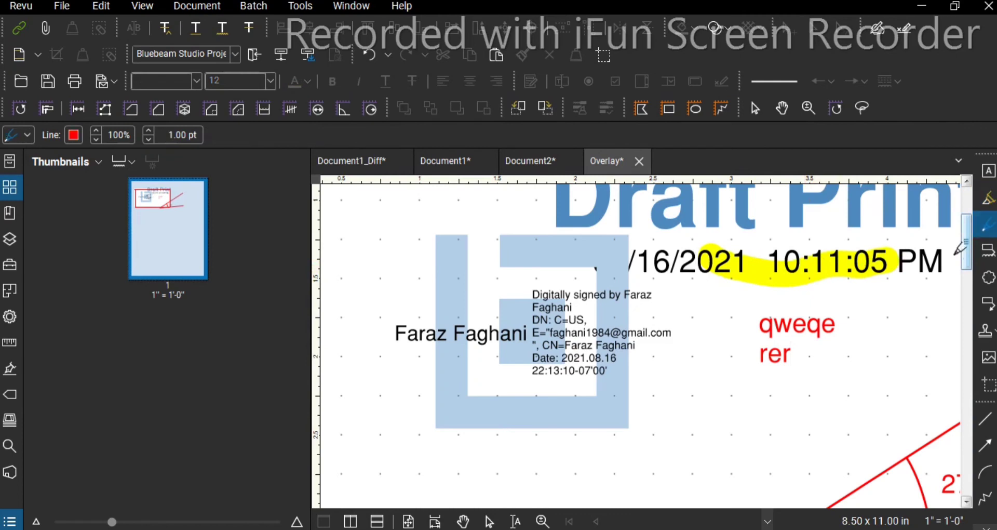
{"action": "left_click_drag", "start_coordinate": [715, 208], "coordinate": [922, 216]}
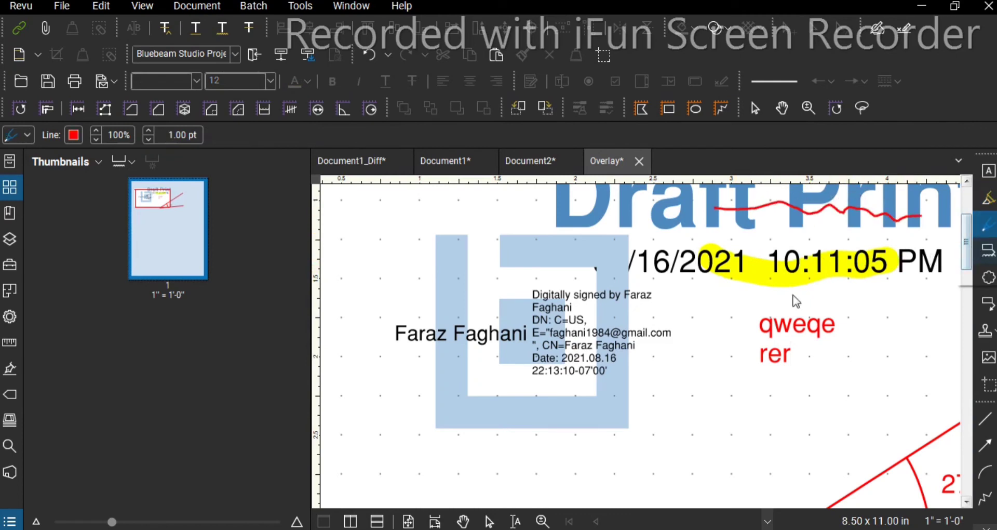
- Draw a small red cloud between the signature and the text box, with its callout placed above and left of the signature
{"action": "left_click", "coordinate": [989, 252]}
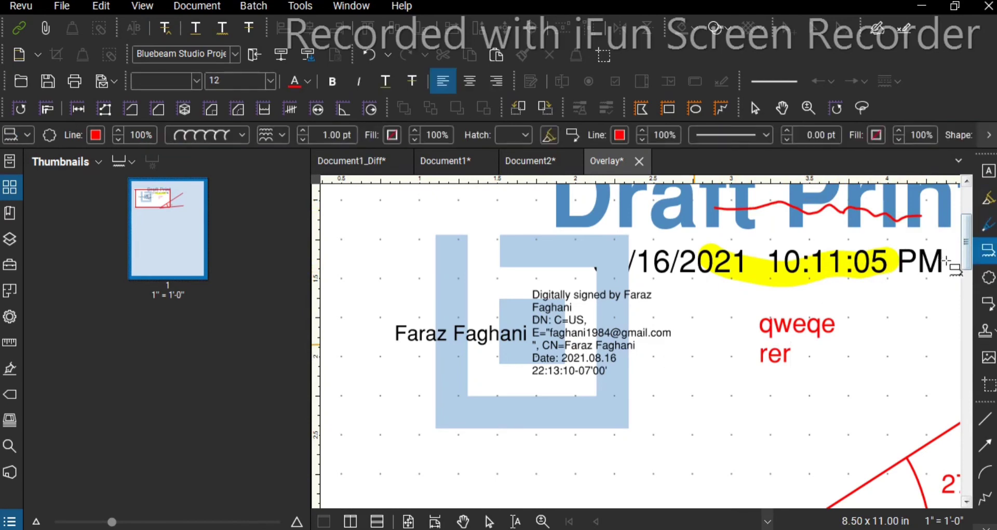
{"action": "left_click_drag", "start_coordinate": [709, 311], "coordinate": [683, 342]}
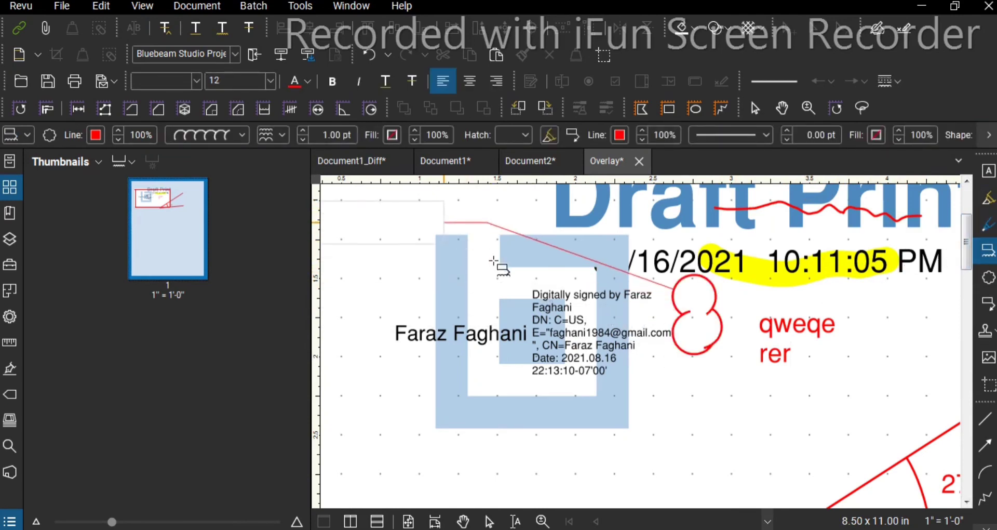
{"action": "left_click", "coordinate": [402, 221]}
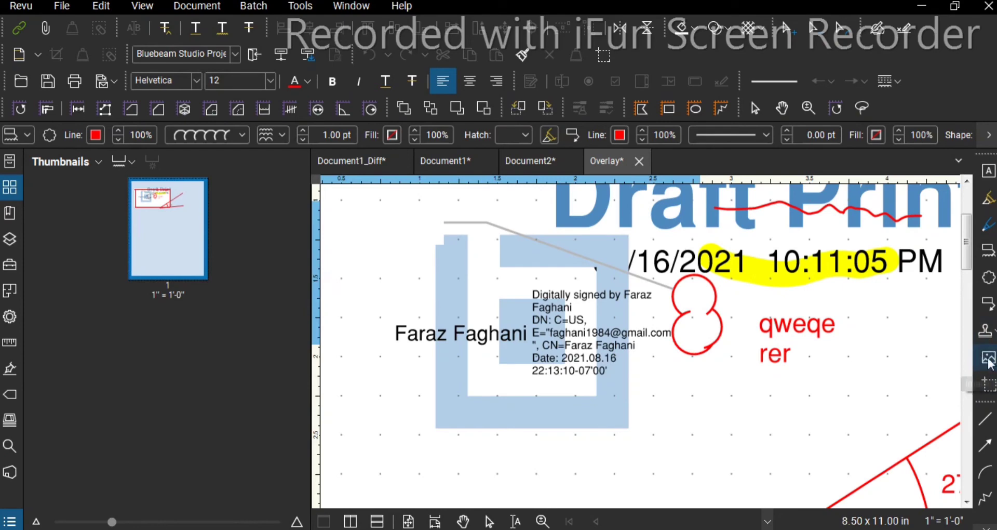
- Insert the image saze-fooladi-1395.8.16 just below the red cloud, and move the Draft Print stamp down and to the right
{"action": "left_click", "coordinate": [988, 357]}
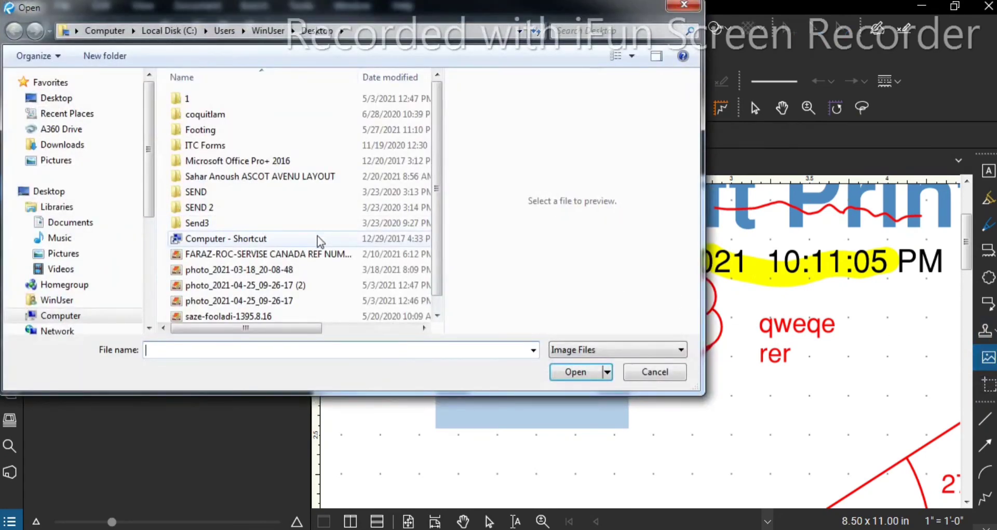
{"action": "left_click", "coordinate": [236, 316]}
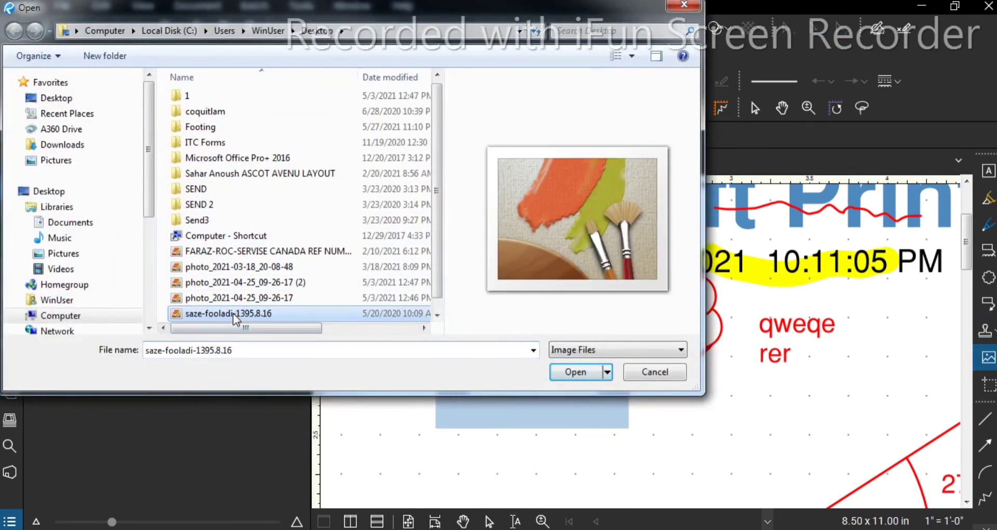
{"action": "left_click", "coordinate": [602, 373]}
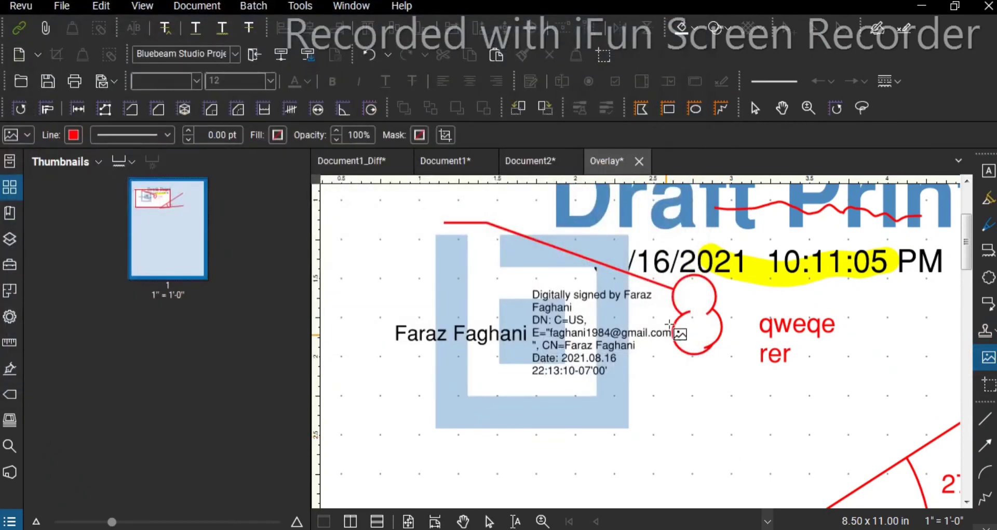
{"action": "left_click_drag", "start_coordinate": [668, 375], "coordinate": [769, 450]}
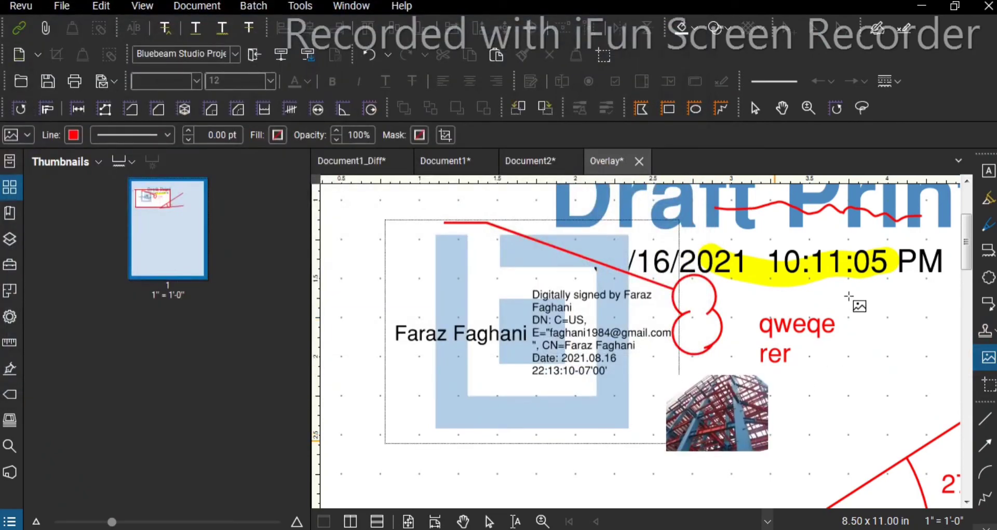
{"action": "left_click_drag", "start_coordinate": [827, 264], "coordinate": [948, 383]}
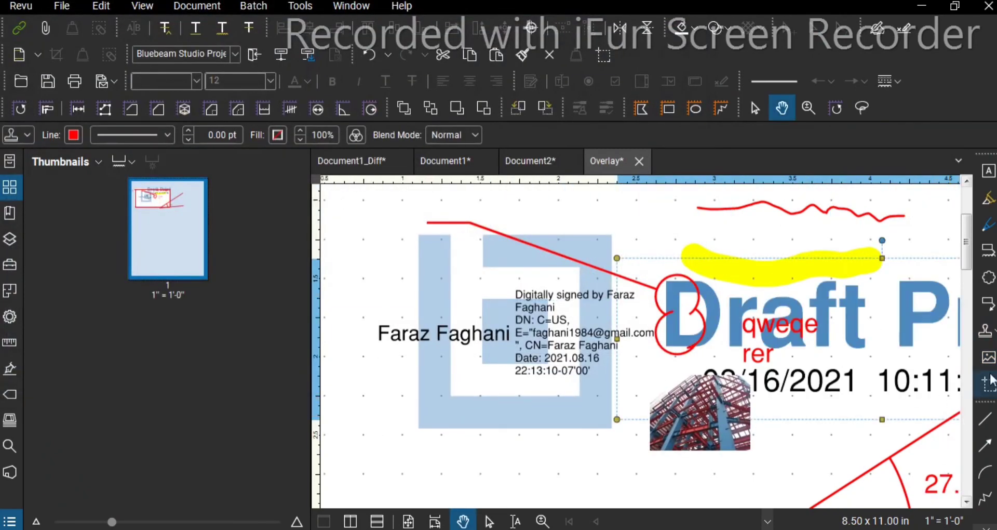
- Draw a horizontal red line about 1.6 in long below the digital signature, using the Insulation line style
{"action": "scroll", "coordinate": [856, 387], "scroll_direction": "down", "scroll_amount": 3}
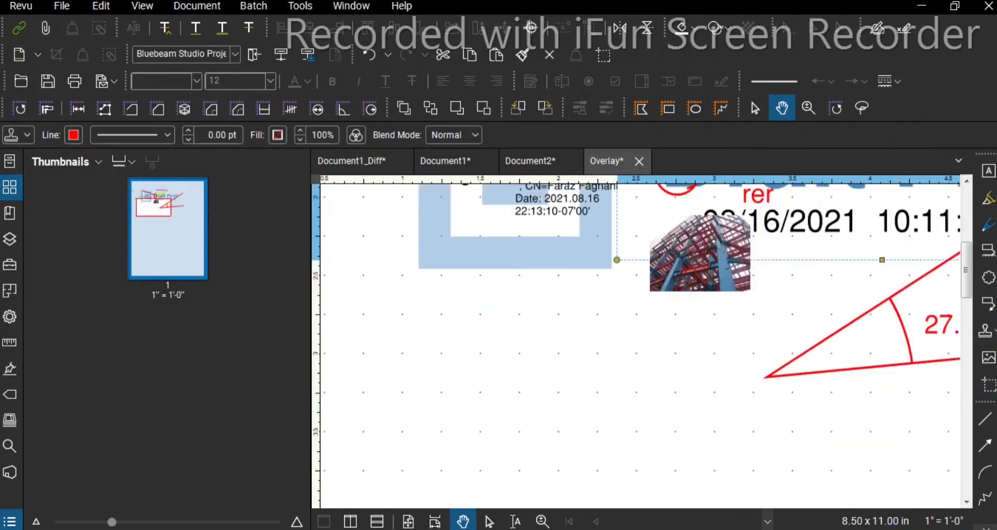
{"action": "left_click", "coordinate": [986, 418]}
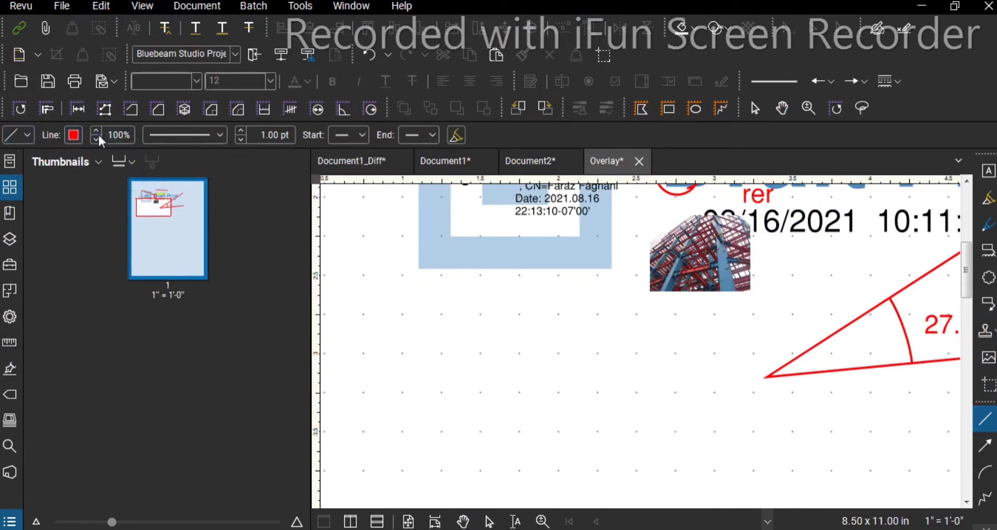
{"action": "left_click", "coordinate": [219, 133]}
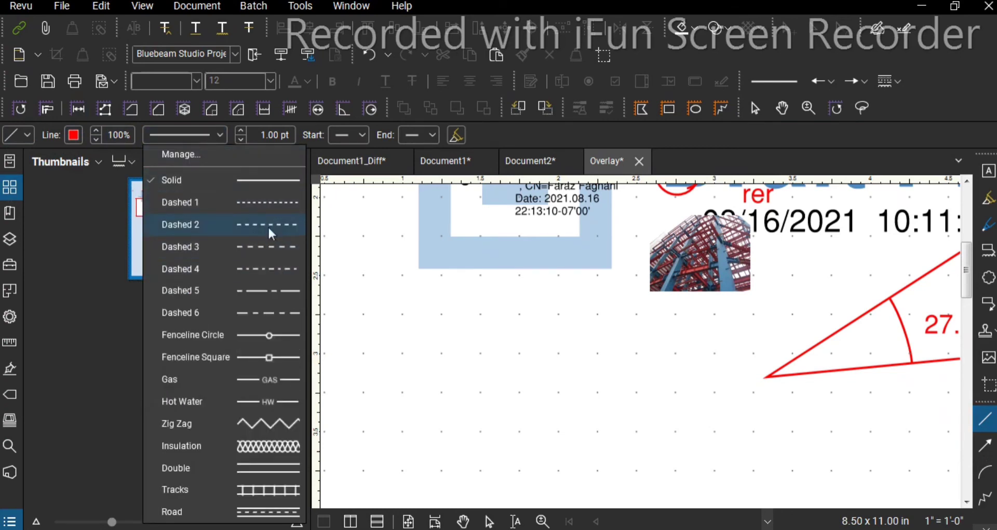
{"action": "left_click", "coordinate": [269, 446]}
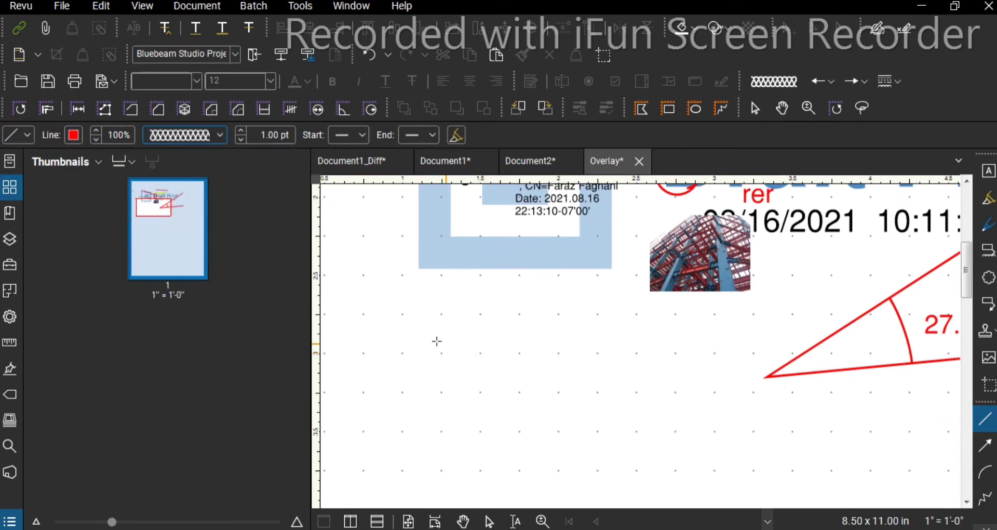
{"action": "left_click", "coordinate": [420, 334]}
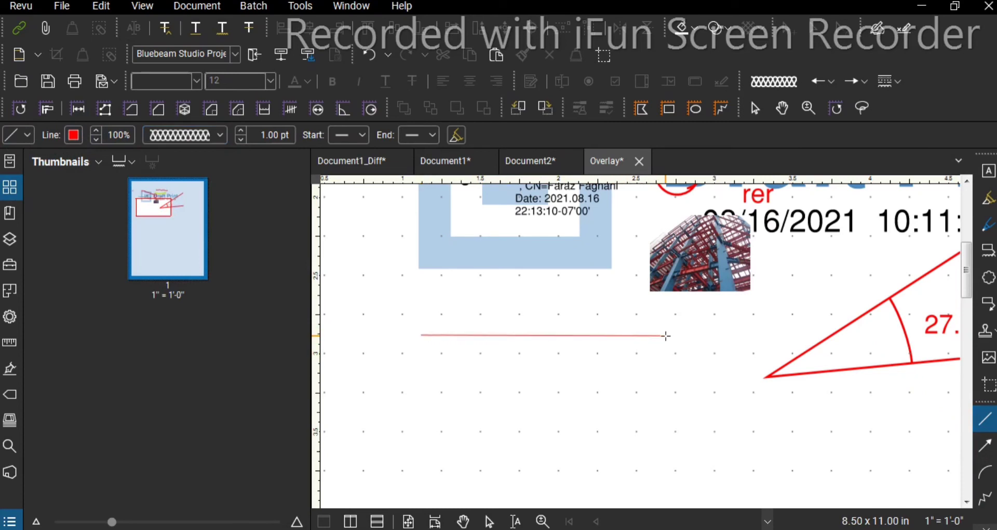
{"action": "left_click", "coordinate": [666, 335]}
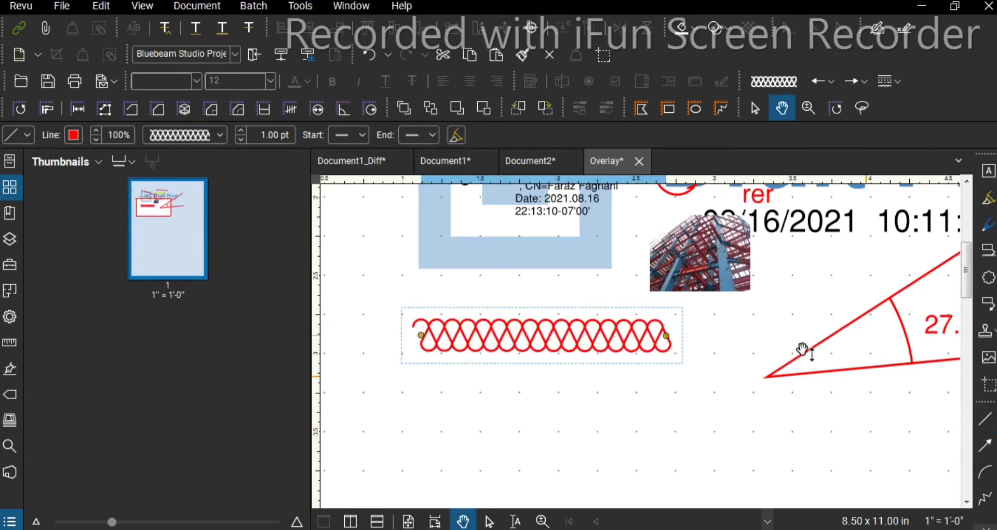
- Set the insulation line's width to 1.75 pt
{"action": "left_click", "coordinate": [244, 131]}
{"action": "left_click", "coordinate": [244, 131]}
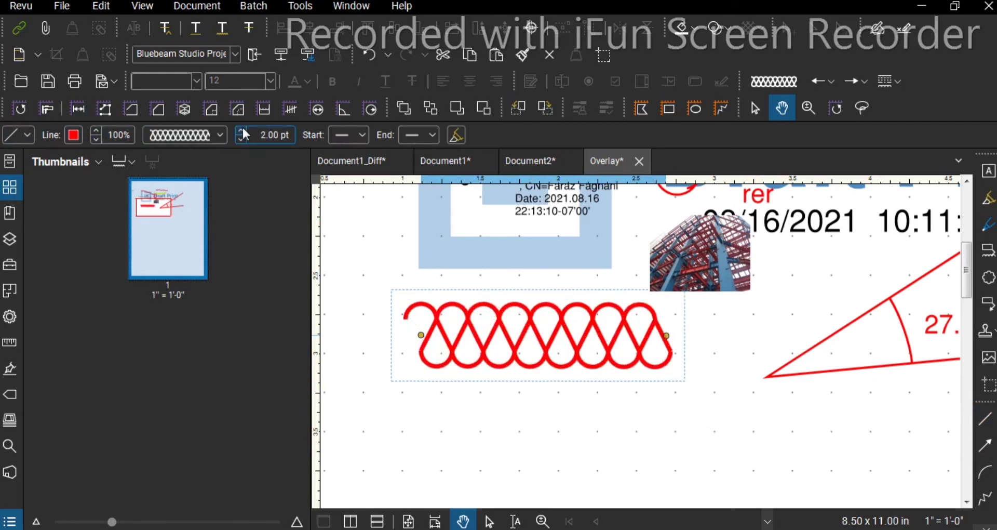
{"action": "left_click", "coordinate": [241, 139]}
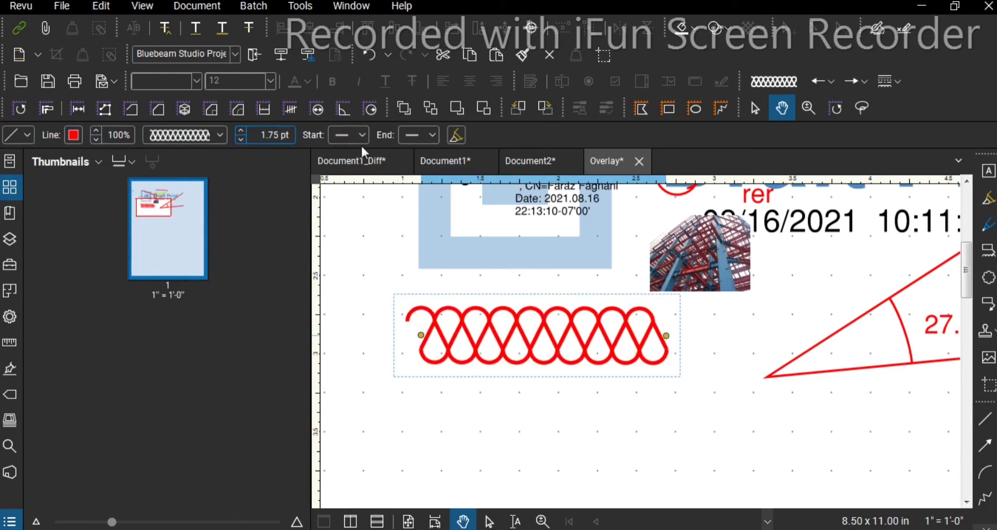
- Give the insulation line a diamond start at 25% size, with a dark teal fill colour for the line ending
{"action": "left_click", "coordinate": [366, 136]}
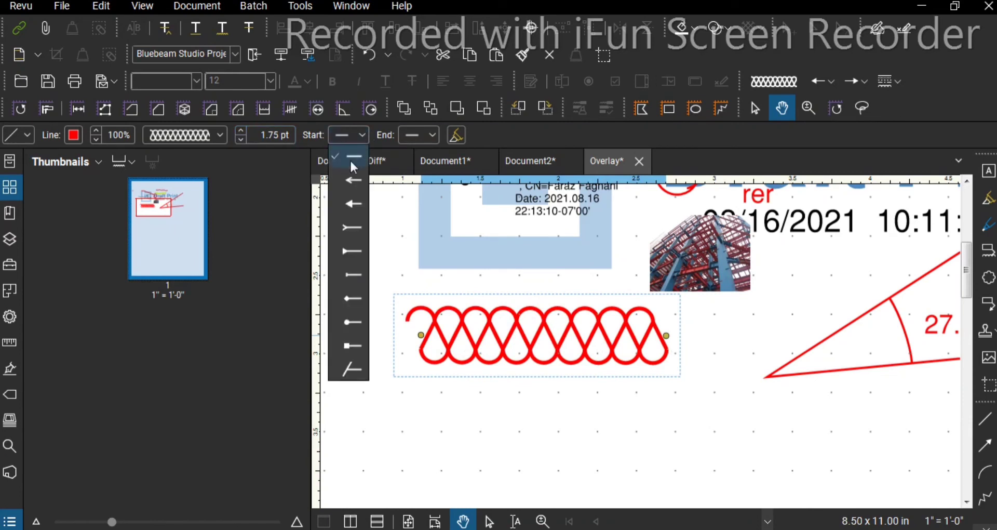
{"action": "left_click", "coordinate": [352, 300]}
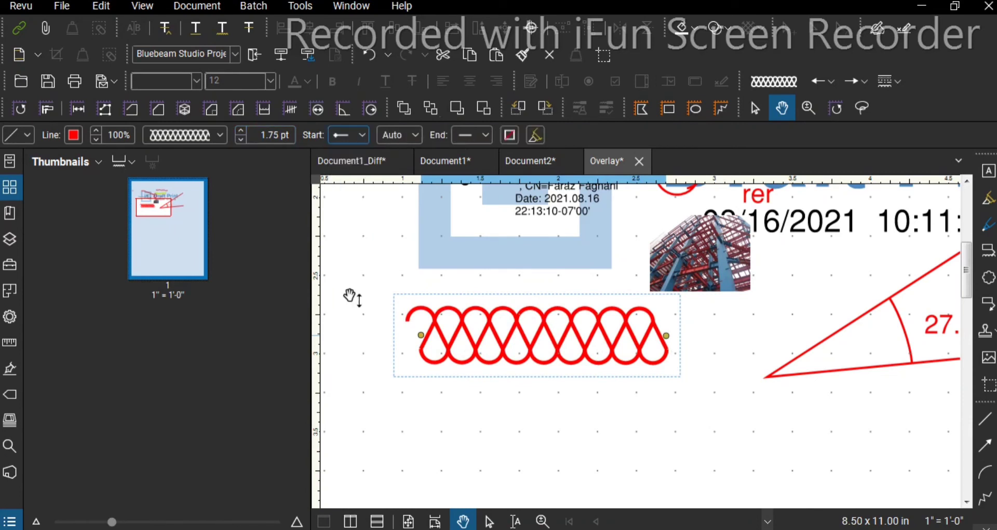
{"action": "left_click", "coordinate": [366, 131]}
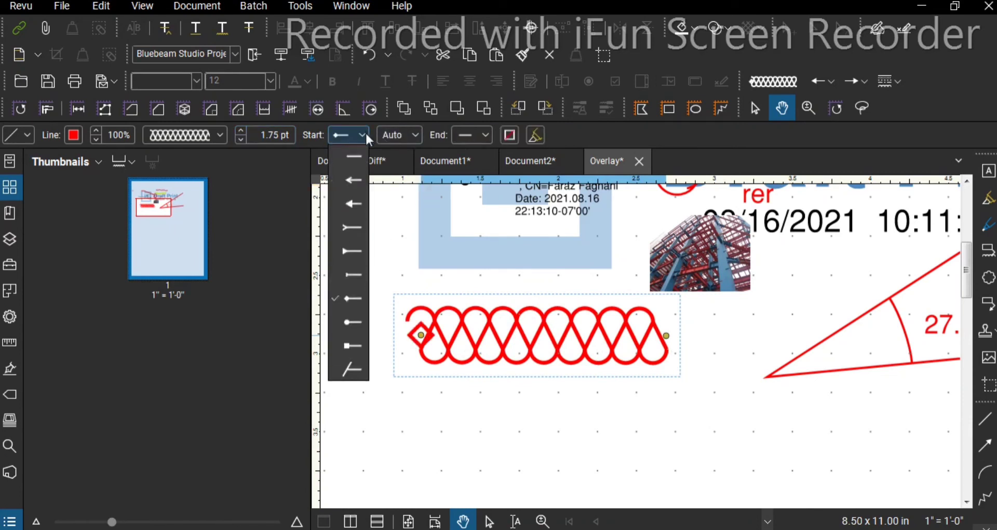
{"action": "left_click", "coordinate": [415, 131]}
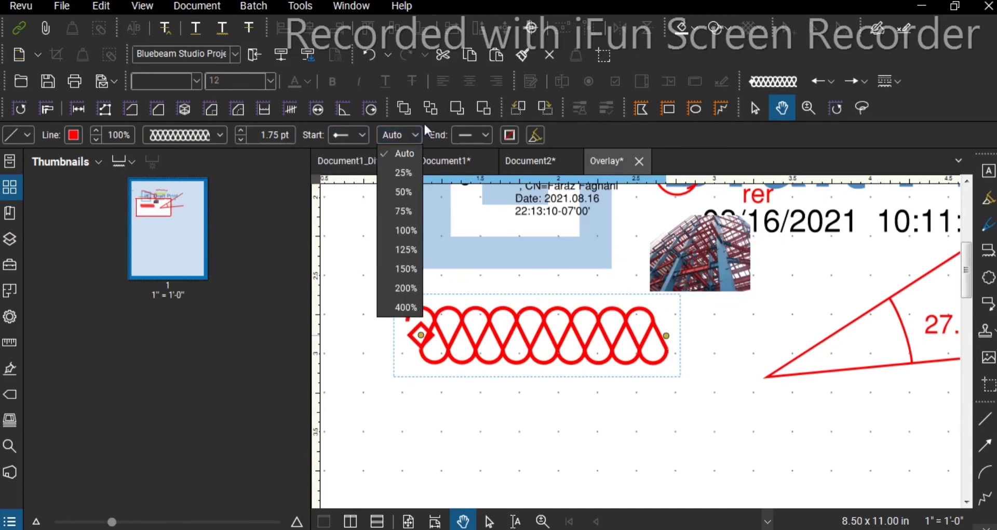
{"action": "left_click", "coordinate": [404, 173]}
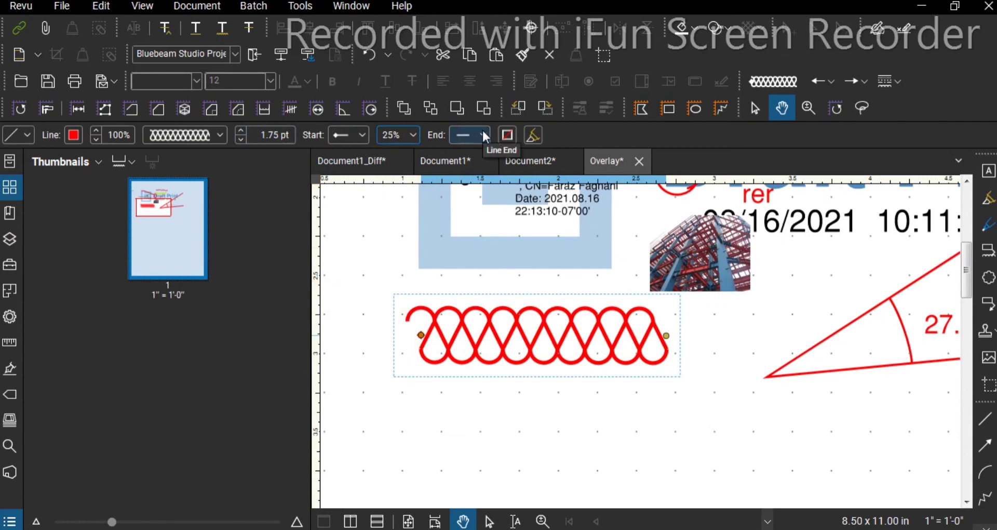
{"action": "left_click", "coordinate": [508, 136]}
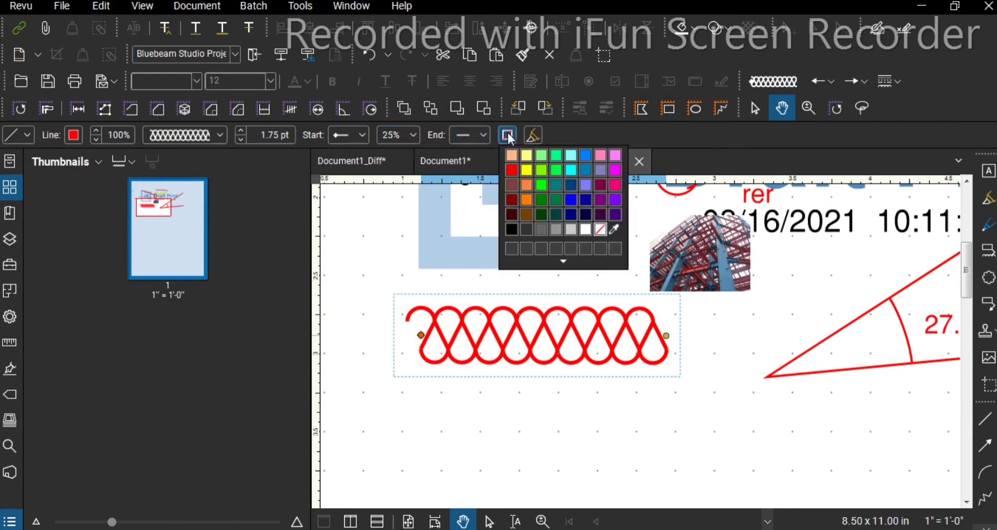
{"action": "left_click", "coordinate": [556, 218]}
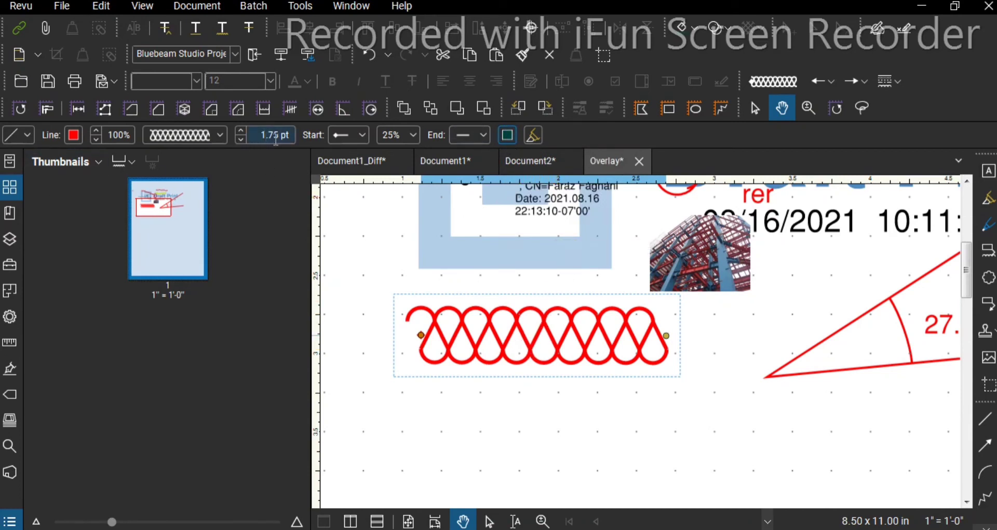
- Draw a red arrow beneath the insulation line, pointing up and left toward it, and look through the available line styles
{"action": "left_click", "coordinate": [989, 446]}
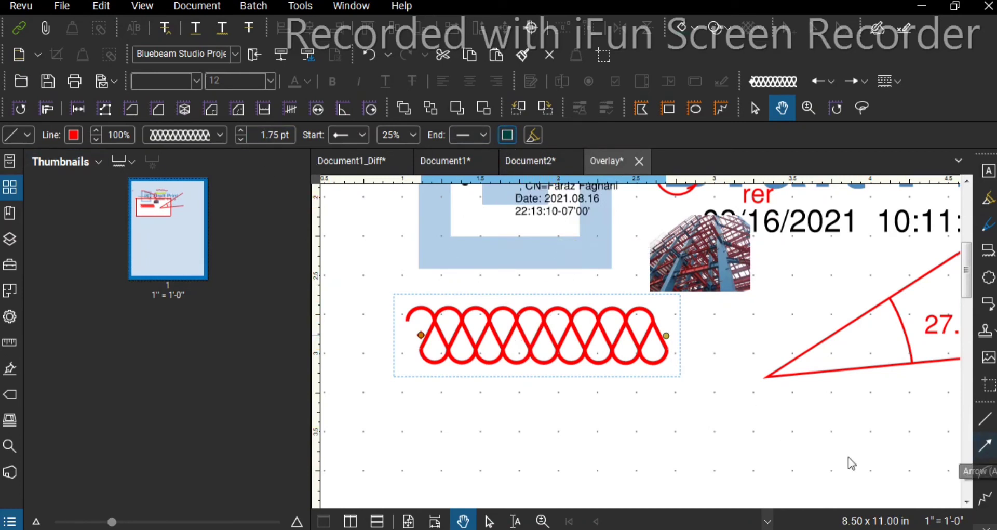
{"action": "left_click_drag", "start_coordinate": [740, 451], "coordinate": [539, 381]}
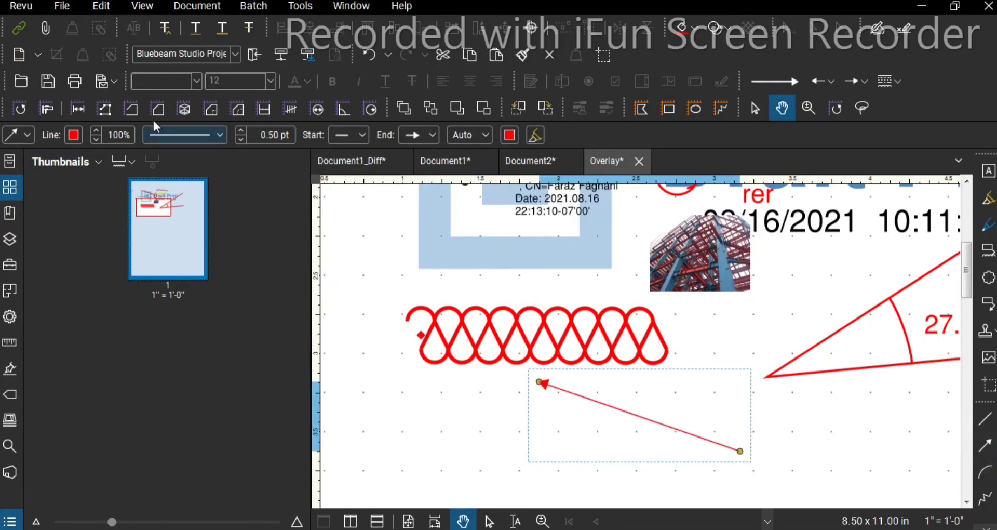
{"action": "left_click", "coordinate": [218, 137]}
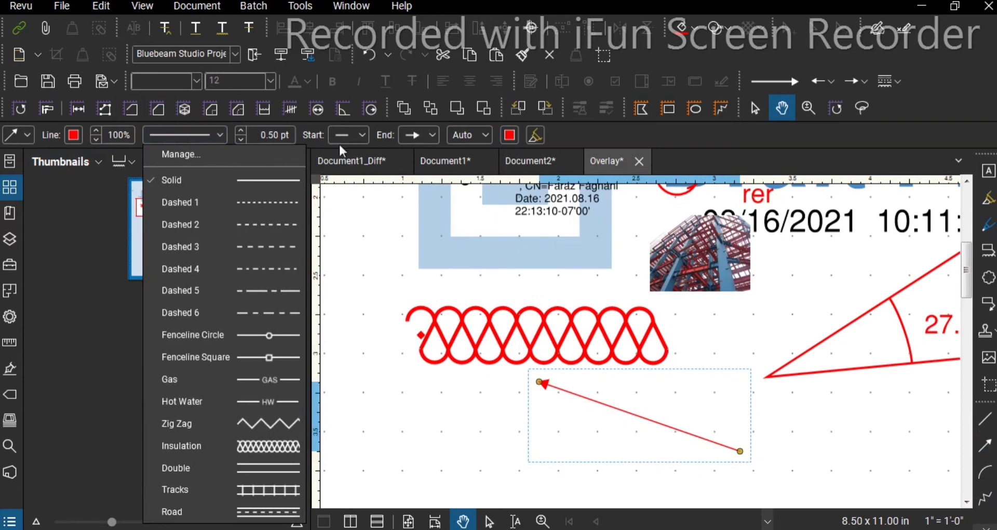
- Draw a shallow red arc below the vertex of the angle measurement, beside the arrow's tail
{"action": "left_click", "coordinate": [986, 474]}
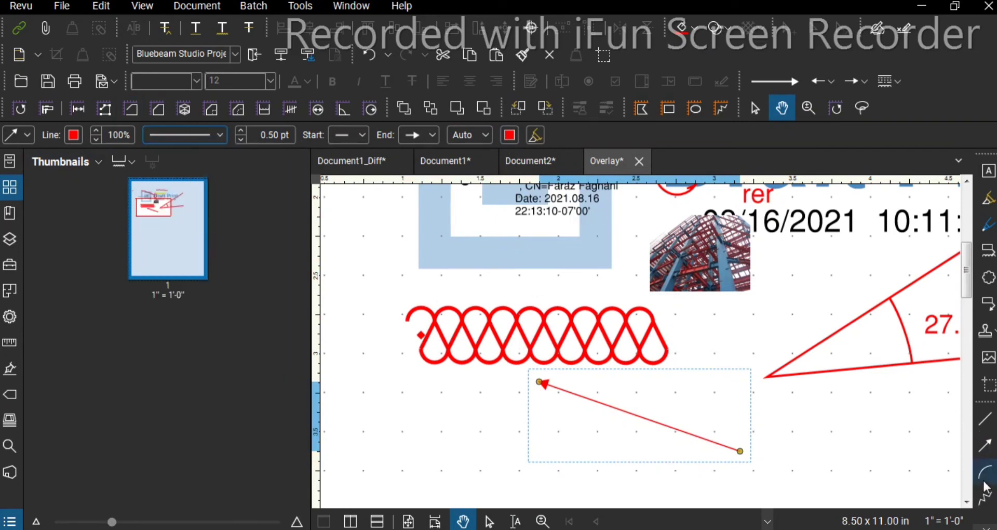
{"action": "left_click_drag", "start_coordinate": [879, 443], "coordinate": [817, 407]}
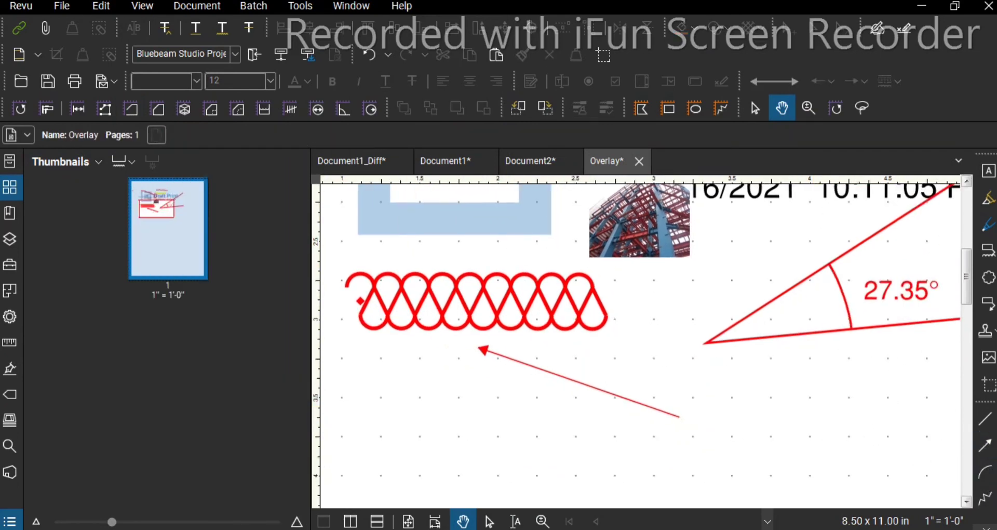
{"action": "left_click", "coordinate": [988, 472]}
{"action": "left_click_drag", "start_coordinate": [814, 387], "coordinate": [703, 411]}
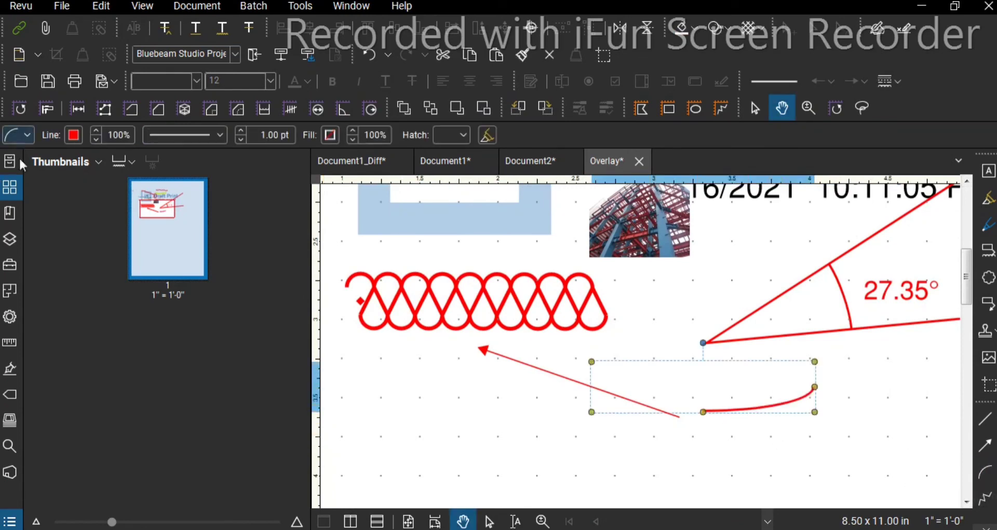
- Look at the page thumbnails of Overlay and Document1_Diff, and bring up Document1 with its thumbnails shown
{"action": "left_click", "coordinate": [8, 190]}
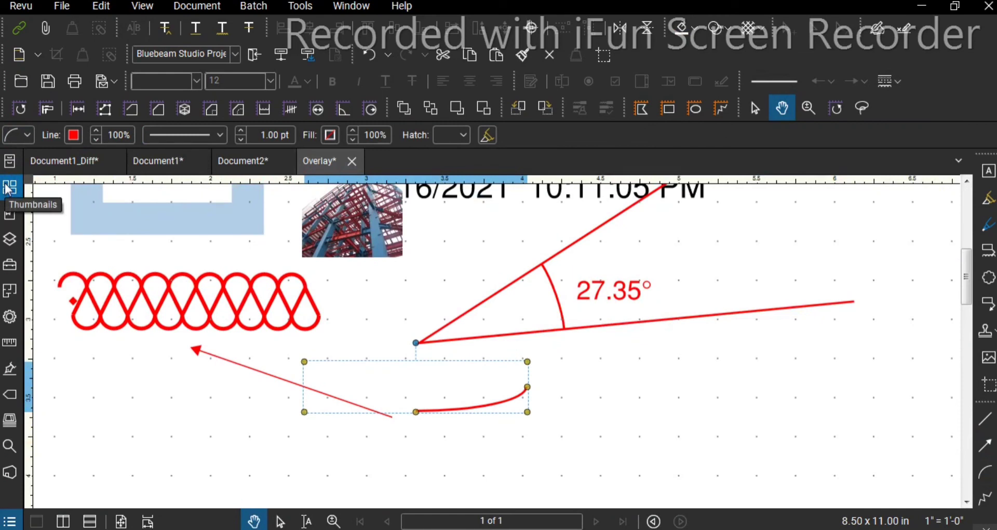
{"action": "left_click", "coordinate": [8, 190]}
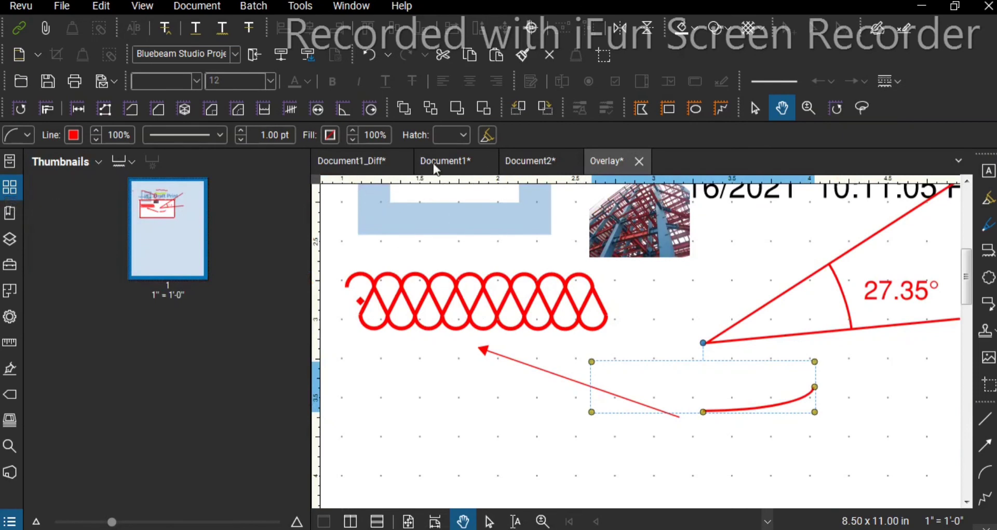
{"action": "left_click", "coordinate": [366, 157]}
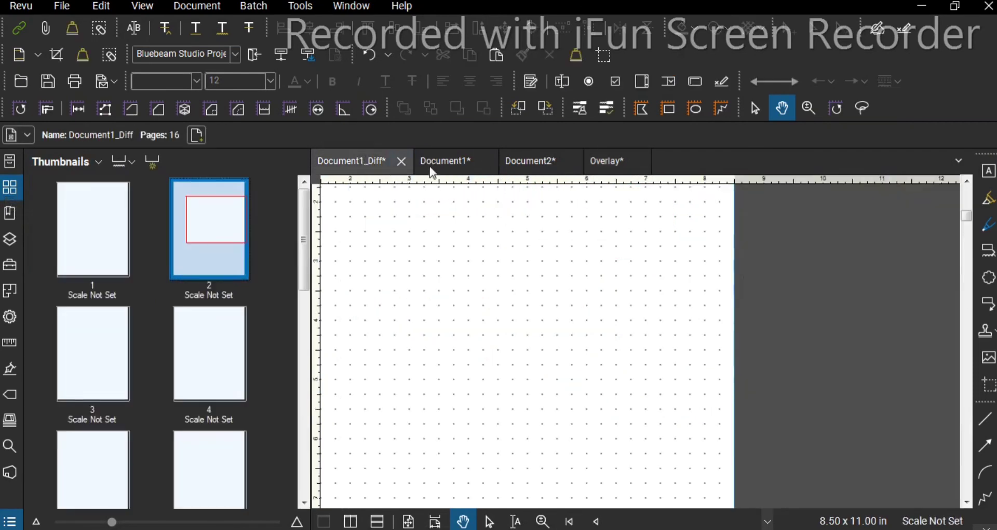
{"action": "left_click", "coordinate": [444, 167]}
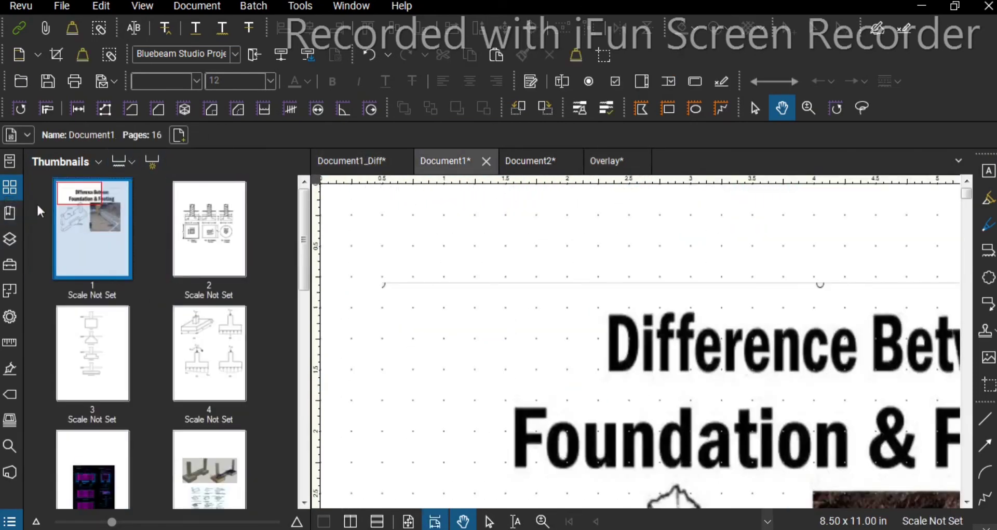
{"action": "left_click", "coordinate": [4, 167]}
{"action": "left_click", "coordinate": [9, 190]}
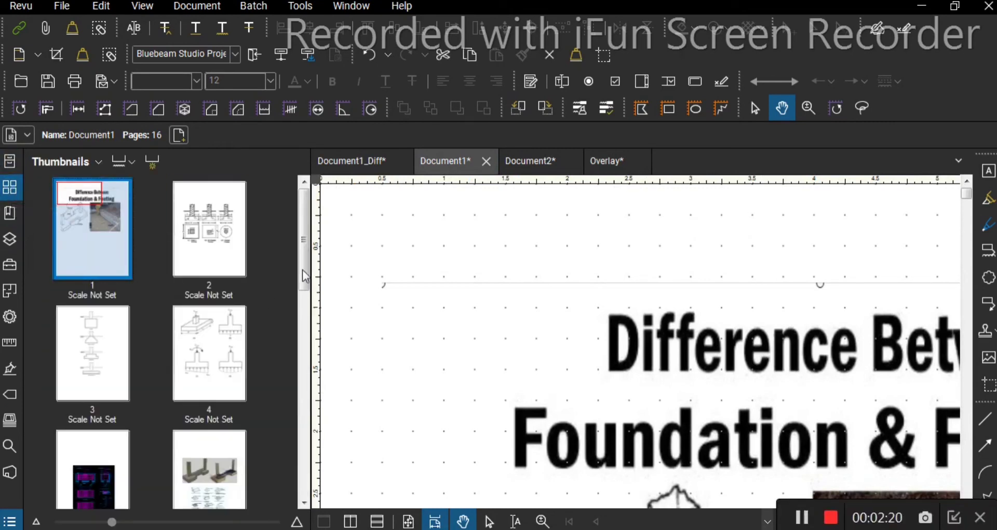
- Move page 2 of Document1 ahead of page 1, and open the list of page commands for the new first page
{"action": "left_click_drag", "start_coordinate": [306, 244], "coordinate": [243, 196]}
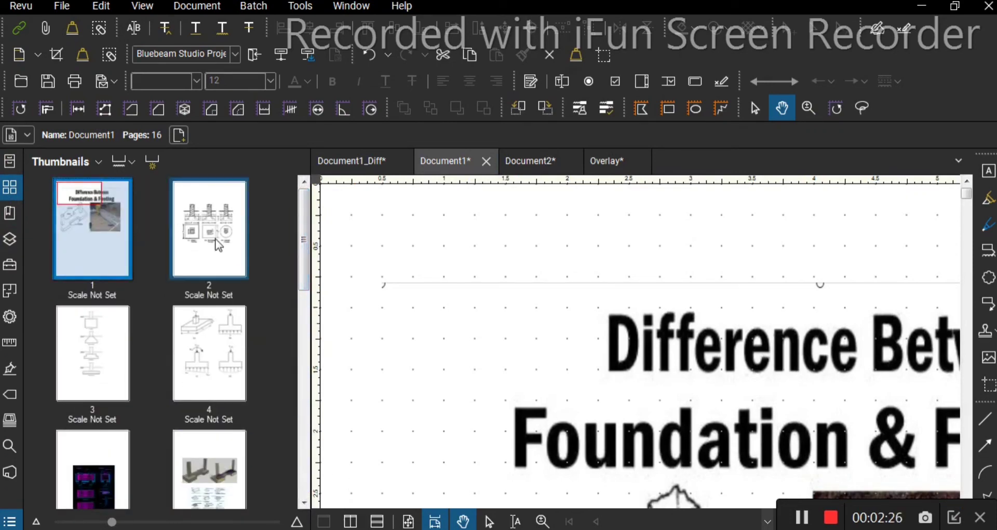
{"action": "mouse_move", "coordinate": [216, 238]}
{"action": "left_mouse_down"}
{"action": "mouse_move", "coordinate": [57, 221]}
{"action": "mouse_move", "coordinate": [45, 231]}
{"action": "left_mouse_up"}
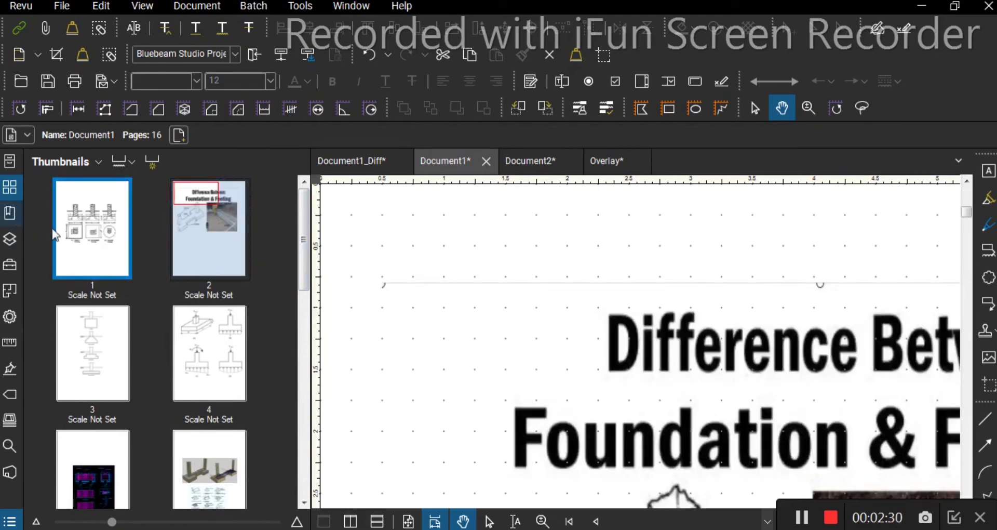
{"action": "right_click", "coordinate": [87, 243]}
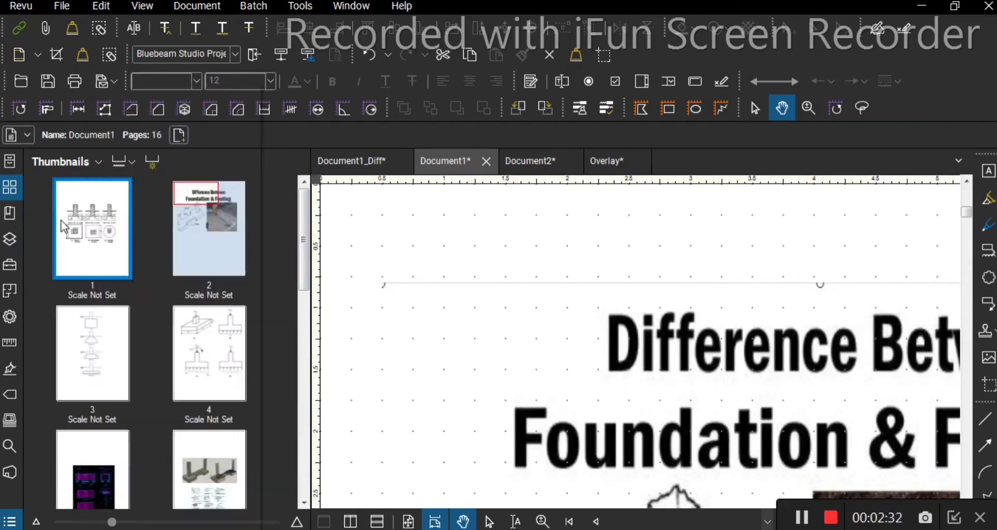
{"action": "right_click", "coordinate": [62, 224]}
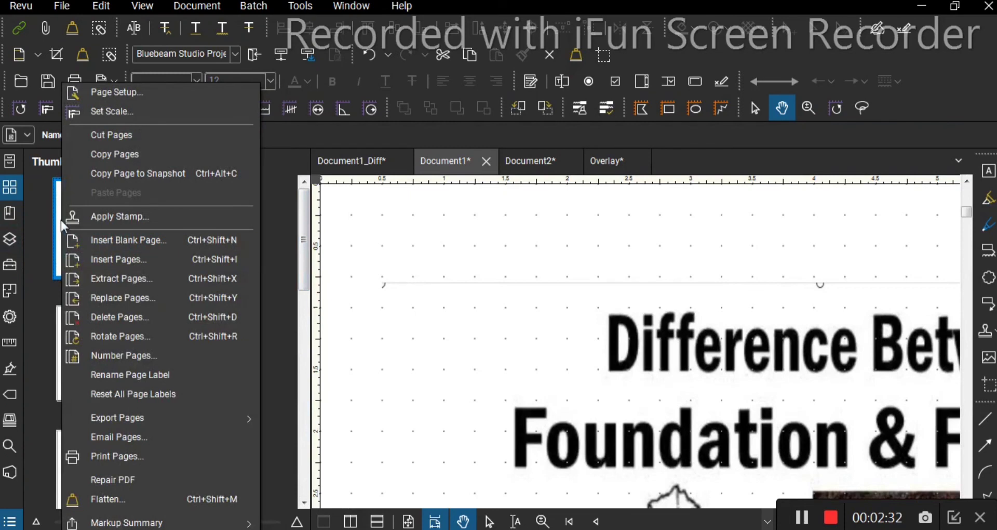
- Delete page 1 of Document1 and undo the deletion
{"action": "left_click", "coordinate": [110, 316]}
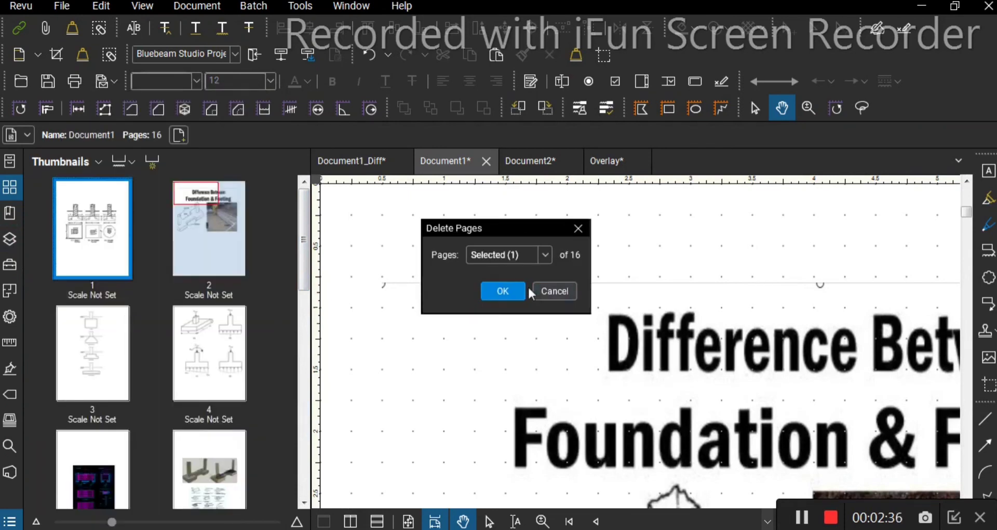
{"action": "left_click", "coordinate": [499, 291]}
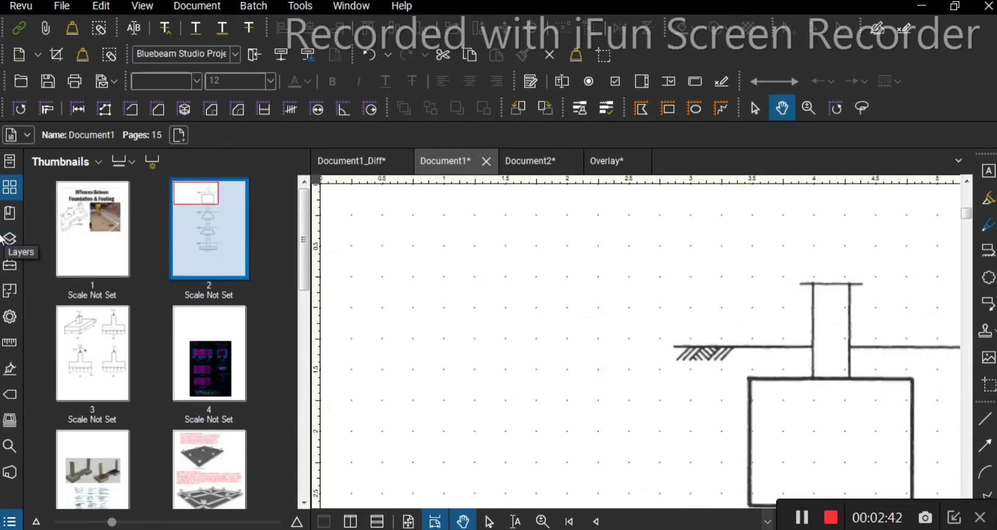
{"action": "key", "text": "ctrl+z"}
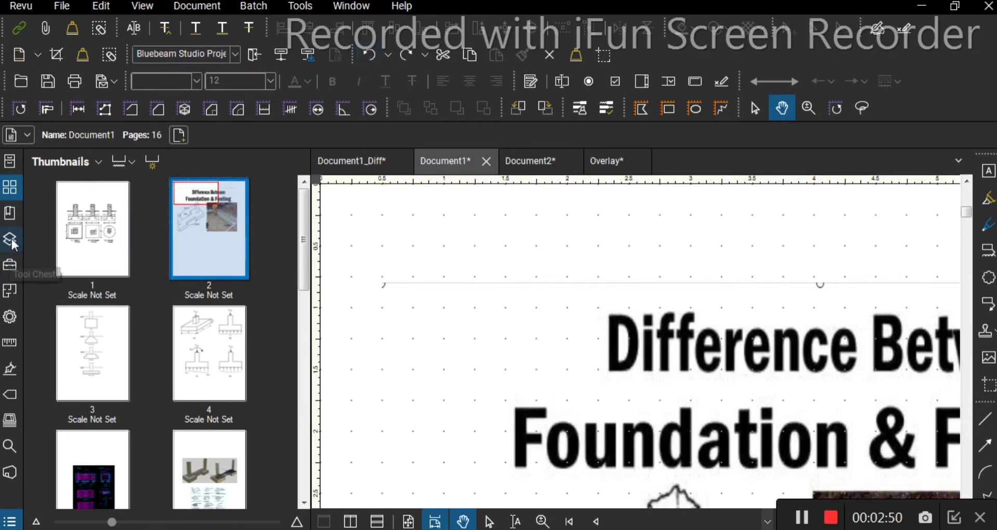
- Look at the bookmarks and layers of Document1 and browse the tool sets in the Tool Chest
{"action": "left_click", "coordinate": [15, 213]}
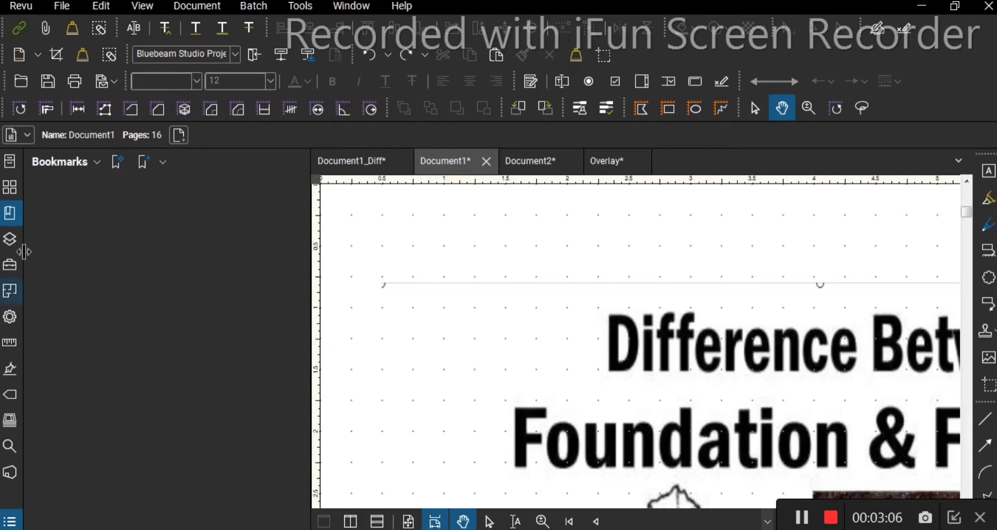
{"action": "left_click", "coordinate": [10, 240]}
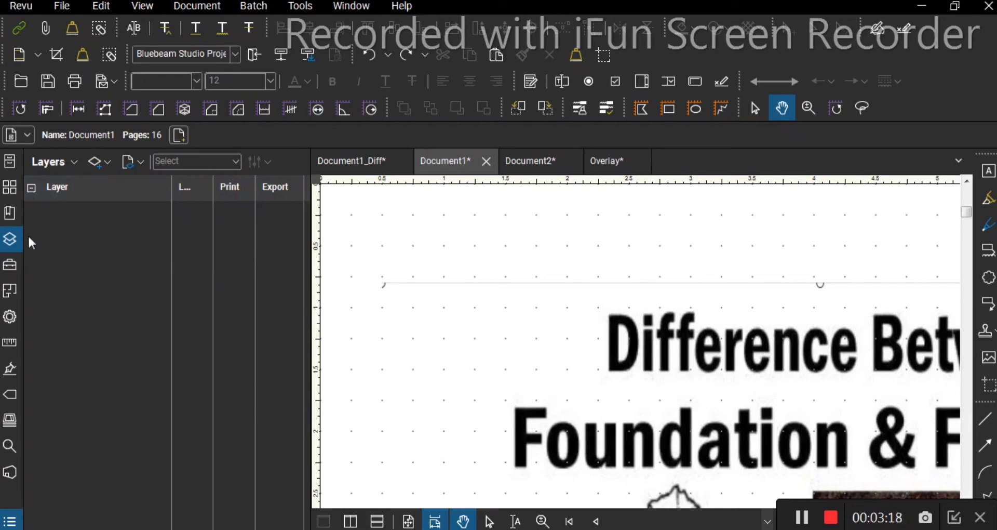
{"action": "left_click", "coordinate": [10, 265]}
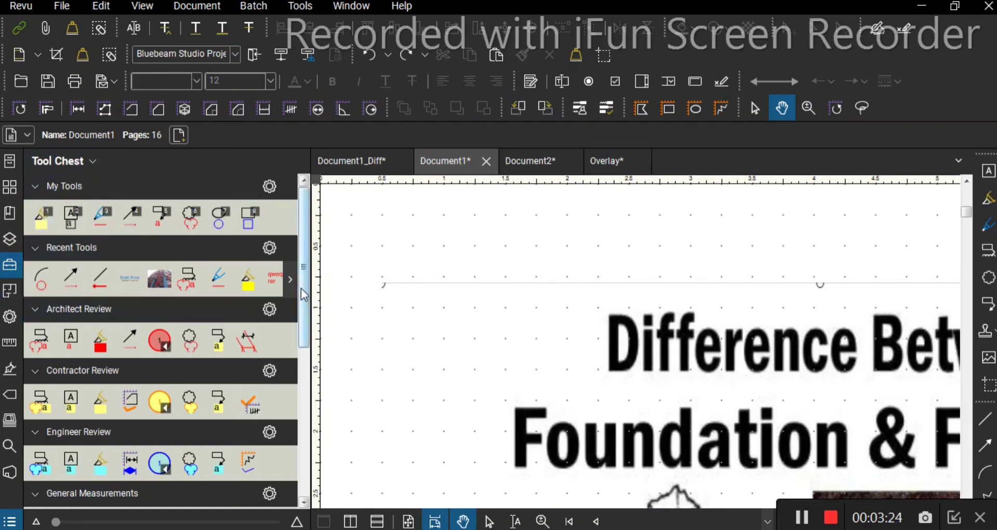
{"action": "scroll", "coordinate": [306, 332], "scroll_direction": "down", "scroll_amount": 3}
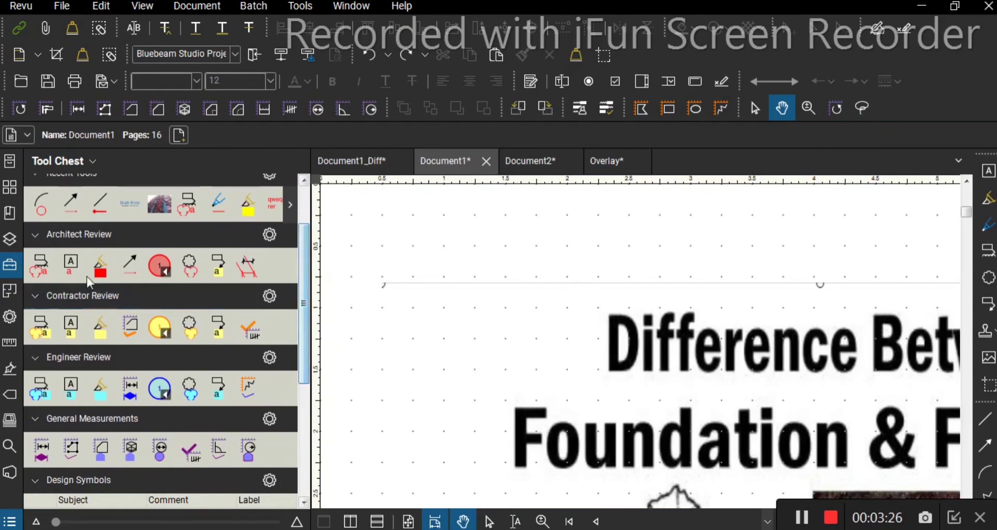
{"action": "scroll", "coordinate": [65, 248], "scroll_direction": "up", "scroll_amount": 3}
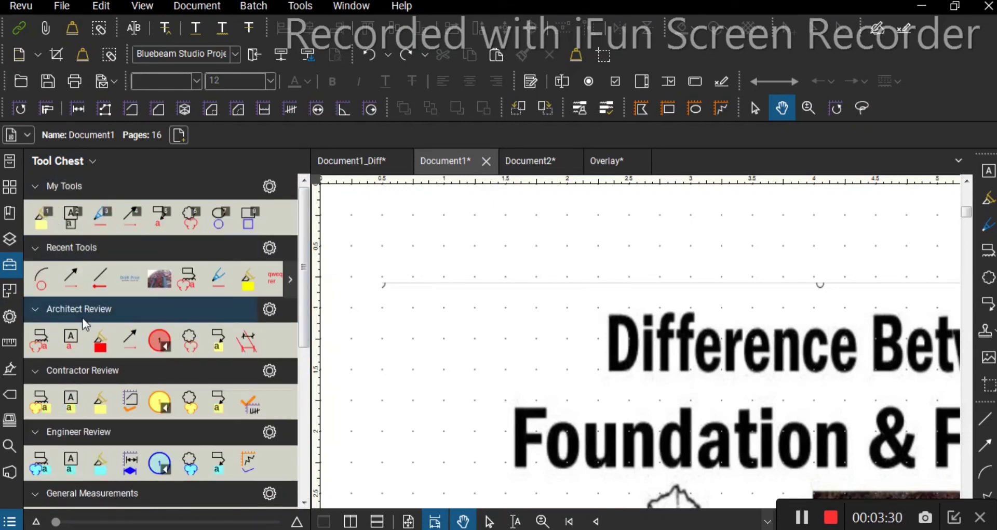
- Place the Section Detail, Door Tag and Single Door design symbols above and beside the title of the Document1 page
{"action": "scroll", "coordinate": [86, 374], "scroll_direction": "down", "scroll_amount": 3}
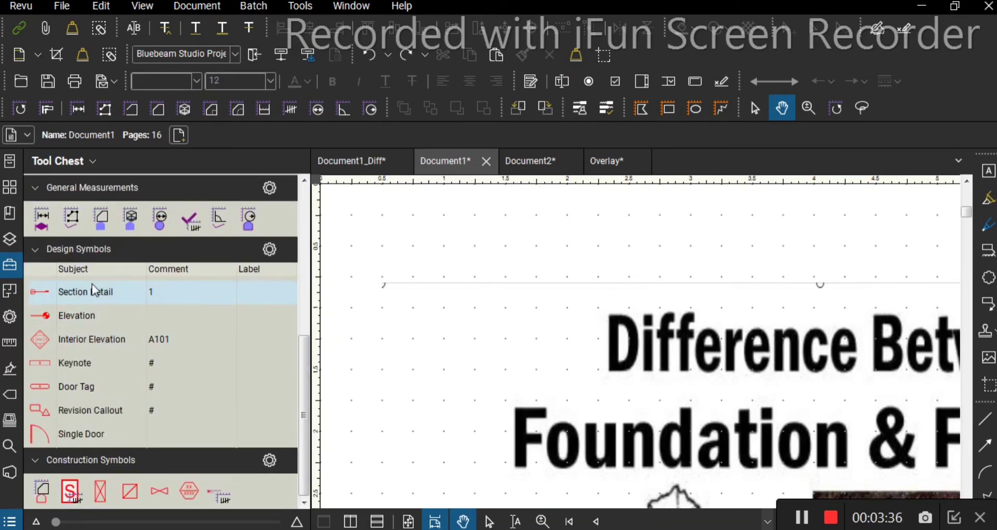
{"action": "left_click", "coordinate": [420, 266]}
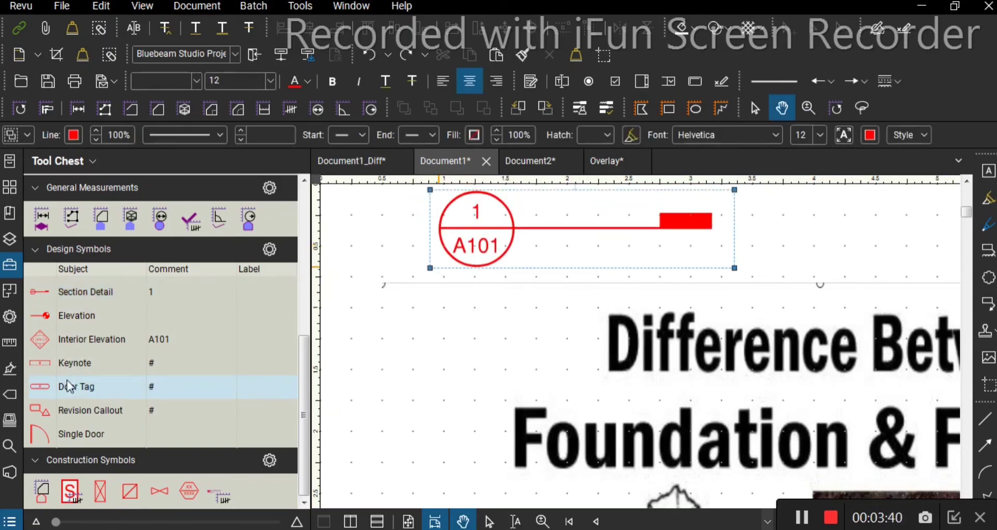
{"action": "left_click", "coordinate": [64, 394]}
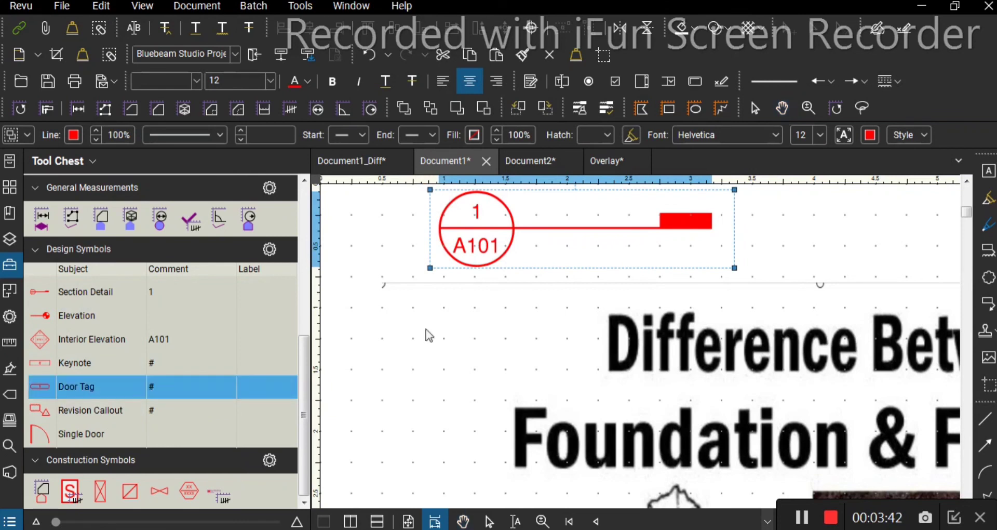
{"action": "left_click", "coordinate": [428, 330]}
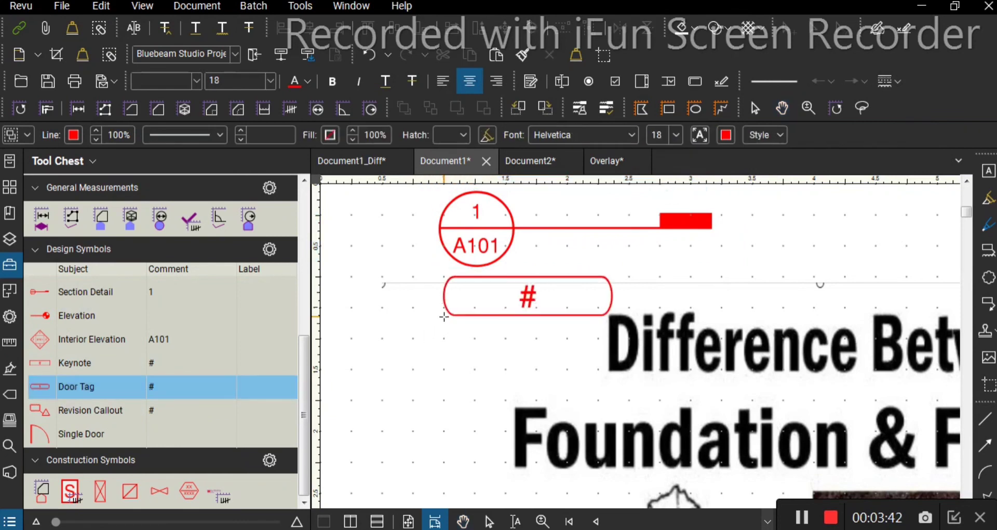
{"action": "left_click", "coordinate": [72, 435]}
{"action": "left_click", "coordinate": [392, 427]}
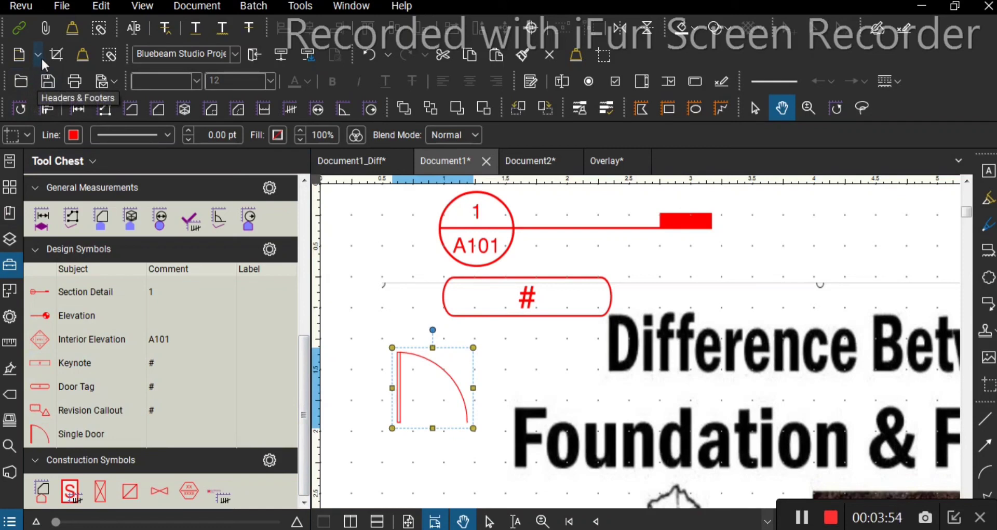
- Look through the available Revu profiles and leave the current one in use
{"action": "left_click", "coordinate": [17, 9]}
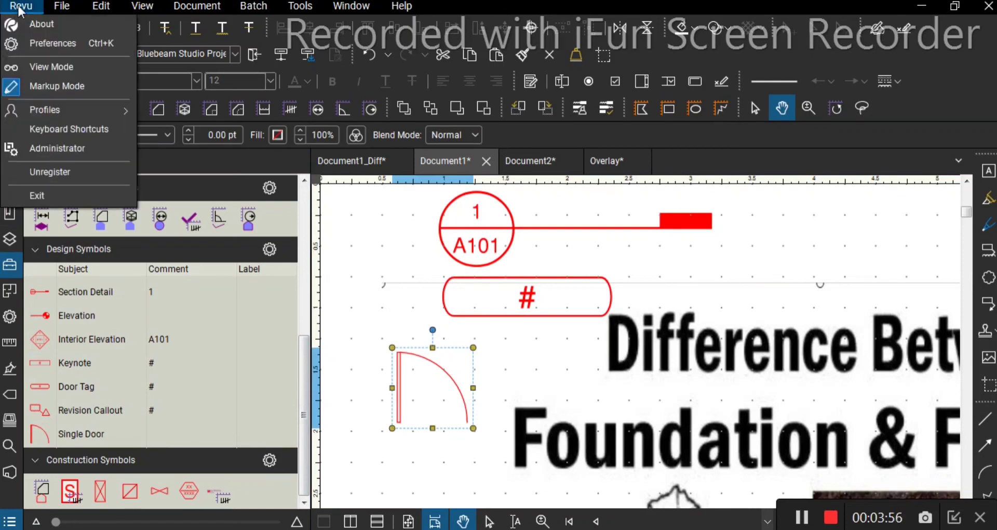
{"action": "mouse_move", "coordinate": [89, 104]}
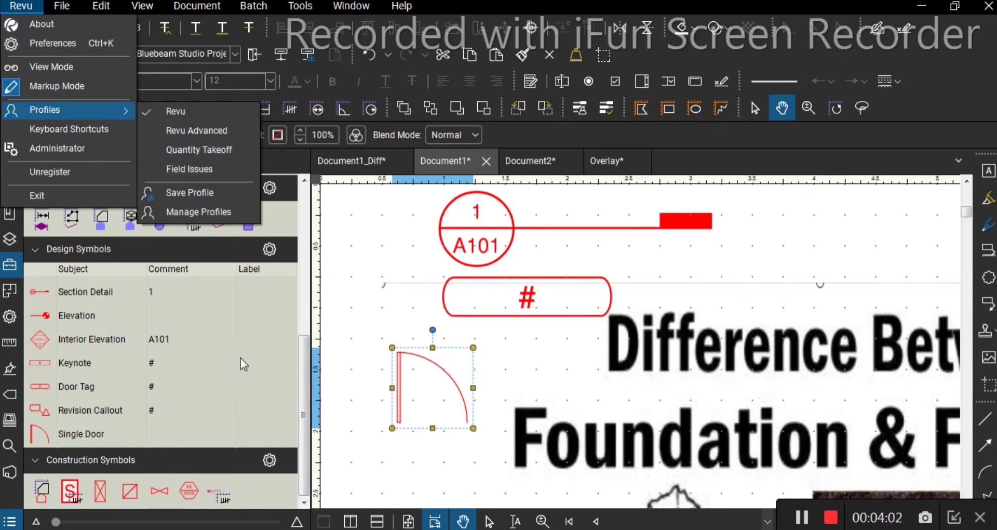
{"action": "left_click", "coordinate": [247, 324]}
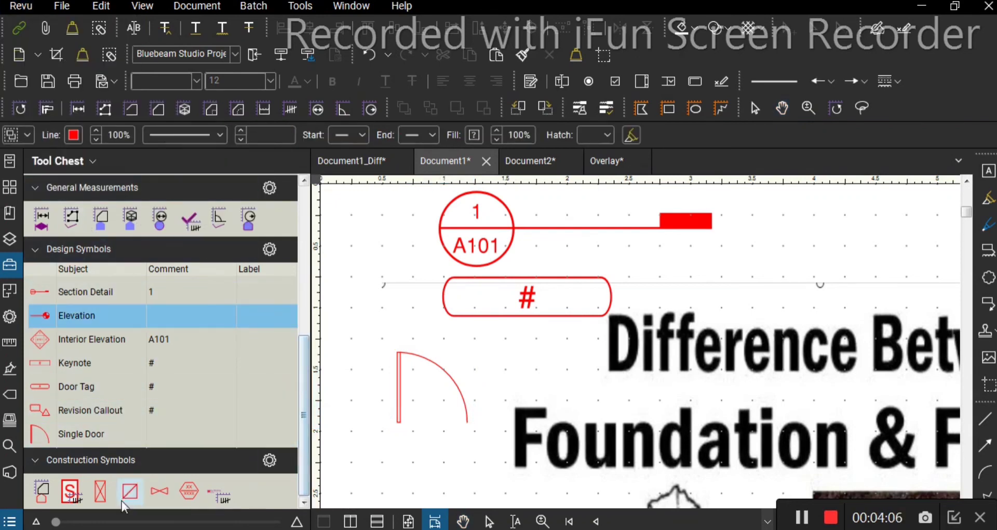
- Place the crossed rectangle construction symbol over the page title, to the right of the section detail symbol
{"action": "left_click", "coordinate": [100, 491]}
{"action": "mouse_move", "coordinate": [537, 212]}
{"action": "left_mouse_down"}
{"action": "mouse_move", "coordinate": [446, 394]}
{"action": "mouse_move", "coordinate": [652, 441]}
{"action": "mouse_move", "coordinate": [802, 399]}
{"action": "left_mouse_up"}
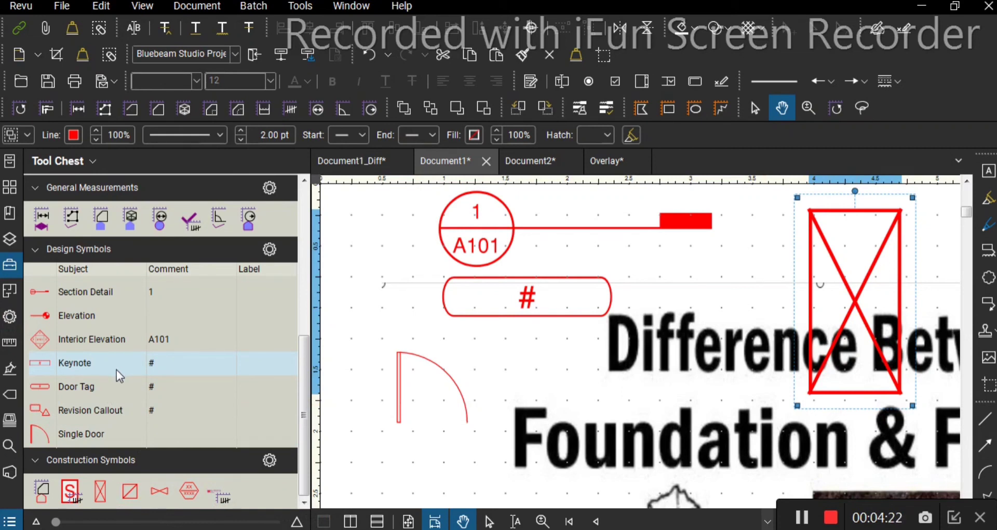
{"action": "left_click", "coordinate": [200, 406]}
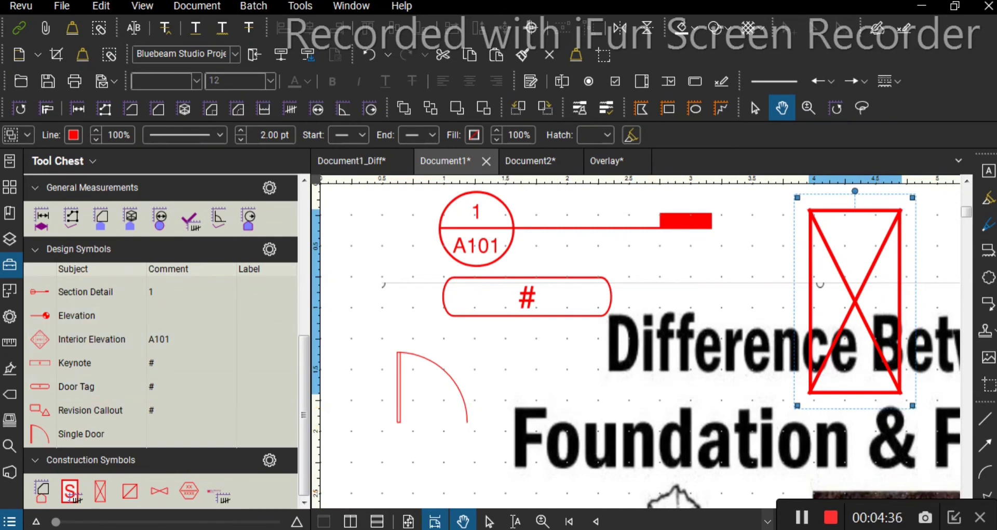
- Look at the measurement settings, the sets and the text search options for Document1
{"action": "left_click", "coordinate": [12, 348]}
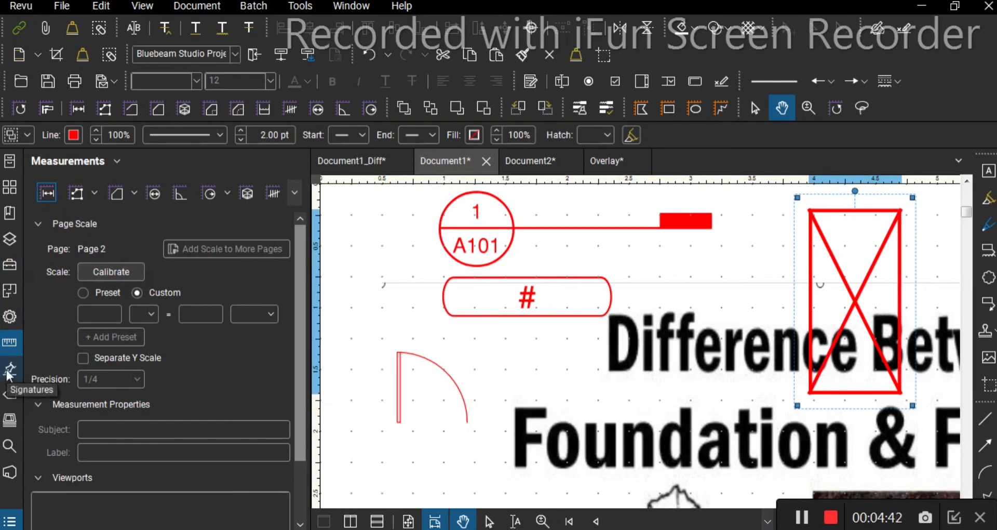
{"action": "left_click", "coordinate": [8, 417]}
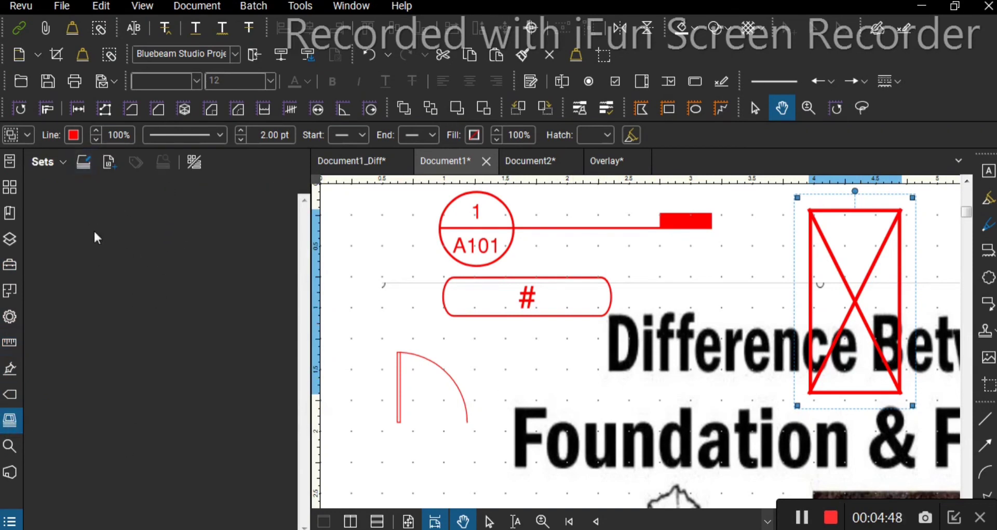
{"action": "left_click", "coordinate": [15, 448]}
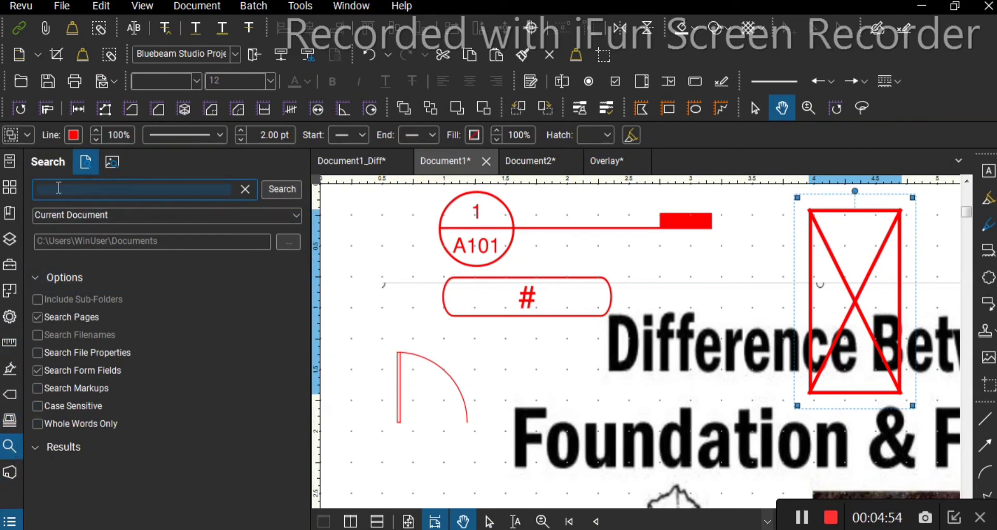
{"action": "type", "text": "f"}
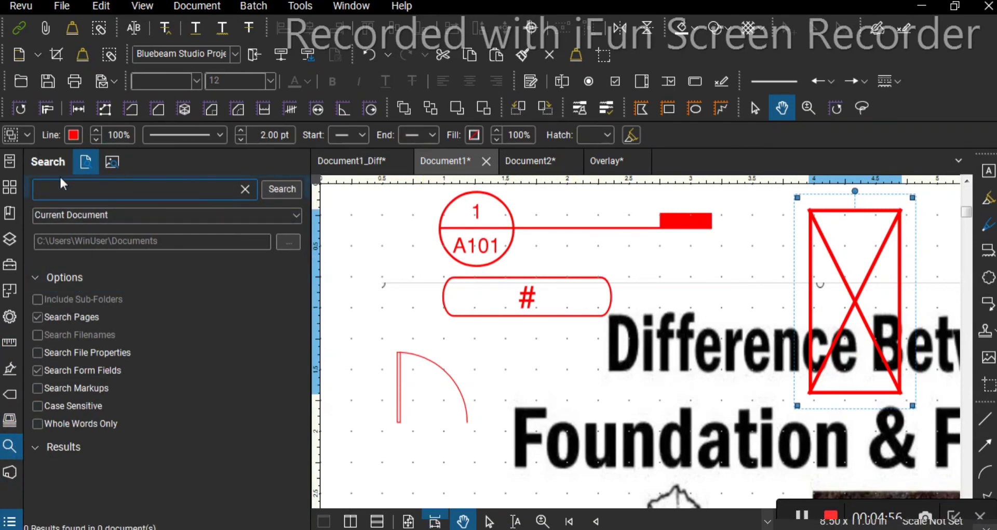
{"action": "type", "text": "ou"}
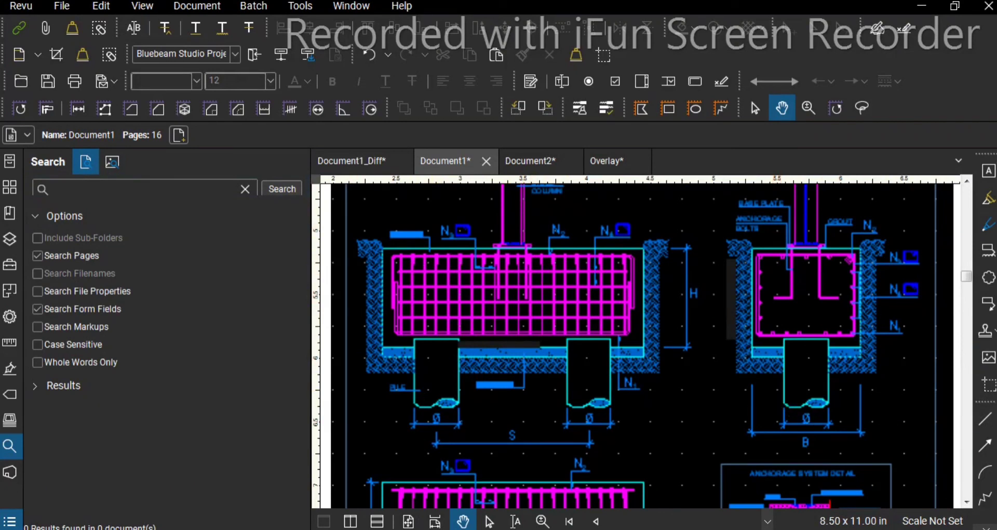
- Take a snapshot of the pile cap section in Document1 and paste it into Document2 below the note about layers
{"action": "left_click", "coordinate": [988, 384]}
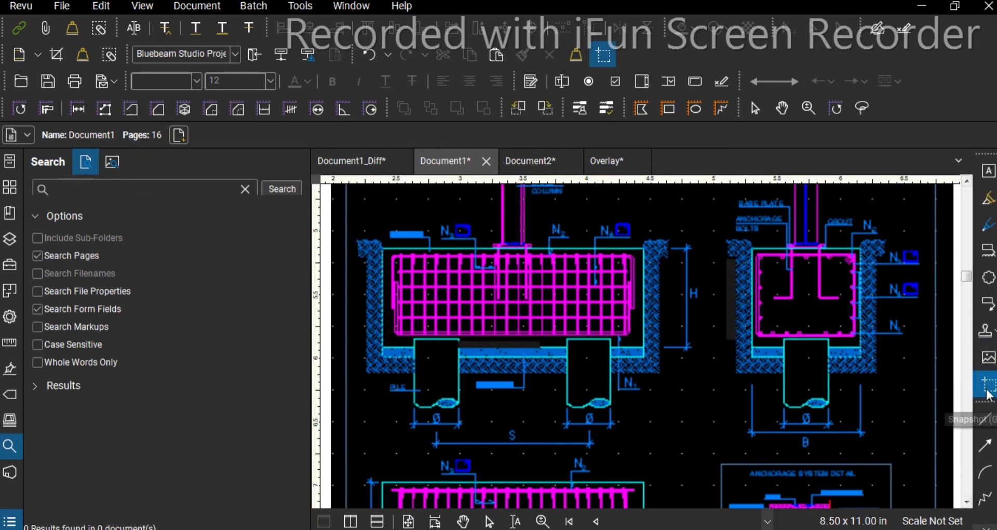
{"action": "left_click_drag", "start_coordinate": [362, 238], "coordinate": [644, 399]}
{"action": "left_click", "coordinate": [529, 161]}
{"action": "key", "text": "ctrl+v"}
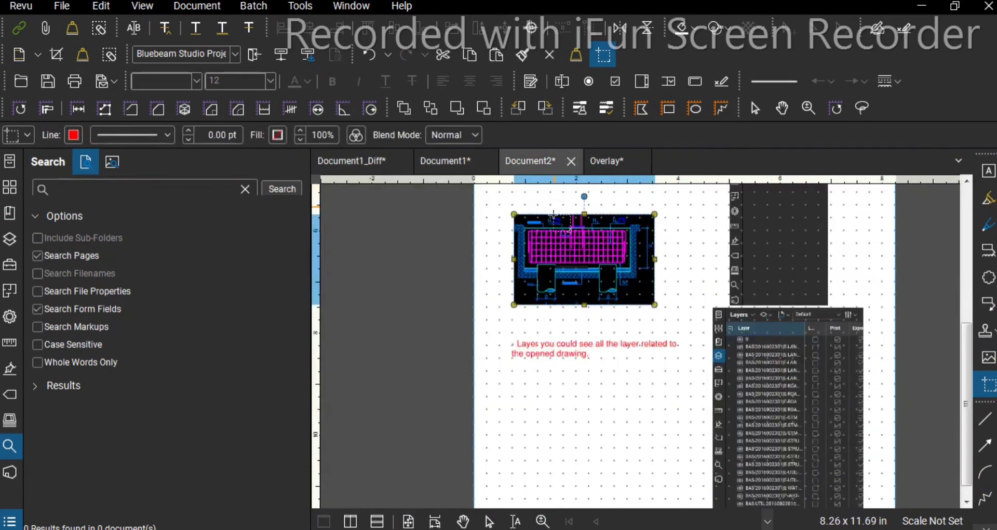
{"action": "right_click", "coordinate": [559, 409]}
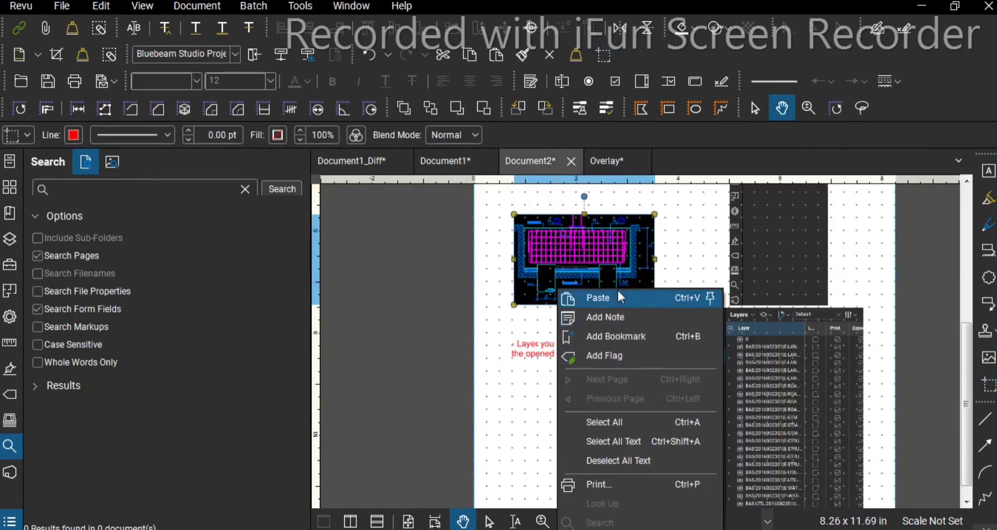
{"action": "left_click", "coordinate": [617, 288]}
{"action": "left_click_drag", "start_coordinate": [644, 394], "coordinate": [610, 416]}
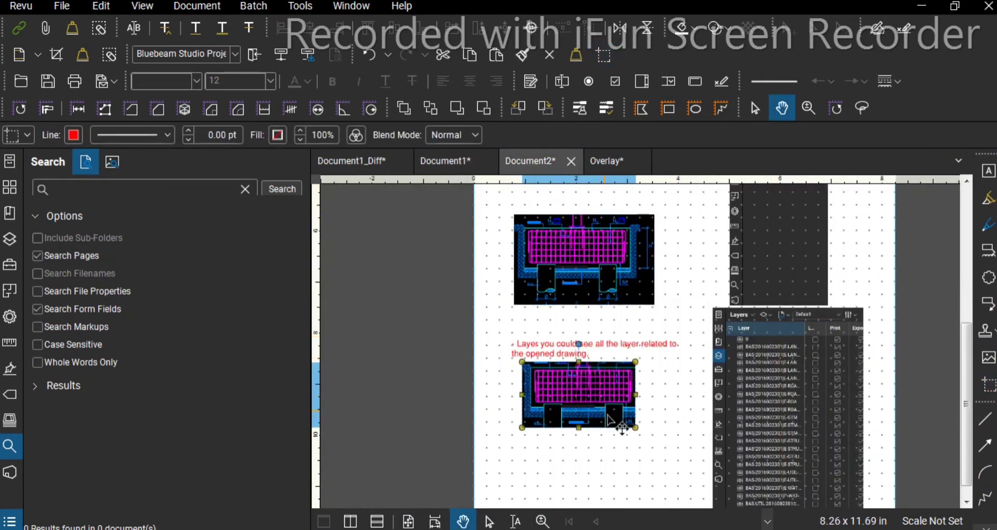
- Lower the fill opacity of the pasted pile cap snapshot to 30%
{"action": "key", "text": "z"}
{"action": "left_click", "coordinate": [566, 444]}
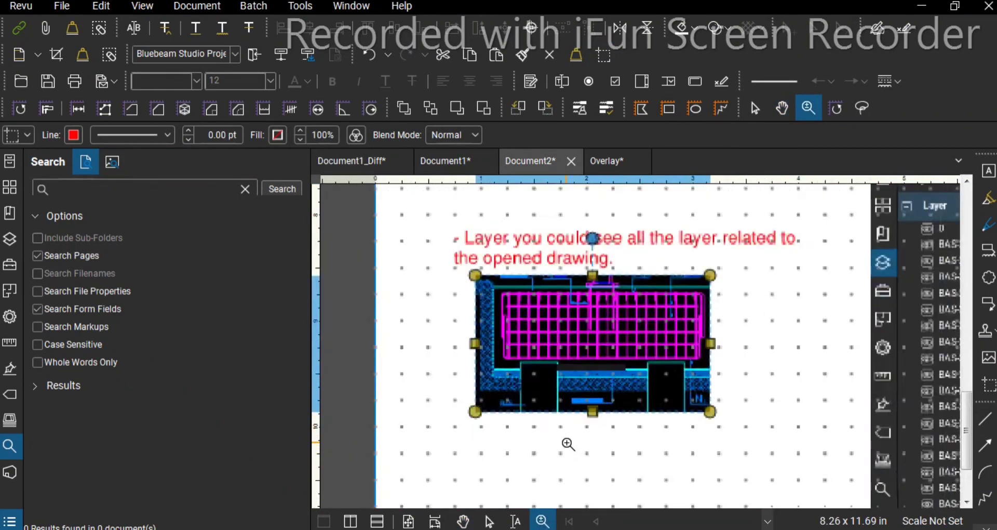
{"action": "left_click", "coordinate": [577, 345]}
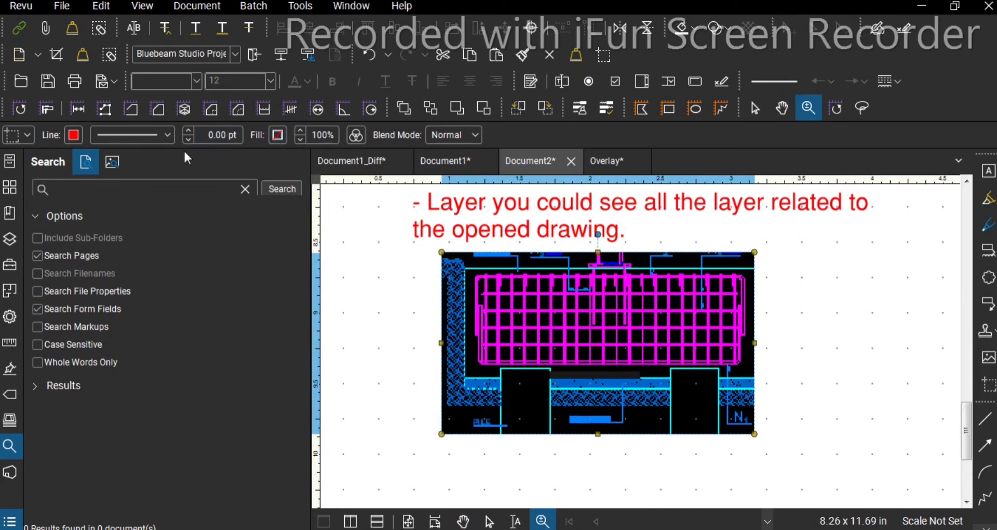
{"action": "left_click", "coordinate": [299, 139]}
{"action": "left_click", "coordinate": [300, 139]}
{"action": "left_click", "coordinate": [300, 139]}
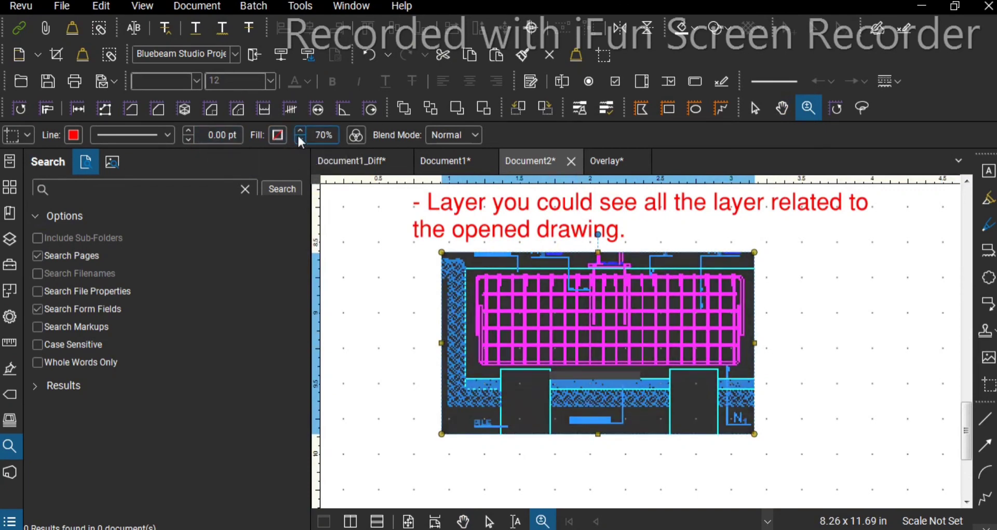
{"action": "left_click", "coordinate": [300, 139]}
{"action": "left_click", "coordinate": [299, 139]}
{"action": "left_click", "coordinate": [300, 139]}
{"action": "left_click", "coordinate": [299, 139]}
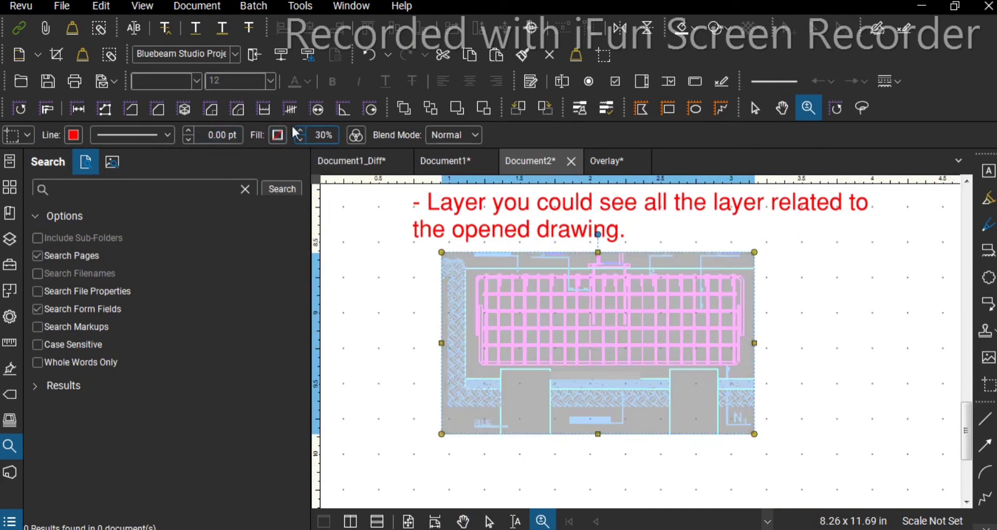
- Raise the snapshot's fill opacity to 80% and look through the blend modes, keeping Normal
{"action": "left_click", "coordinate": [301, 130]}
{"action": "left_click", "coordinate": [301, 130]}
{"action": "left_click", "coordinate": [301, 130]}
{"action": "left_click", "coordinate": [301, 130]}
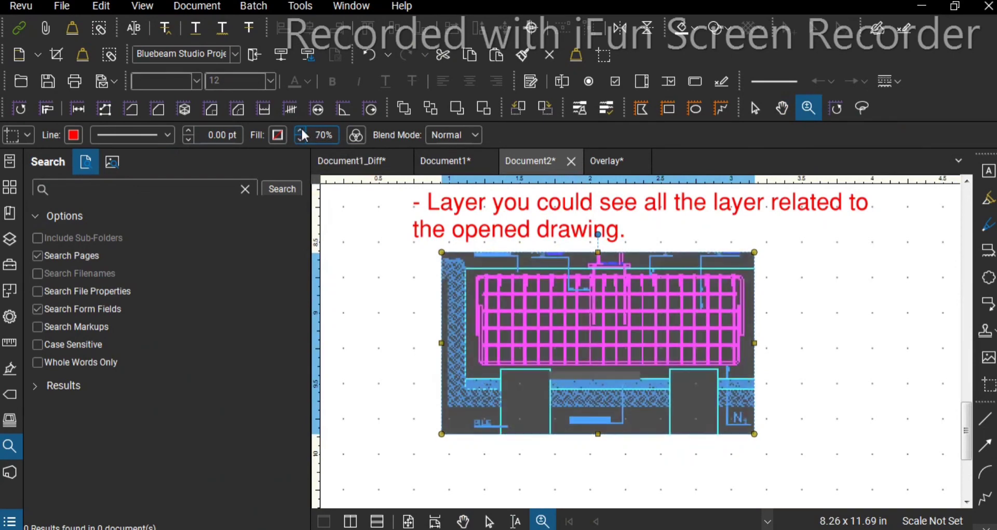
{"action": "left_click", "coordinate": [301, 131]}
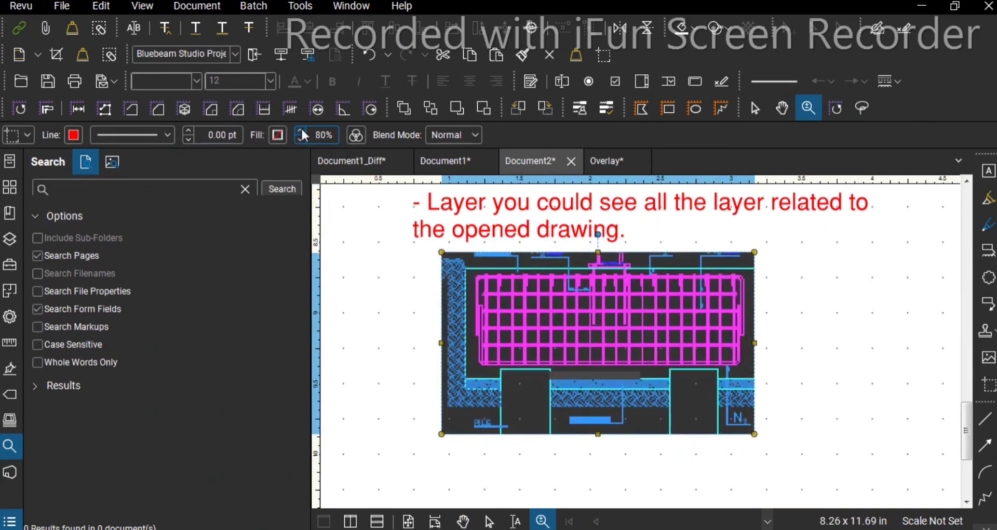
{"action": "left_click", "coordinate": [459, 130]}
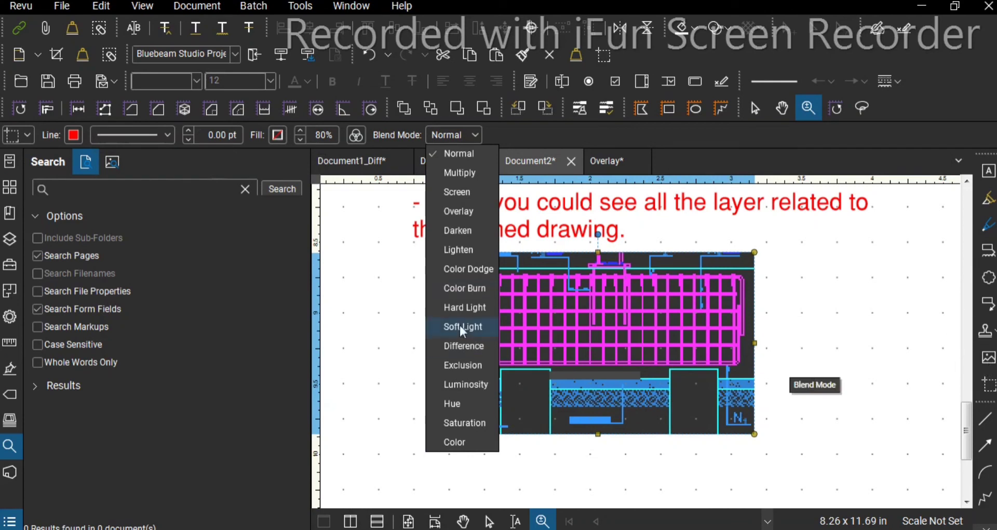
{"action": "left_click", "coordinate": [894, 258]}
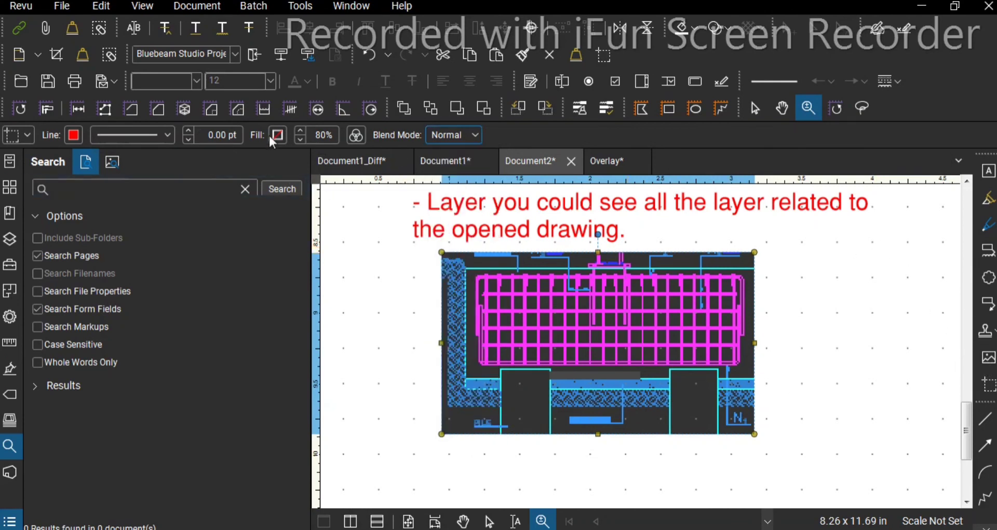